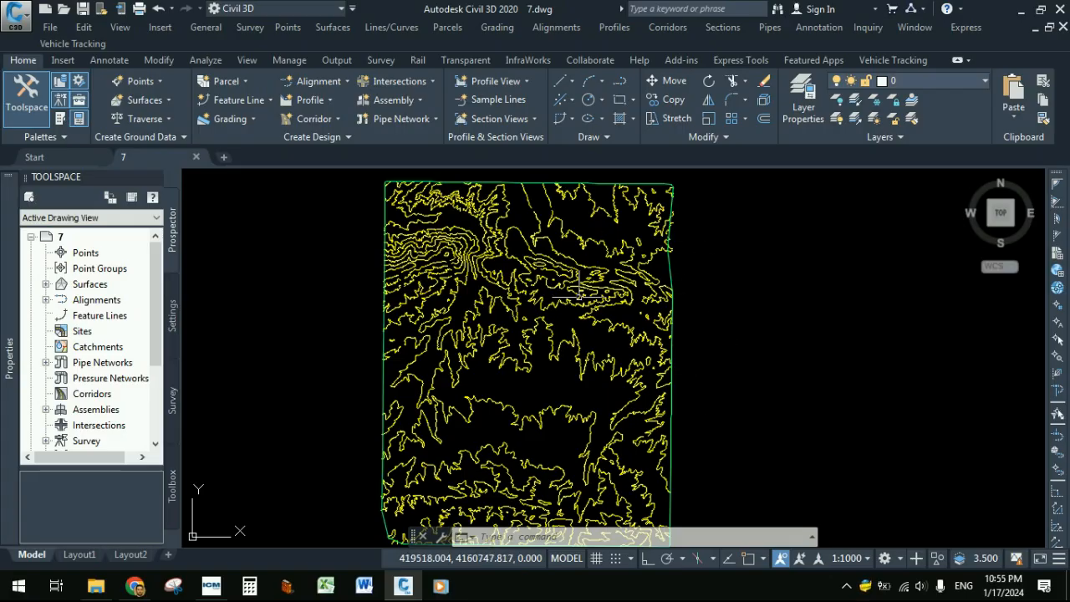
Draw a circle with a radius of about 873 m near the southwest corner of the surface to mark one route end.
{"action": "mouse_move", "coordinate": [542, 368]}
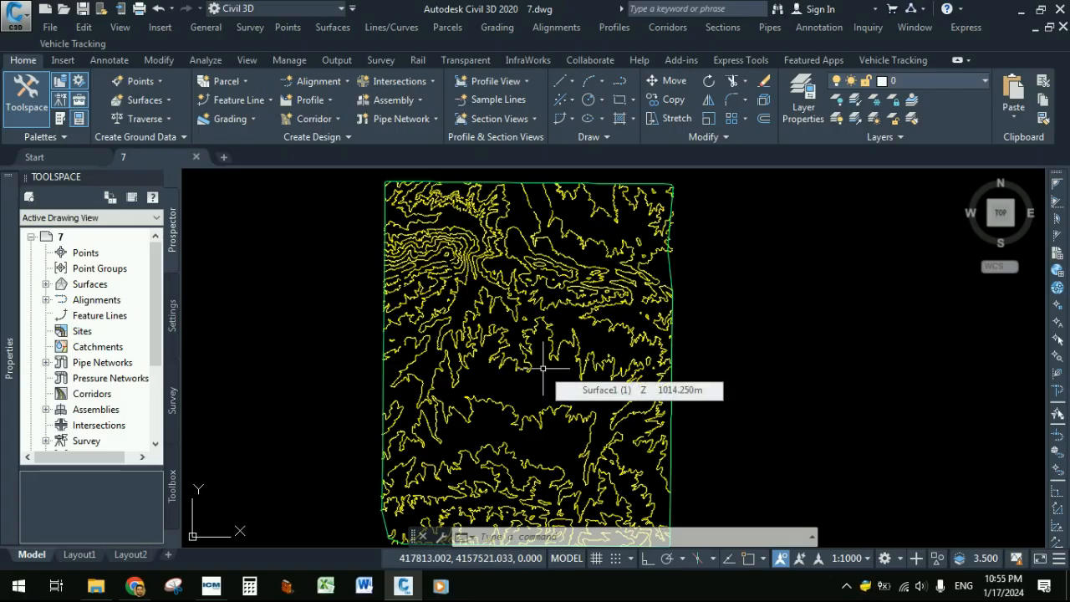
{"action": "middle_click_drag", "start_coordinate": [547, 378], "coordinate": [517, 375]}
{"action": "mouse_move", "coordinate": [527, 366]}
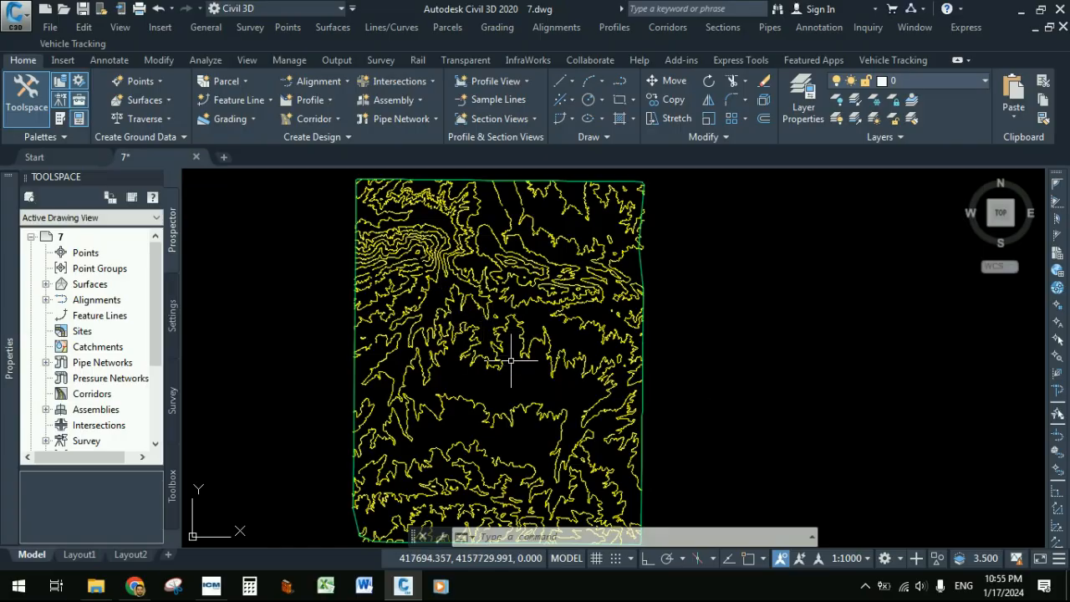
{"action": "mouse_move", "coordinate": [515, 349]}
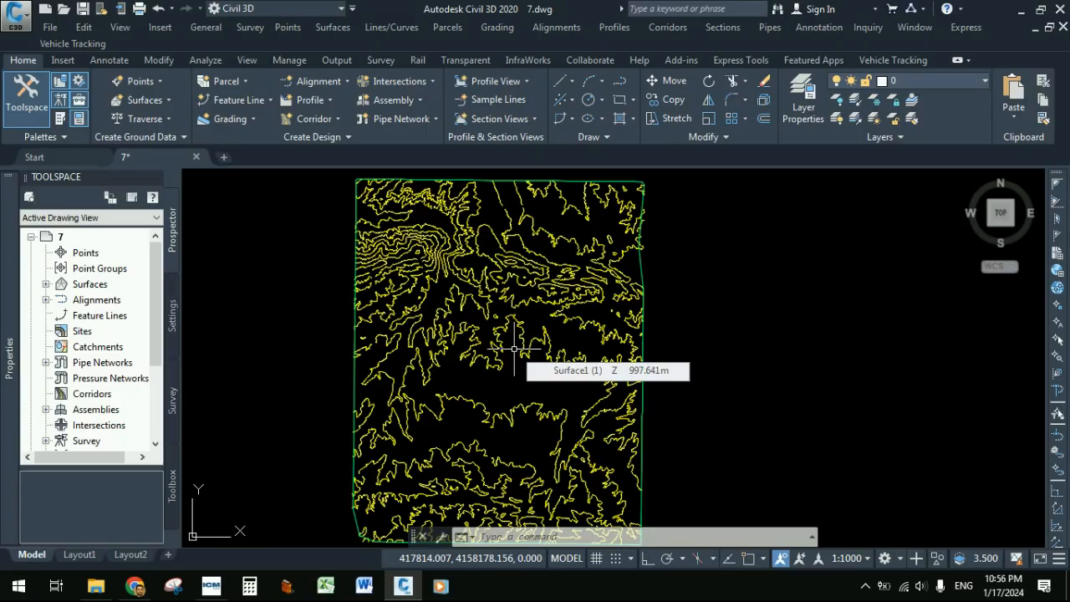
{"action": "type", "text": "c"}
{"action": "key", "text": "Return"}
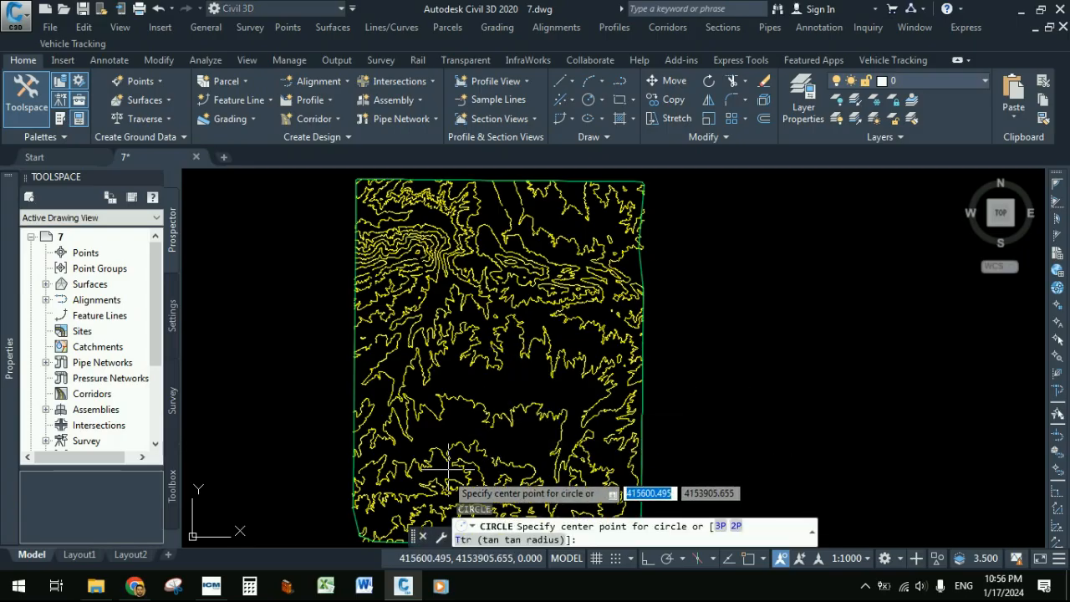
{"action": "scroll", "coordinate": [393, 501], "scroll_direction": "up", "scroll_amount": 2}
{"action": "scroll", "coordinate": [384, 501], "scroll_direction": "up", "scroll_amount": 3}
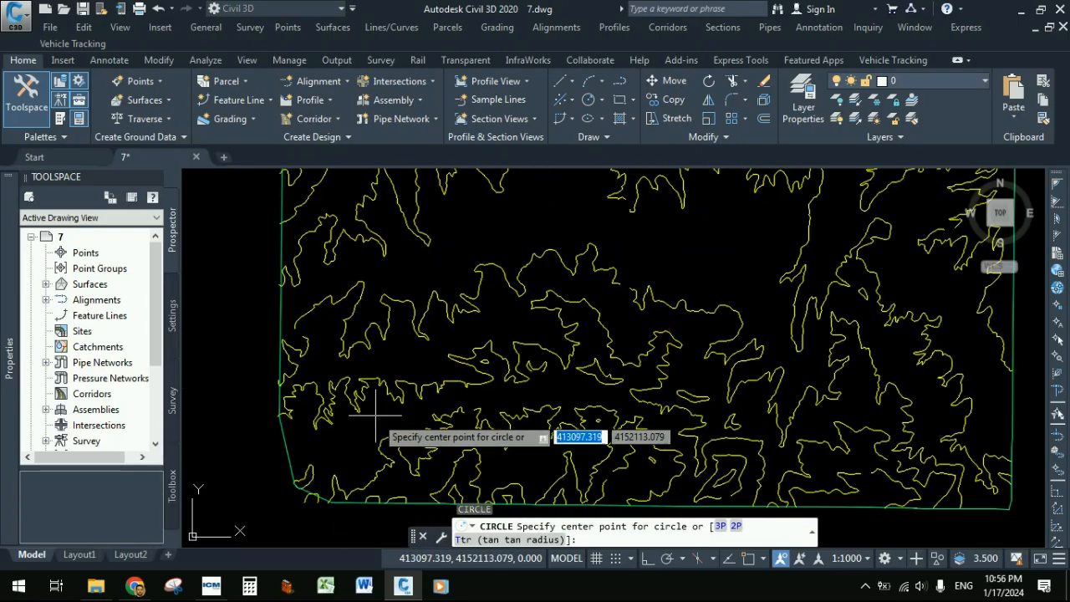
{"action": "left_click", "coordinate": [381, 401]}
{"action": "left_click", "coordinate": [430, 359]}
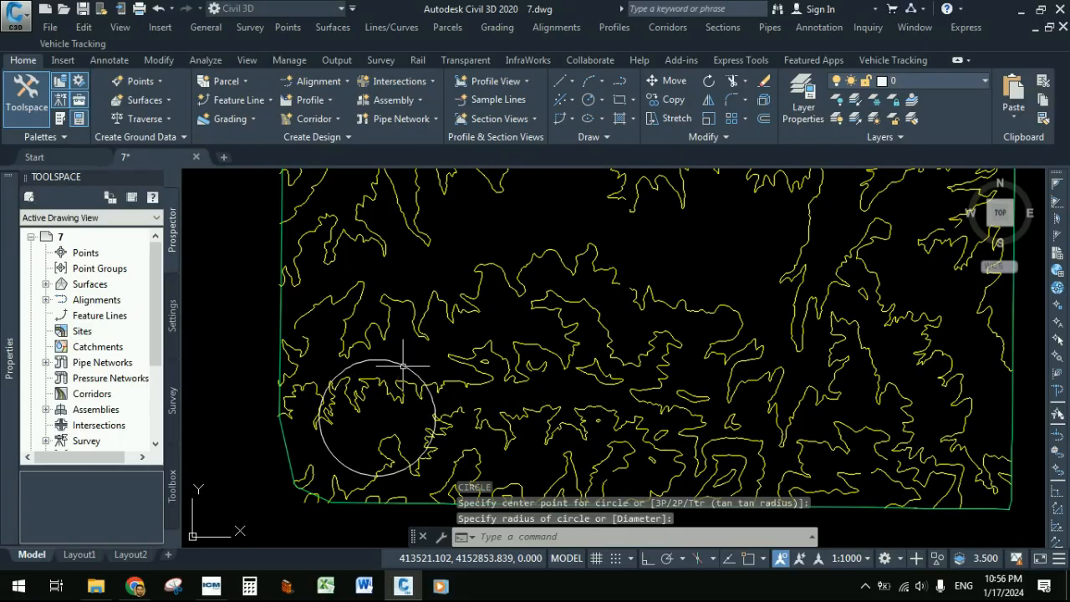
Draw a second circle of similar size just inside the surface's northern boundary, slightly east of its middle.
{"action": "scroll", "coordinate": [459, 326], "scroll_direction": "down", "scroll_amount": 4}
{"action": "middle_click_drag", "start_coordinate": [475, 304], "coordinate": [408, 416]}
{"action": "middle_click_drag", "start_coordinate": [495, 330], "coordinate": [457, 453]}
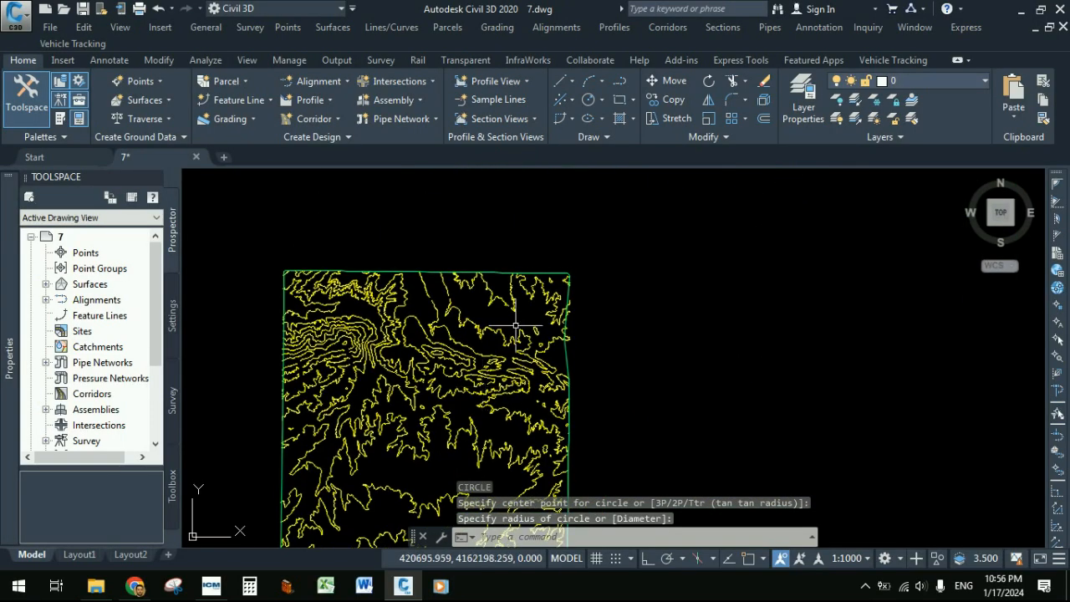
{"action": "scroll", "coordinate": [478, 306], "scroll_direction": "up", "scroll_amount": 2}
{"action": "type", "text": "c"}
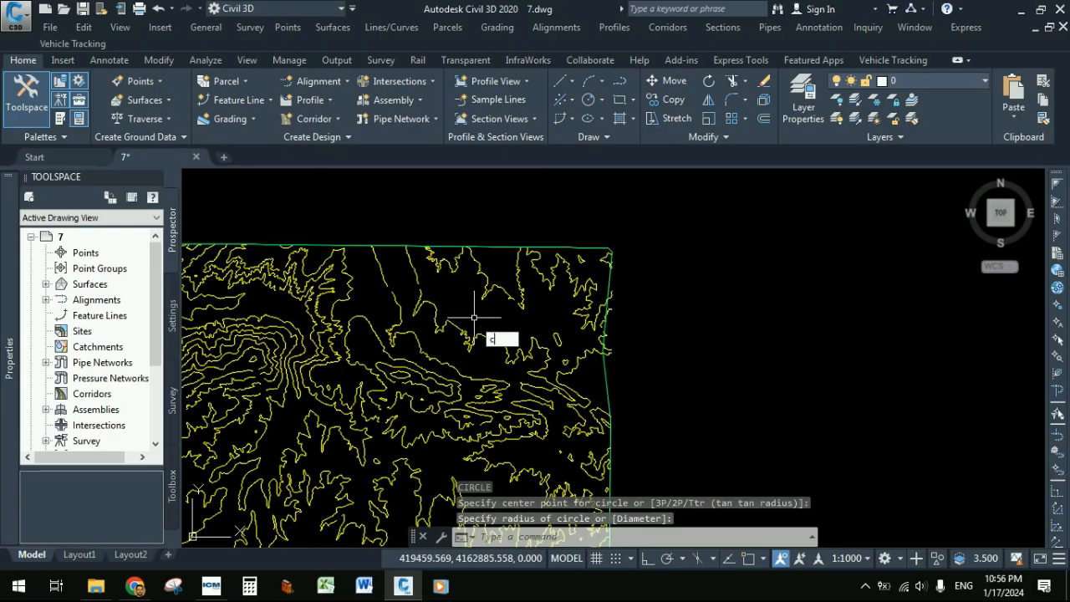
{"action": "key", "text": "Return"}
{"action": "scroll", "coordinate": [431, 306], "scroll_direction": "up", "scroll_amount": 2}
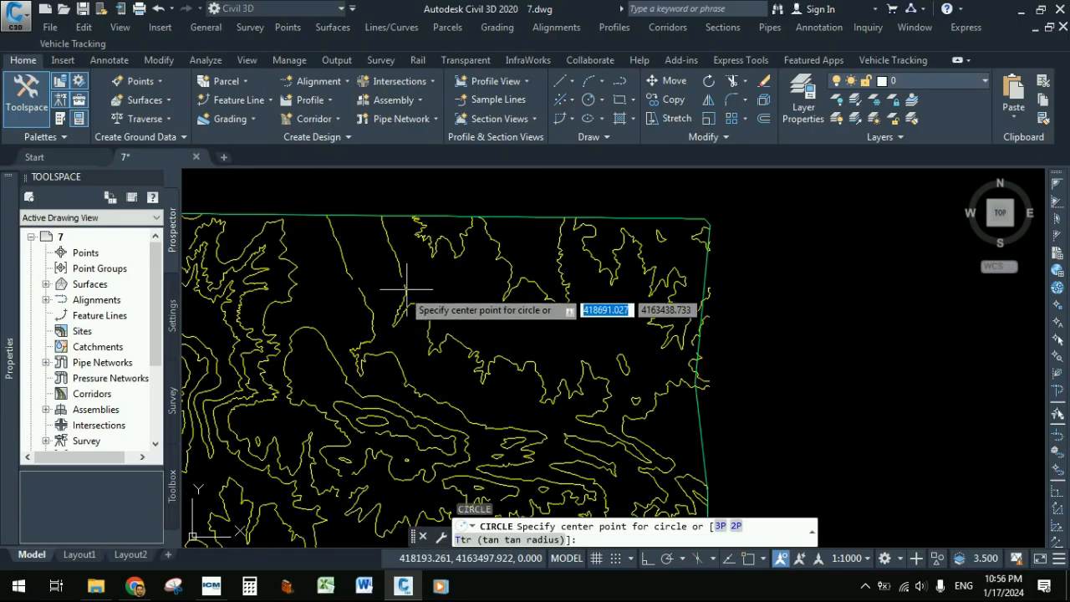
{"action": "left_click", "coordinate": [385, 288]}
{"action": "left_click", "coordinate": [444, 310]}
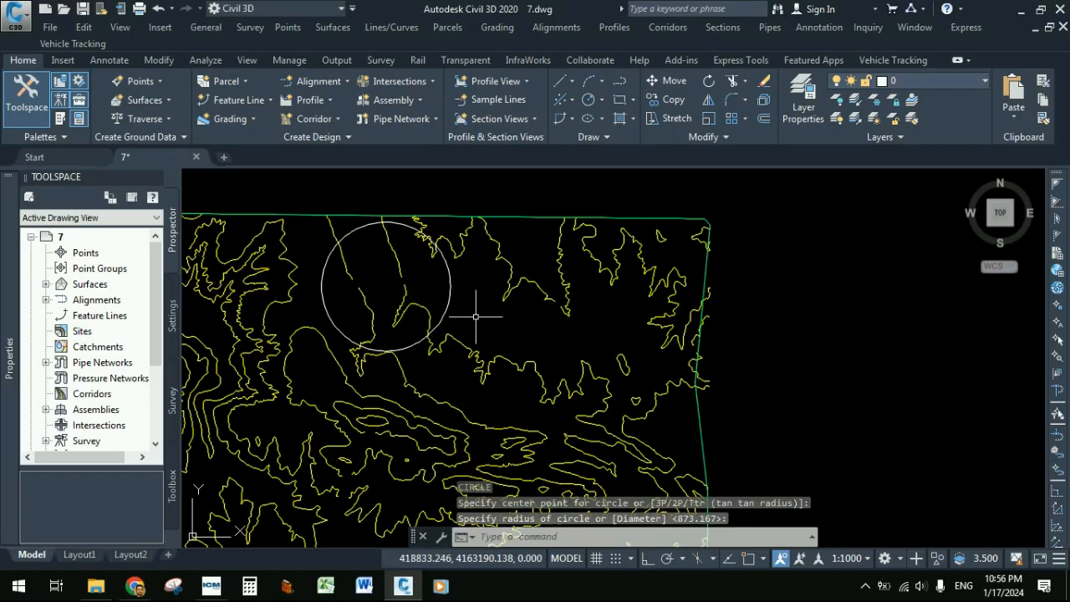
With object snap on, draw a straight polyline about 12,413 m long from the southwest circle's center to the northern circle's center.
{"action": "scroll", "coordinate": [476, 317], "scroll_direction": "down", "scroll_amount": 4}
{"action": "middle_click_drag", "start_coordinate": [484, 331], "coordinate": [544, 255]}
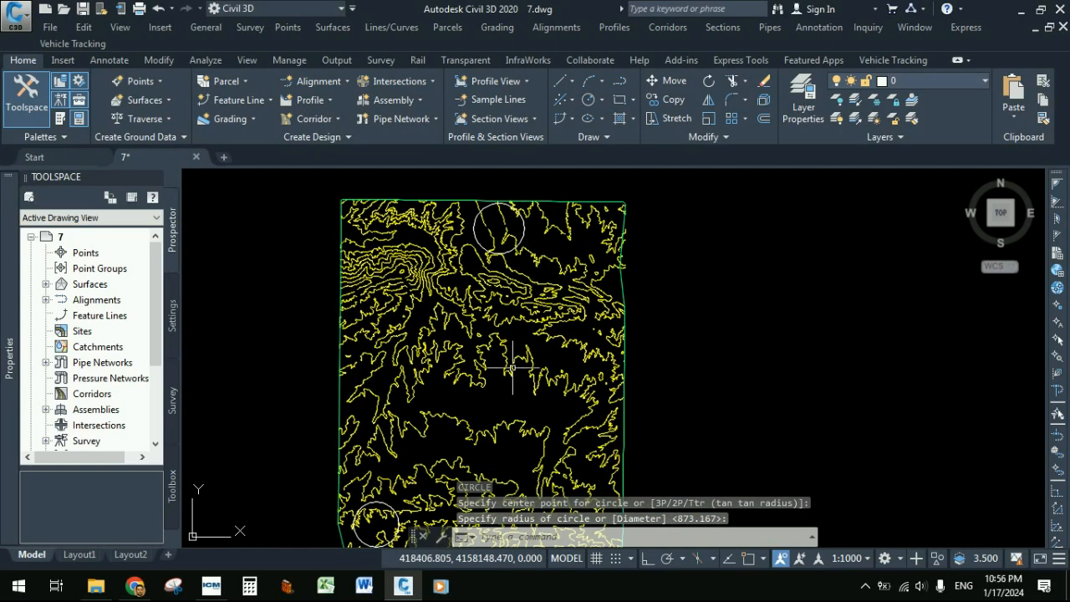
{"action": "type", "text": "pl"}
{"action": "key", "text": "Return"}
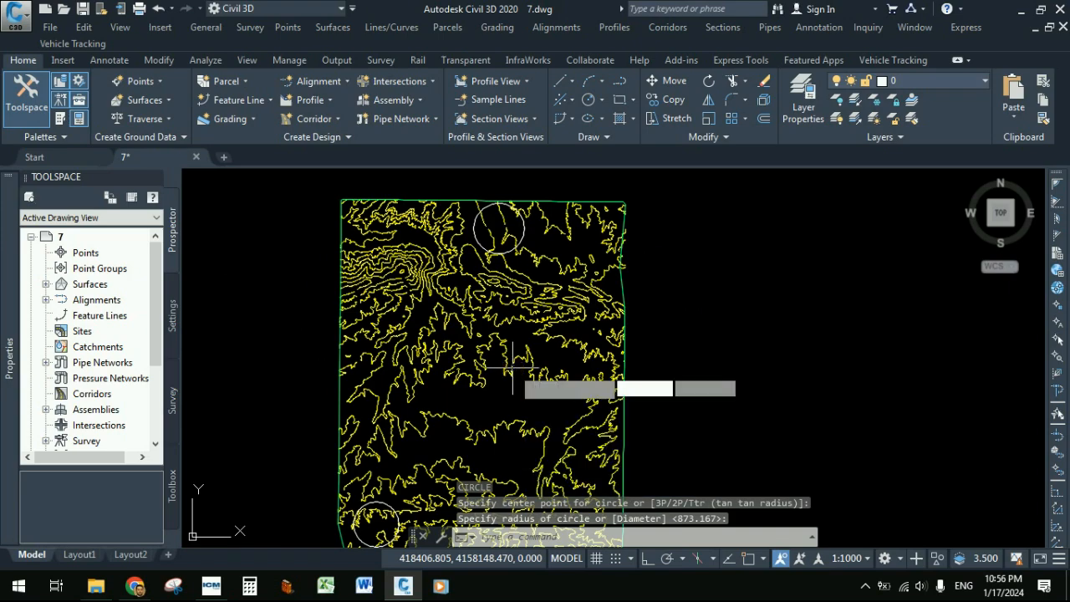
{"action": "middle_click_drag", "start_coordinate": [500, 390], "coordinate": [488, 359]}
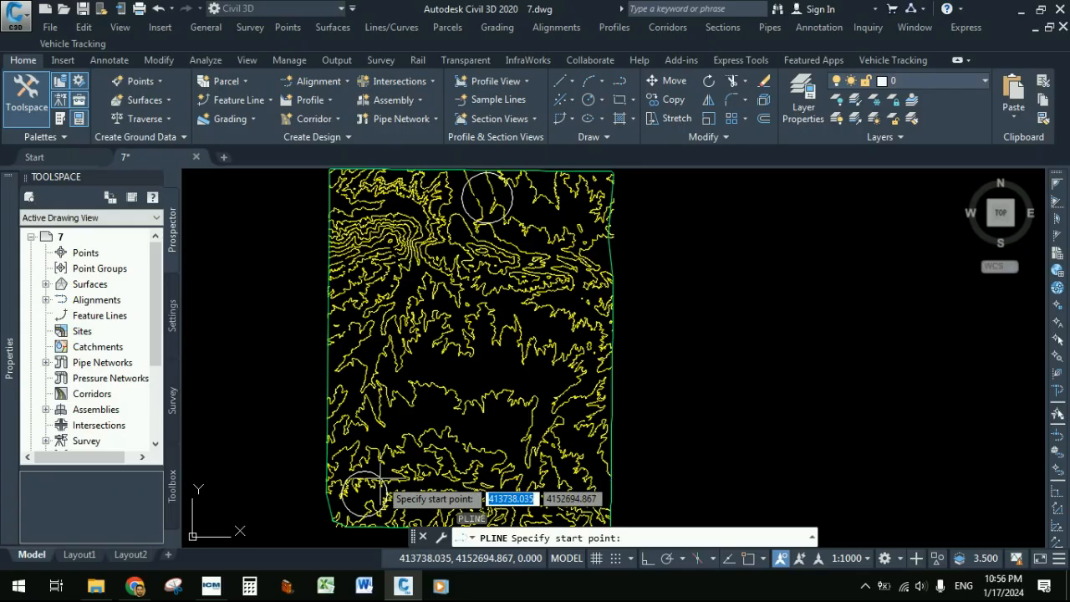
{"action": "key", "text": "F3"}
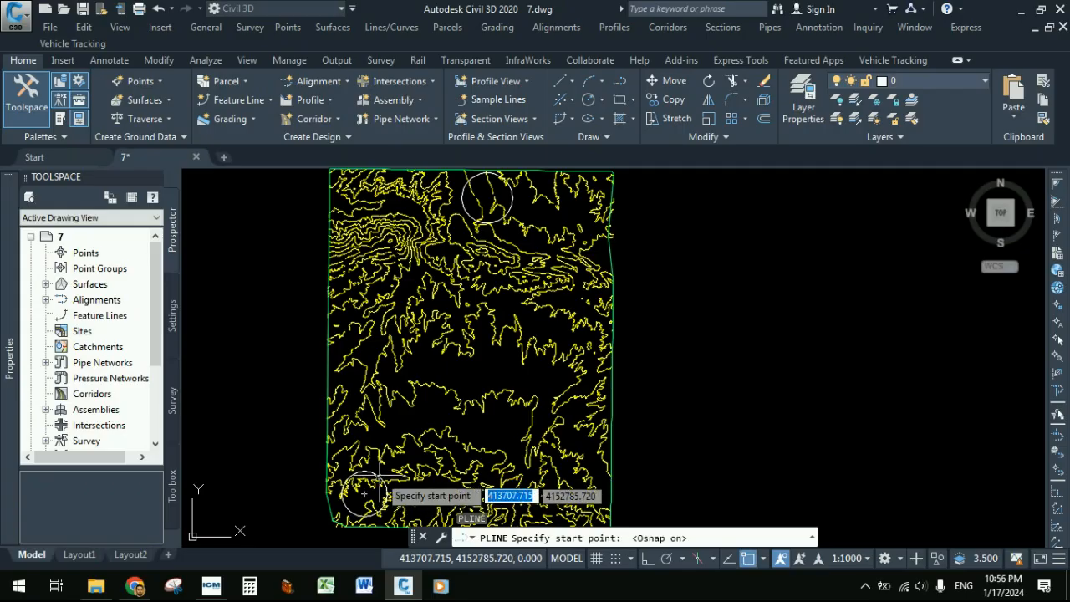
{"action": "left_click", "coordinate": [365, 494]}
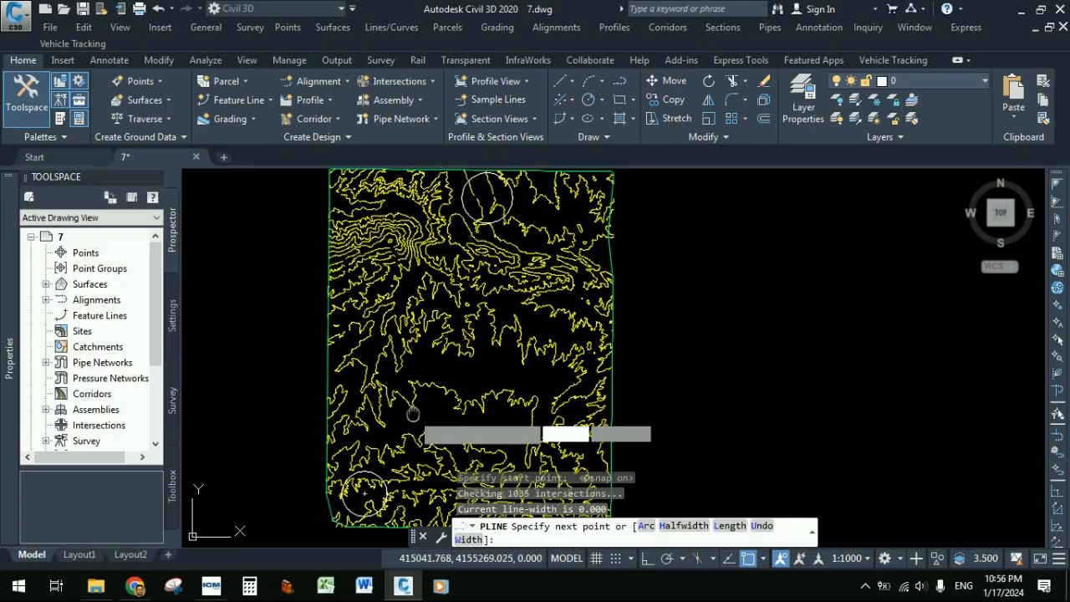
{"action": "middle_click_drag", "start_coordinate": [413, 413], "coordinate": [406, 421]}
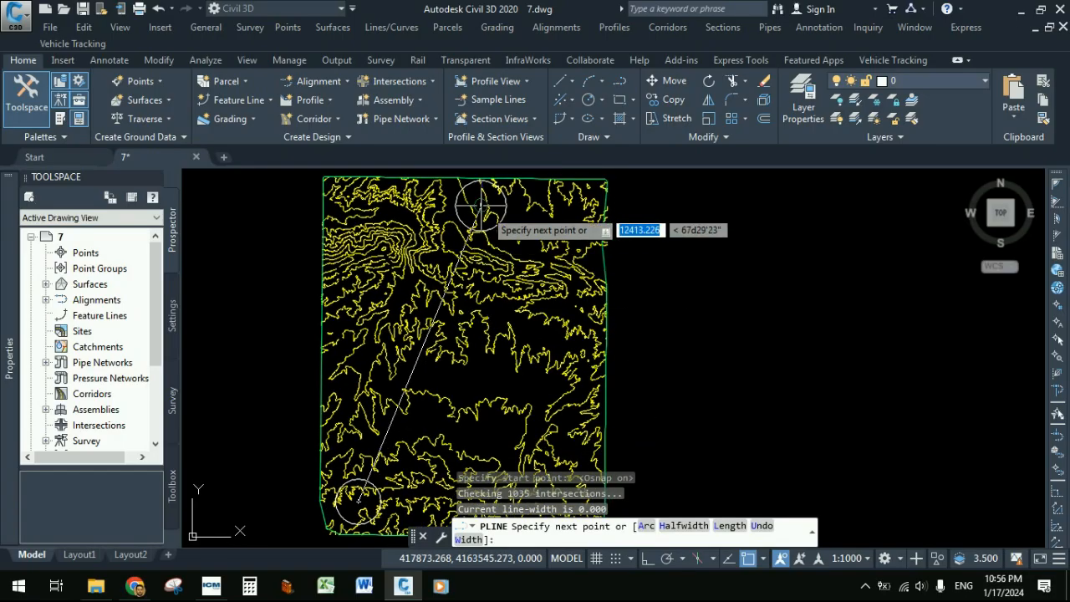
{"action": "left_click", "coordinate": [480, 204]}
{"action": "key", "text": "Return"}
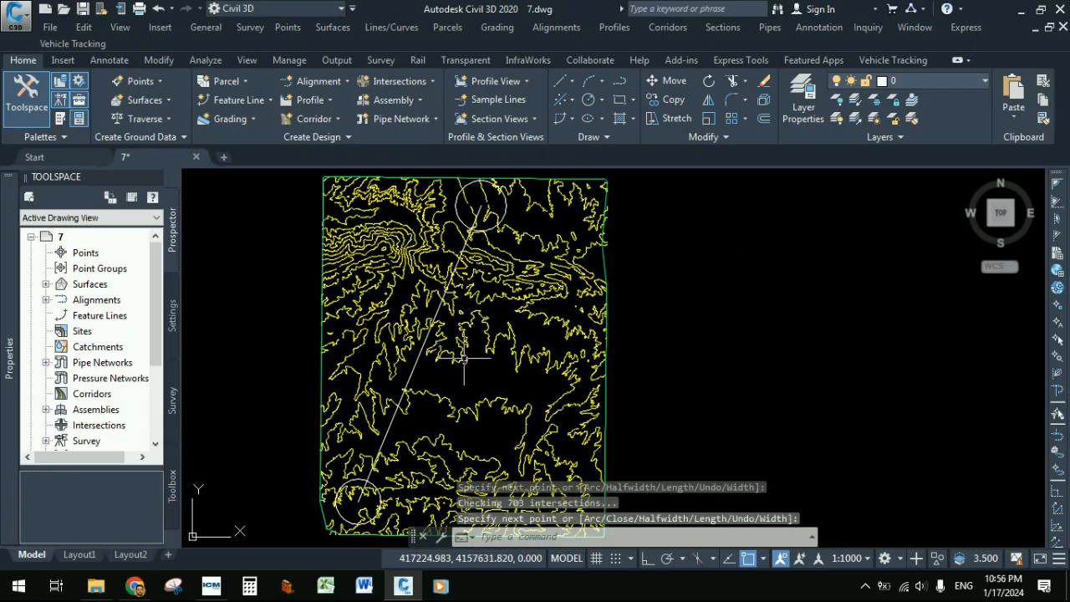
Draw a second polyline between the two circle centers, detouring east through three intermediate vertices near the surface's eastern side.
{"action": "key", "text": "Return"}
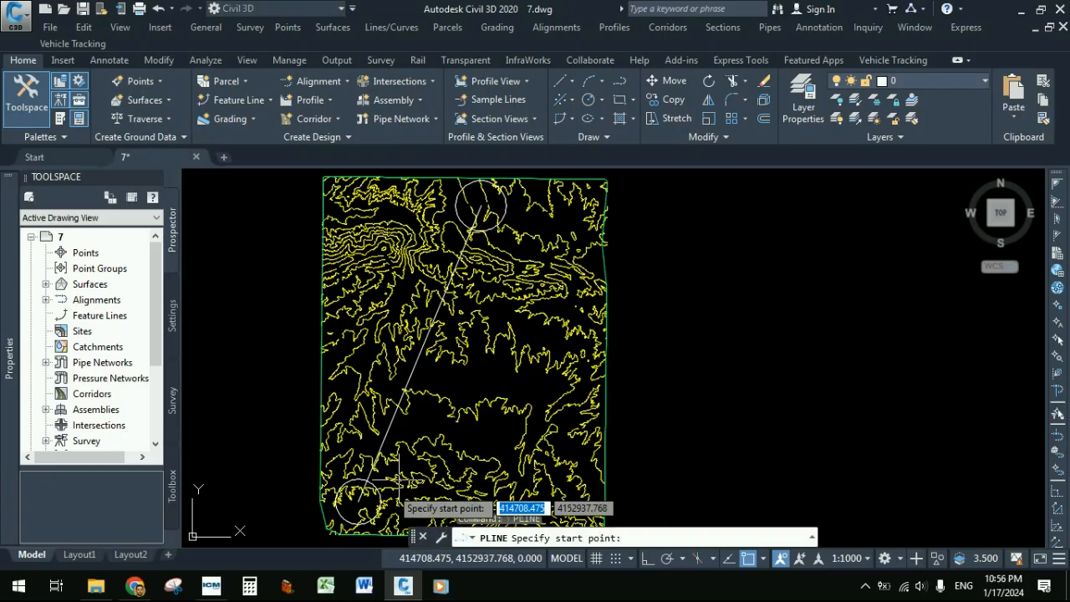
{"action": "left_click", "coordinate": [360, 500]}
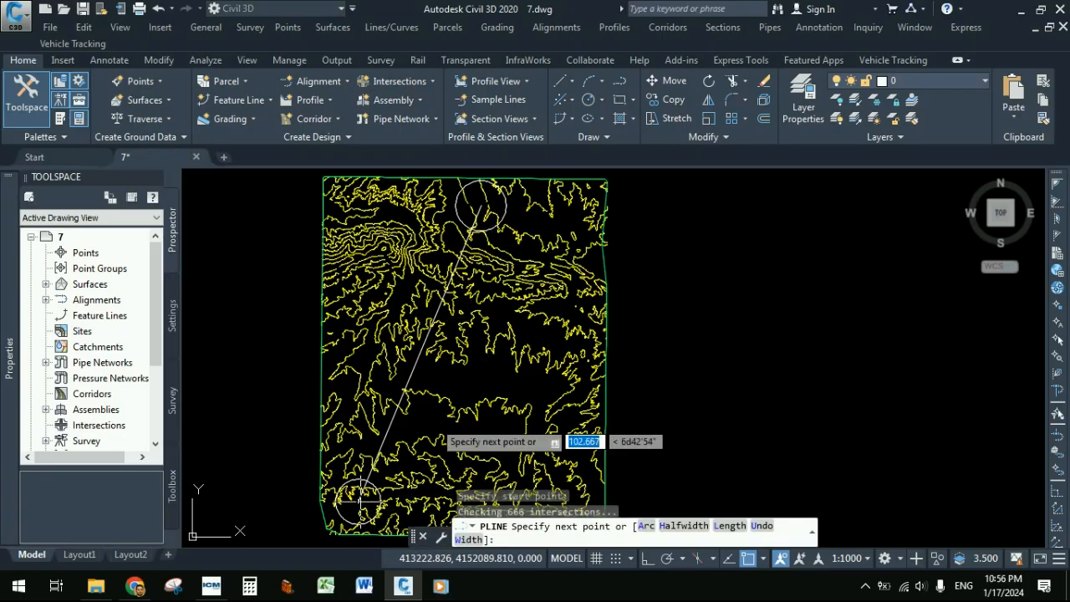
{"action": "left_click", "coordinate": [455, 412]}
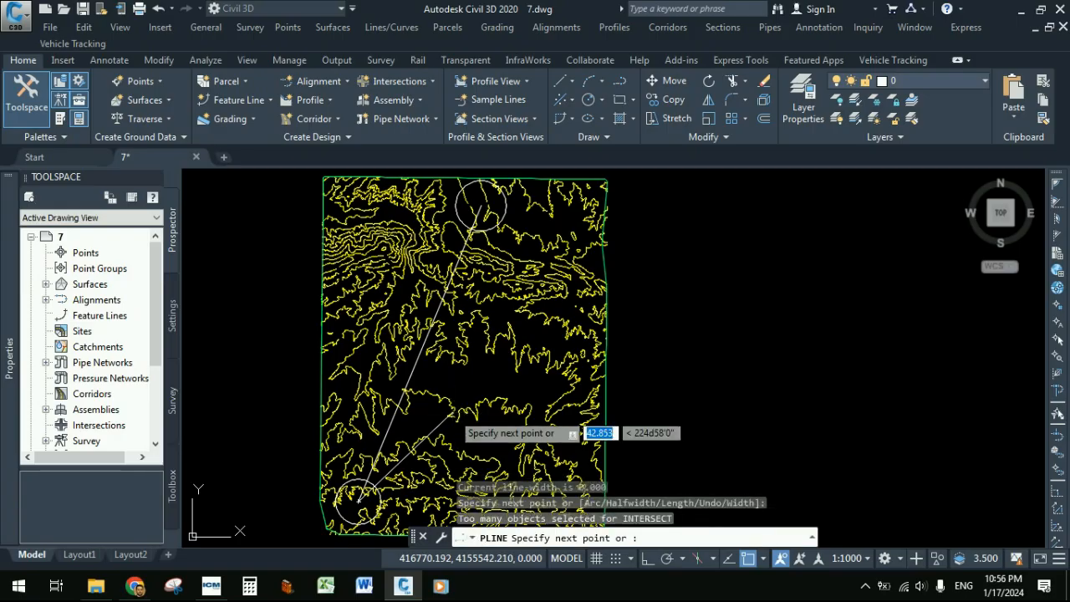
{"action": "left_click", "coordinate": [591, 331]}
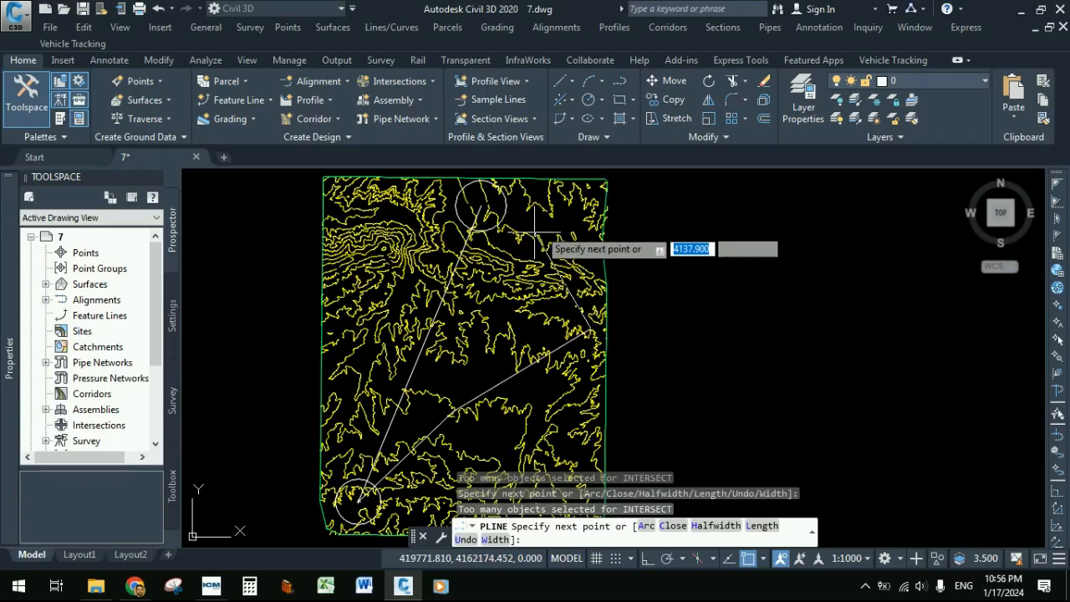
{"action": "left_click", "coordinate": [572, 231]}
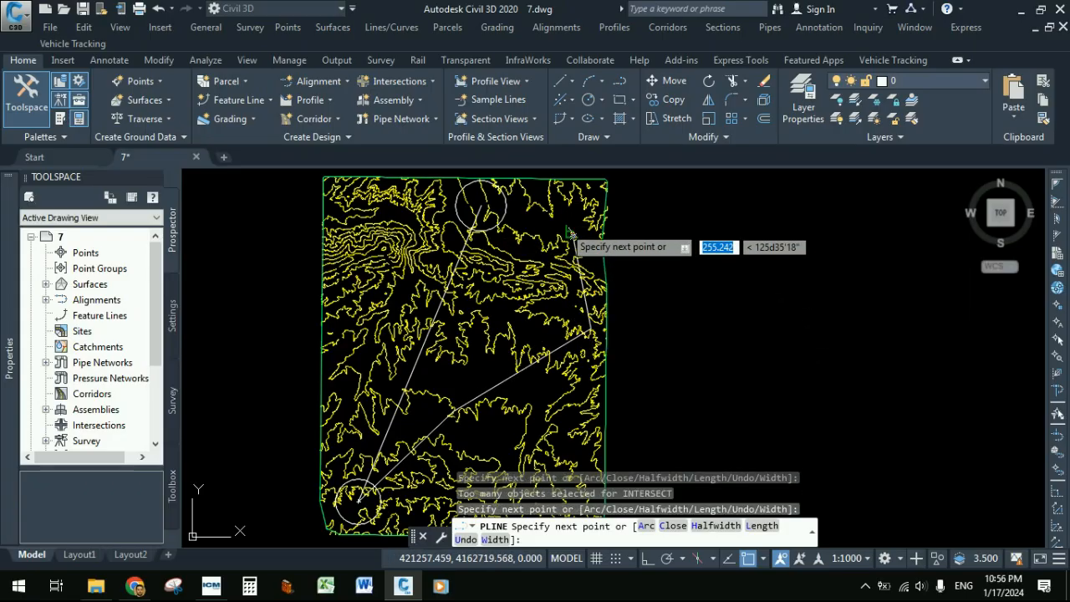
{"action": "left_click", "coordinate": [483, 209]}
{"action": "key", "text": "Return"}
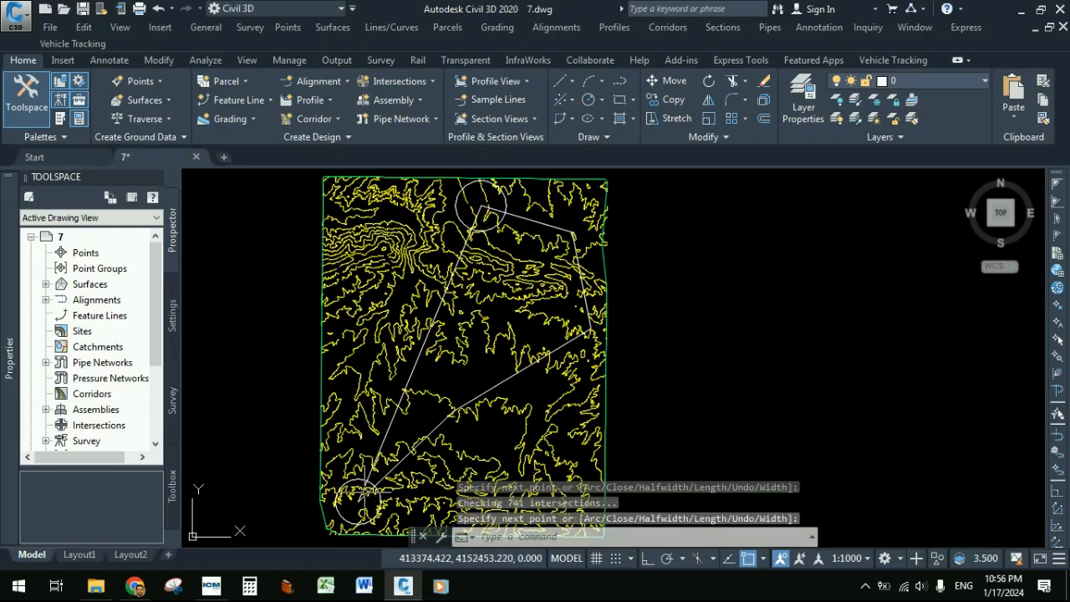
Draw a third polyline between the two circle centers, bending through one vertex near the surface's western edge.
{"action": "key", "text": "Return"}
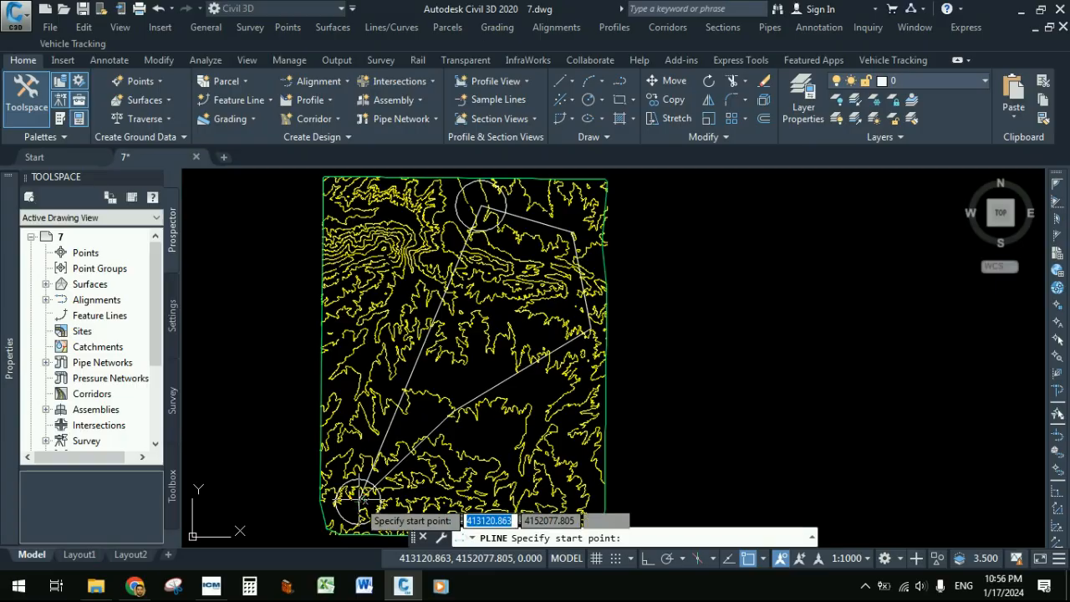
{"action": "left_click", "coordinate": [359, 500]}
{"action": "left_click", "coordinate": [347, 294]}
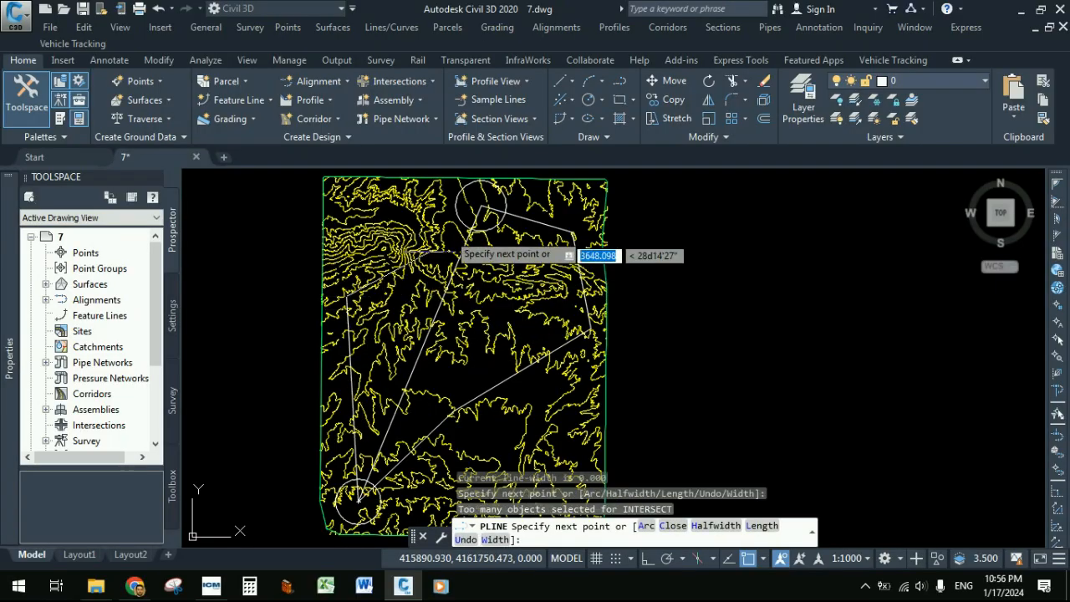
{"action": "left_click", "coordinate": [483, 206]}
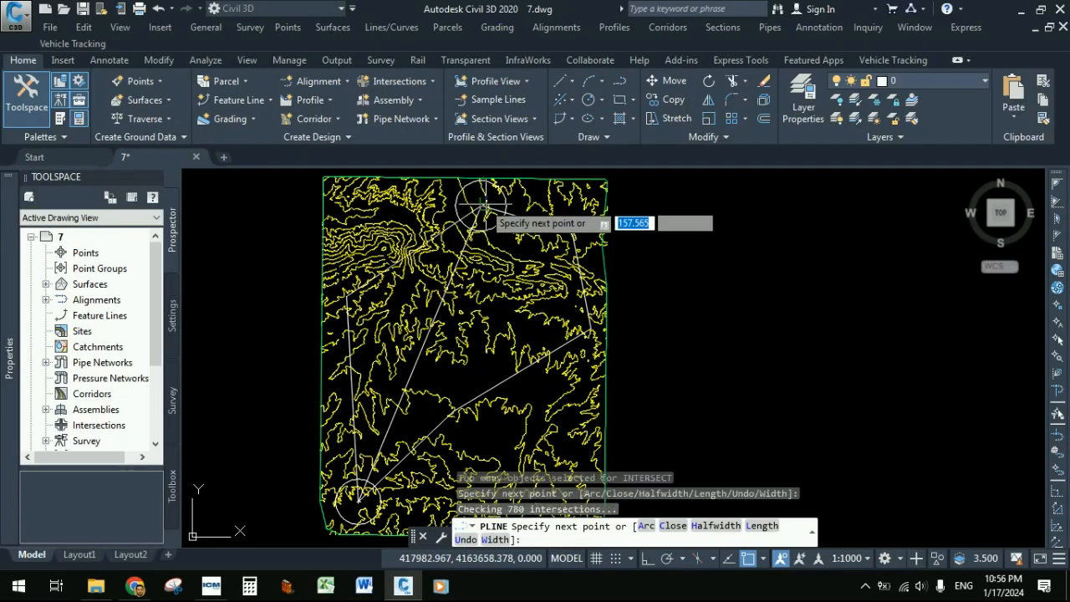
{"action": "key", "text": "Return"}
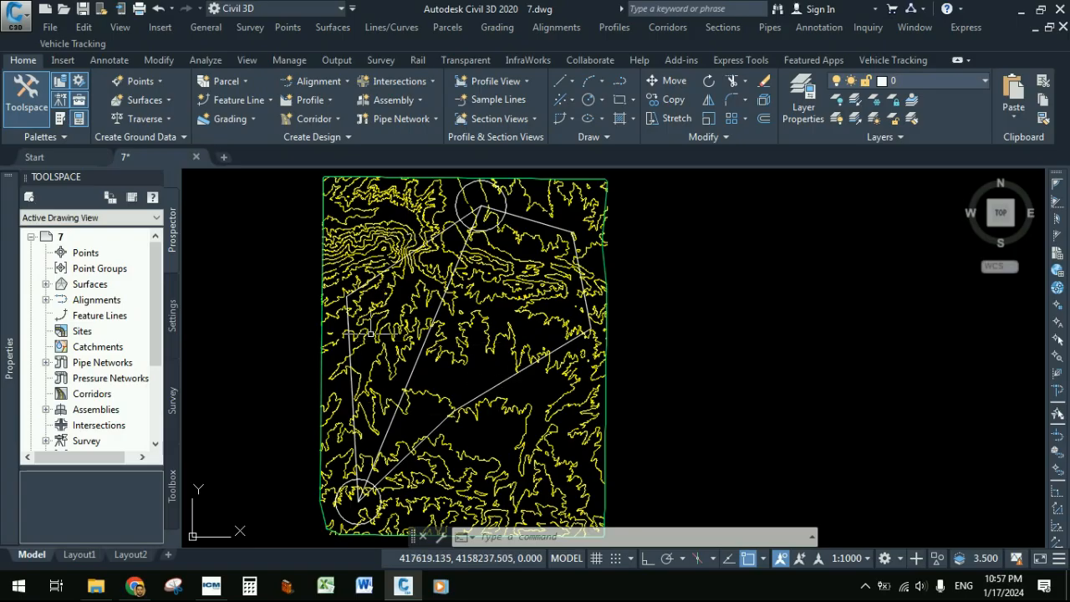
Open the surface properties of Surface1 (1) and set its analysis type to Slopes.
{"action": "left_click", "coordinate": [46, 284]}
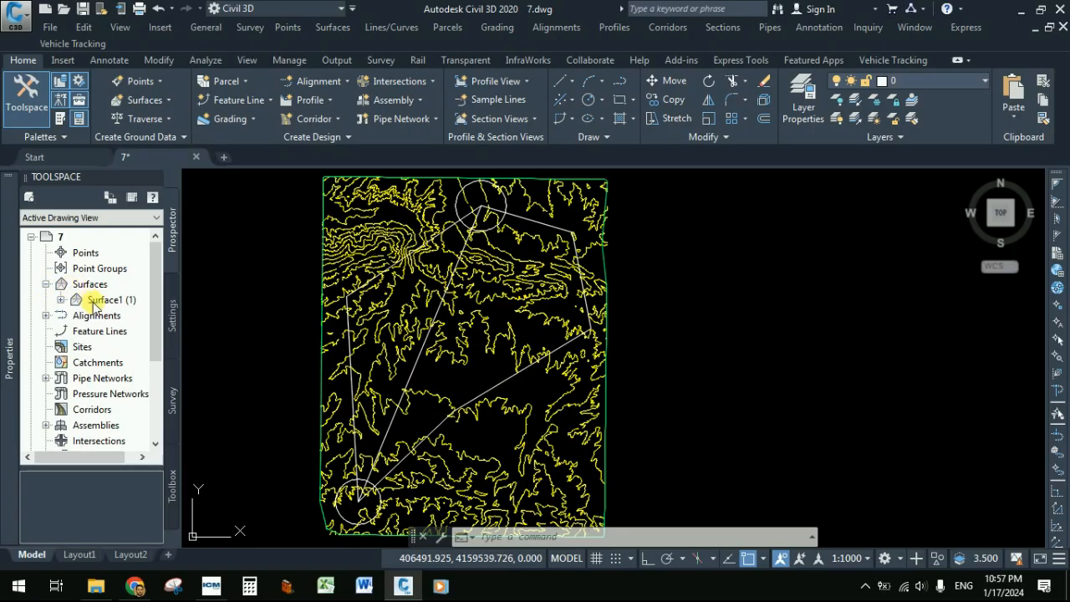
{"action": "right_click", "coordinate": [93, 302]}
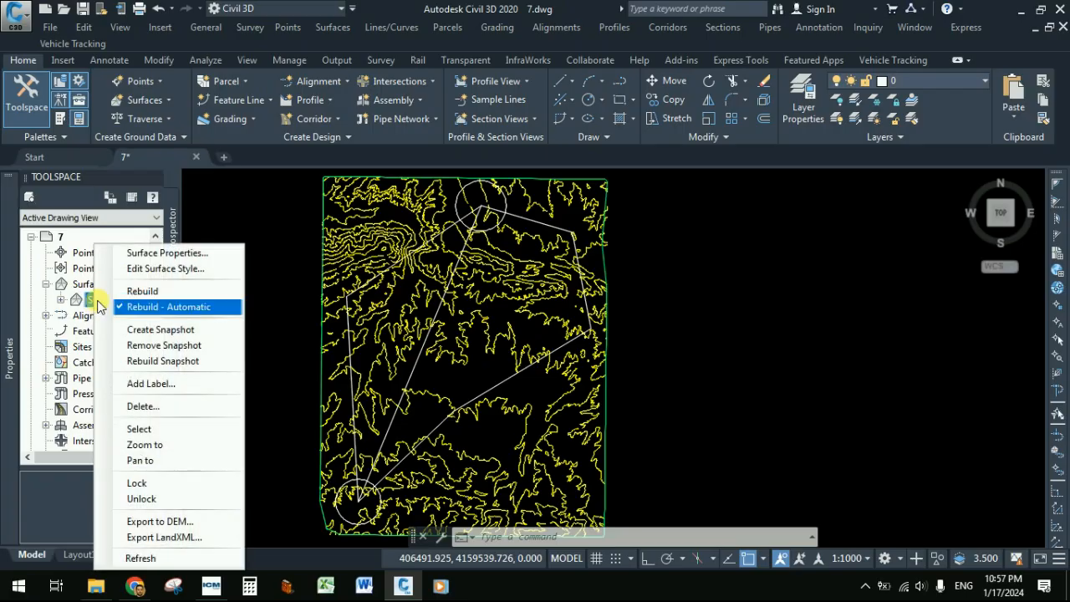
{"action": "left_click", "coordinate": [138, 253]}
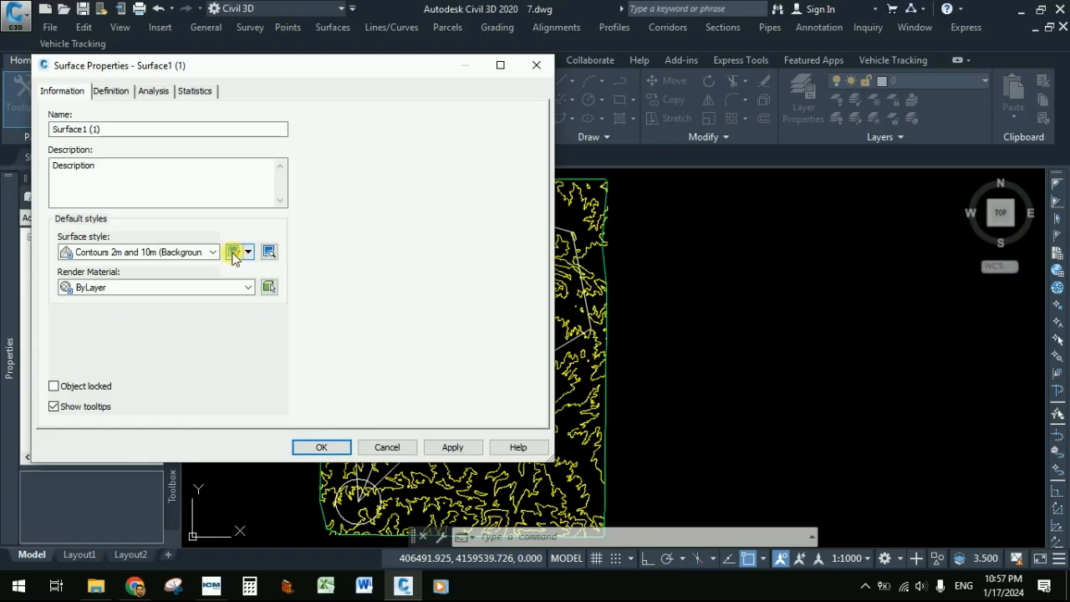
{"action": "left_click", "coordinate": [153, 91]}
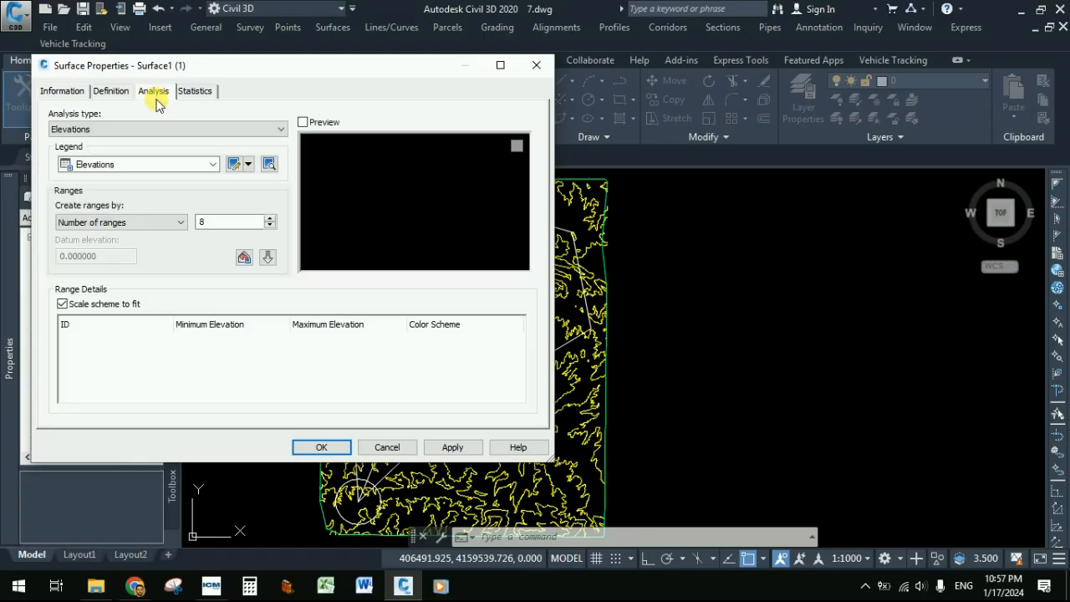
{"action": "left_click", "coordinate": [193, 167]}
{"action": "left_click", "coordinate": [187, 172]}
{"action": "left_click", "coordinate": [187, 133]}
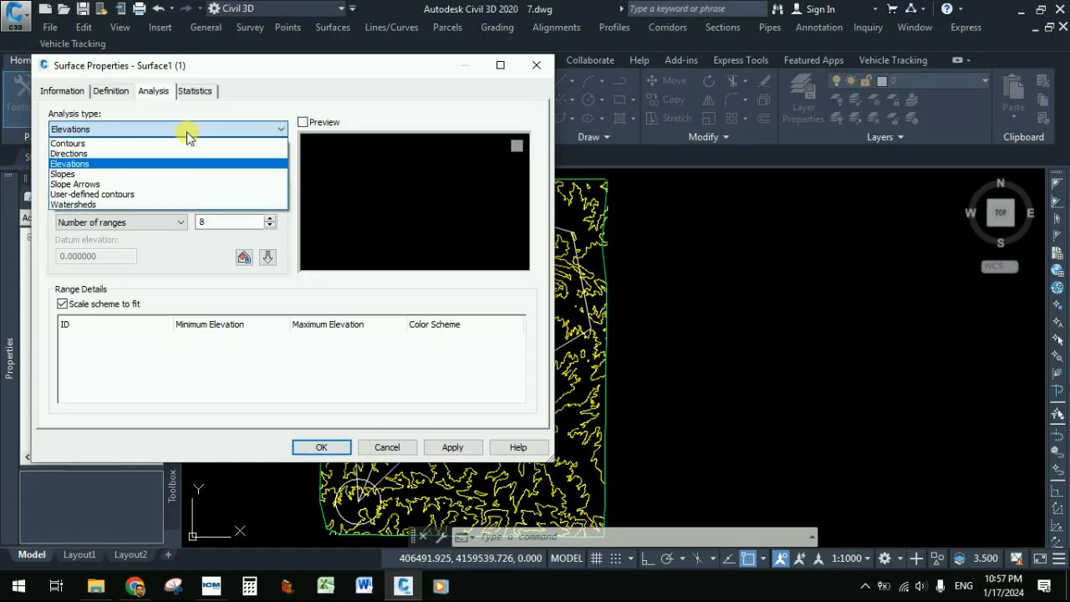
{"action": "left_click", "coordinate": [139, 174]}
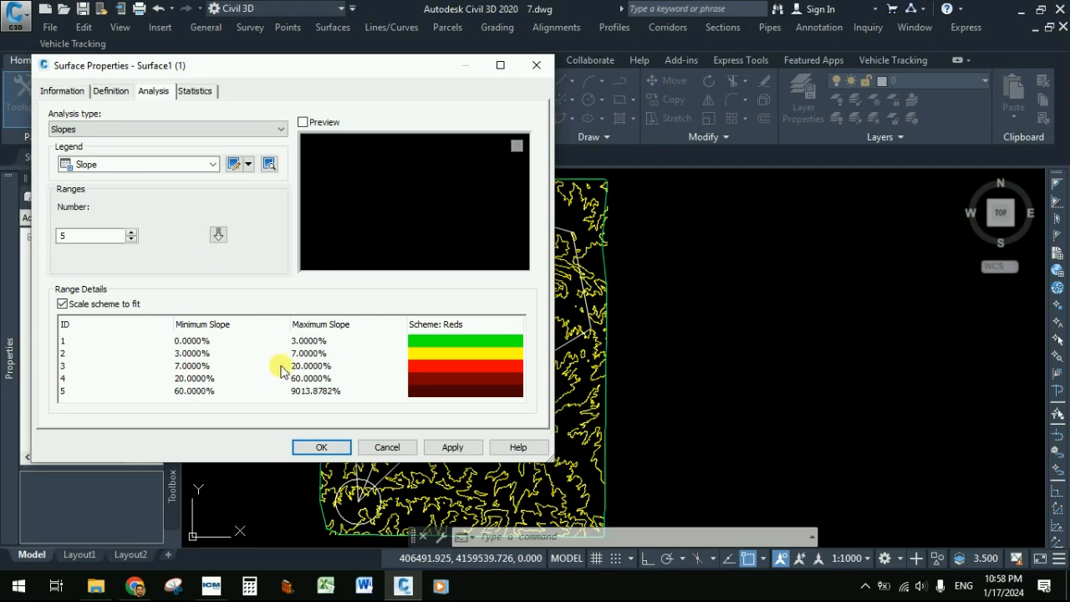
Set the 7–20% slope range to orange color 30 and the 20–60% range to bright red, and accept the surface properties.
{"action": "double_click", "coordinate": [465, 369]}
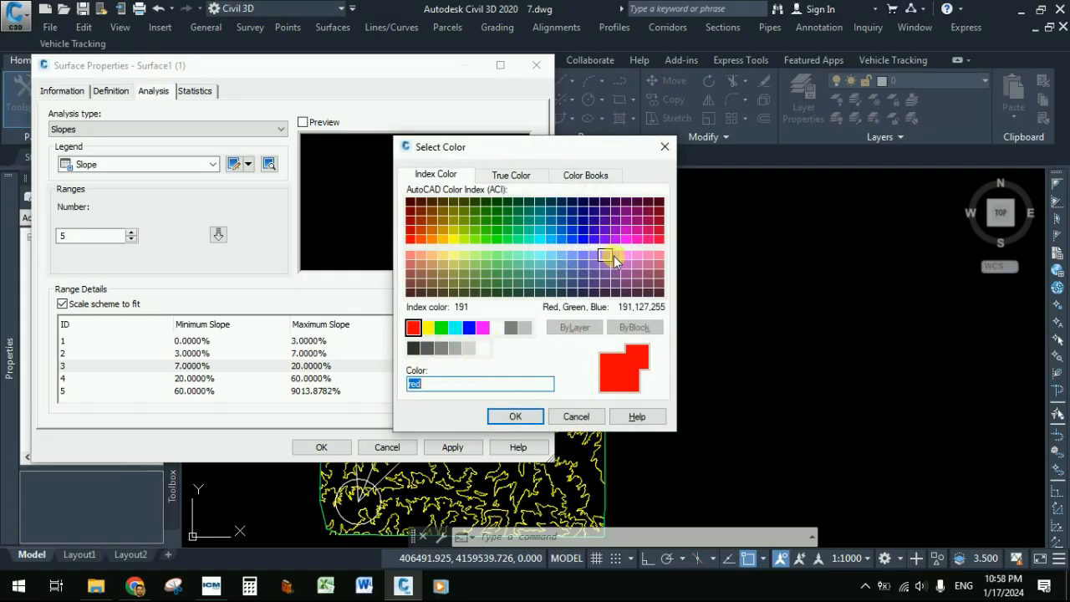
{"action": "left_click", "coordinate": [433, 240]}
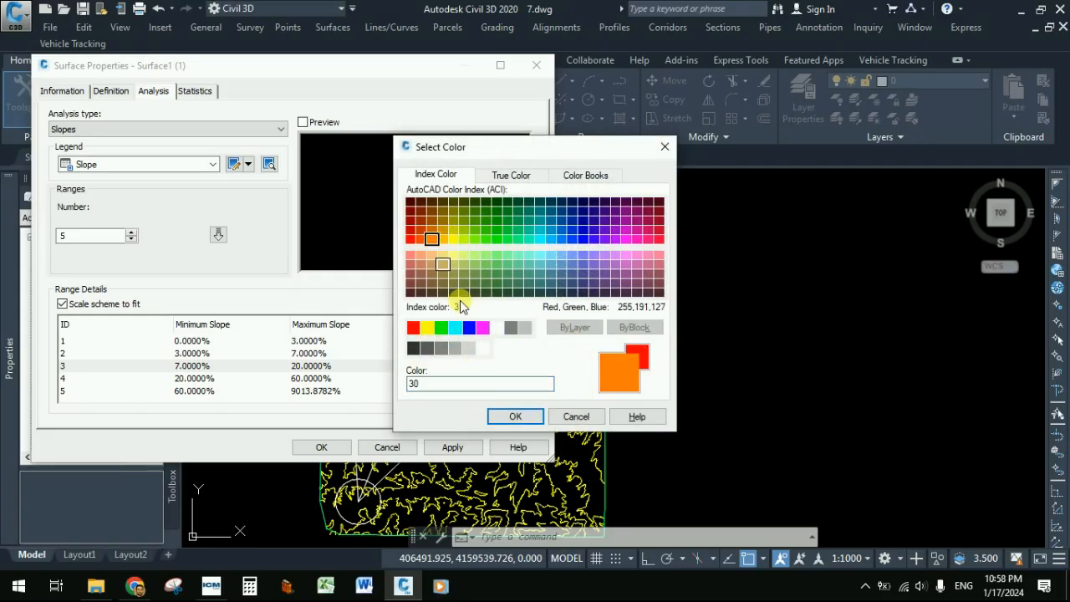
{"action": "left_click", "coordinate": [516, 417]}
{"action": "double_click", "coordinate": [471, 379]}
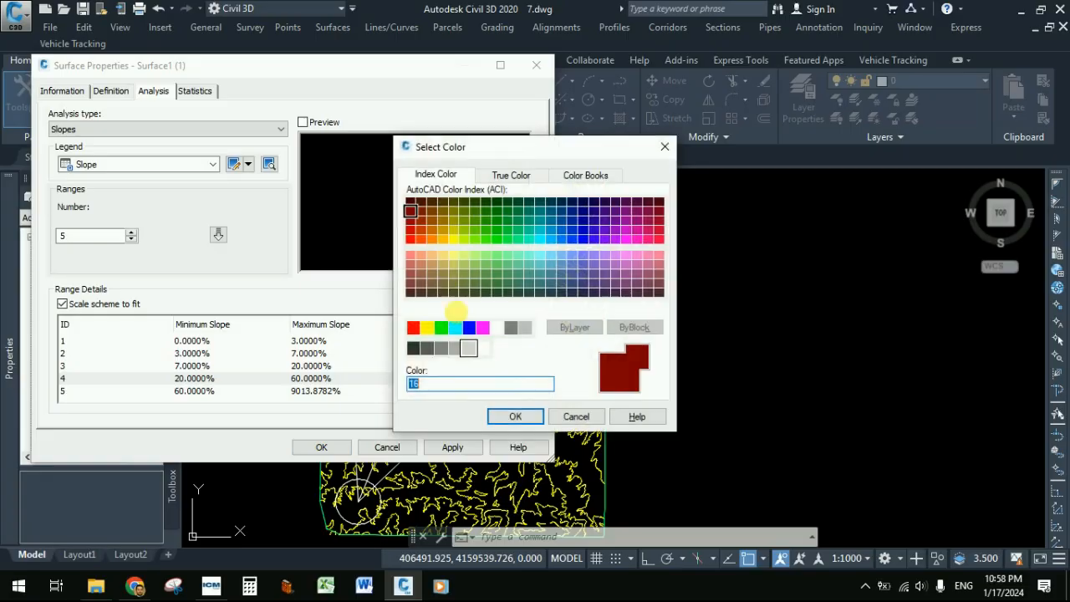
{"action": "left_click", "coordinate": [410, 238]}
{"action": "left_click", "coordinate": [510, 417]}
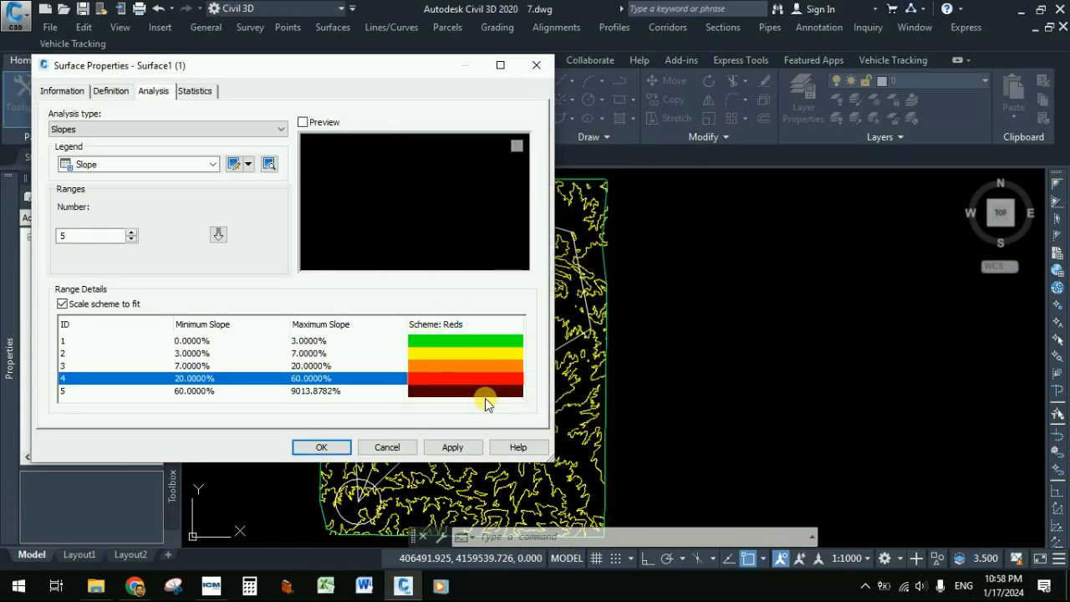
{"action": "left_click", "coordinate": [322, 447]}
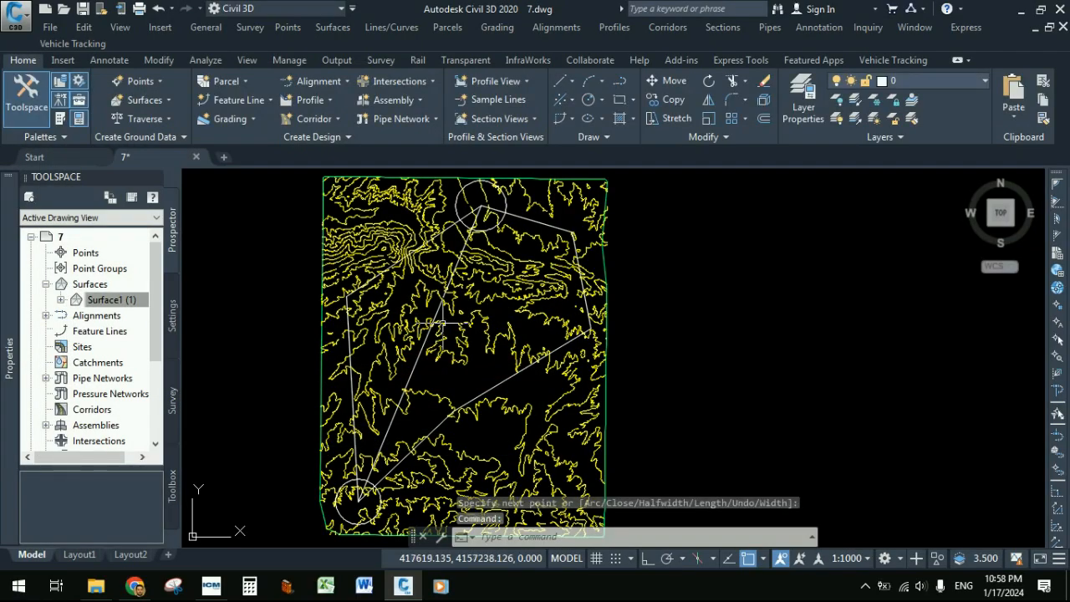
Make the Slopes component visible in plan view in the style of Surface1 (1).
{"action": "left_click", "coordinate": [108, 300]}
{"action": "right_click", "coordinate": [126, 299]}
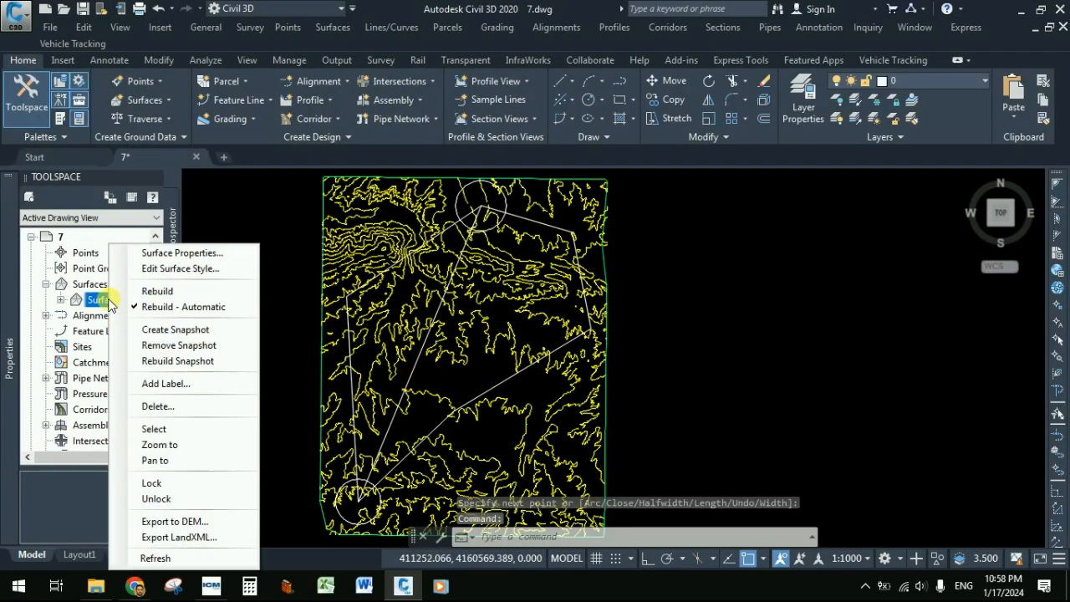
{"action": "left_click", "coordinate": [167, 268]}
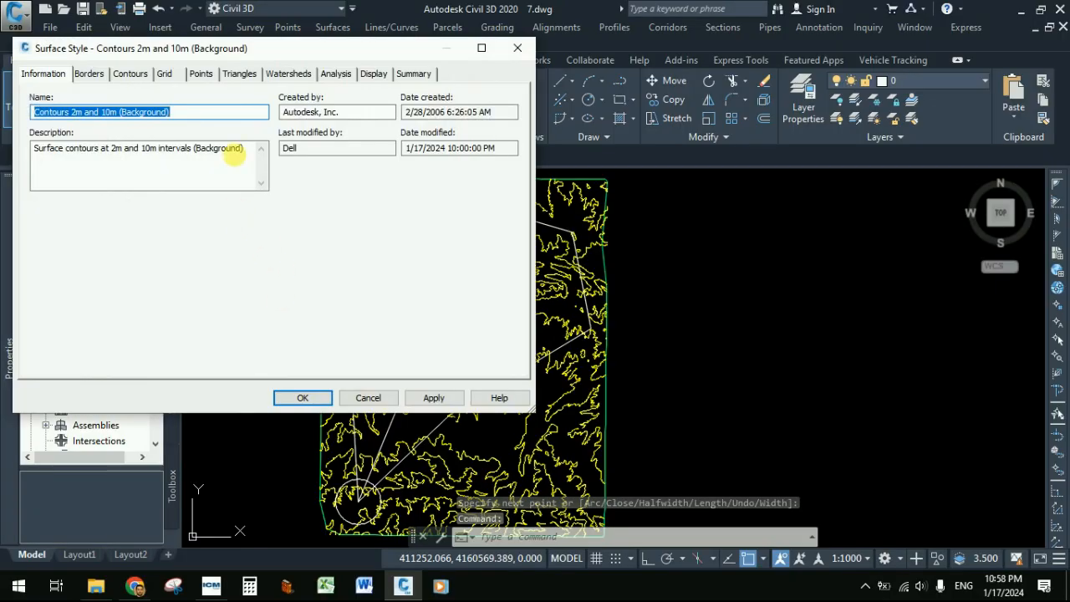
{"action": "left_click", "coordinate": [373, 77]}
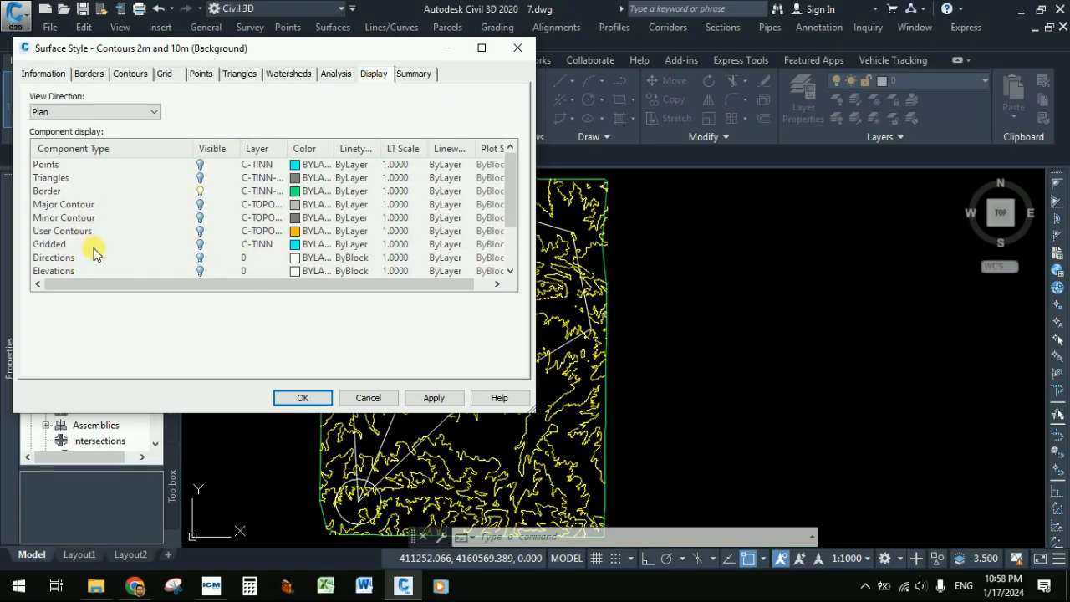
{"action": "scroll", "coordinate": [153, 251], "scroll_direction": "down", "scroll_amount": 2}
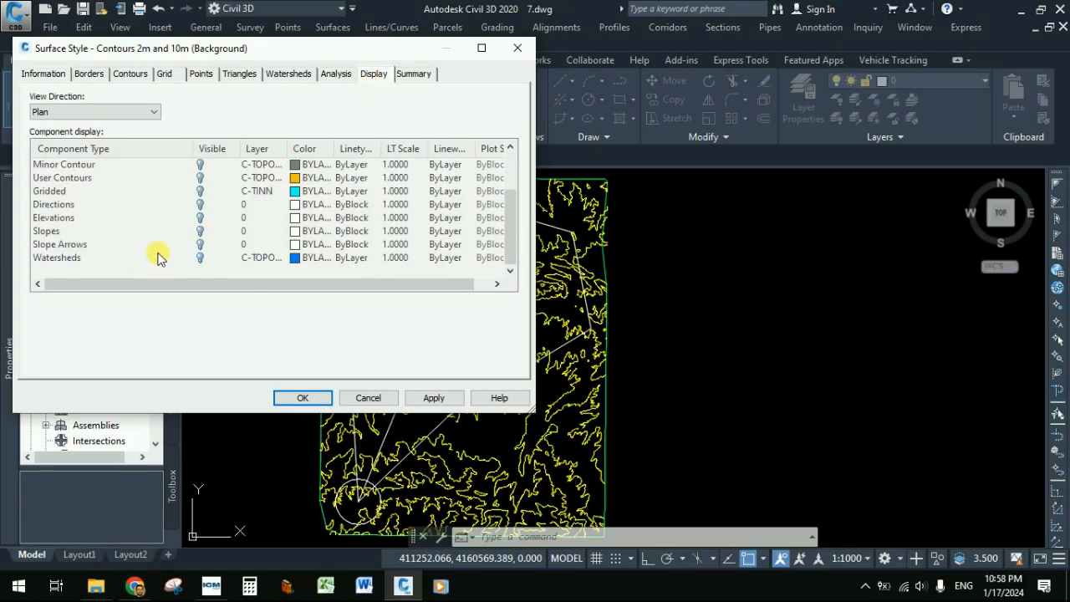
{"action": "left_click", "coordinate": [200, 233]}
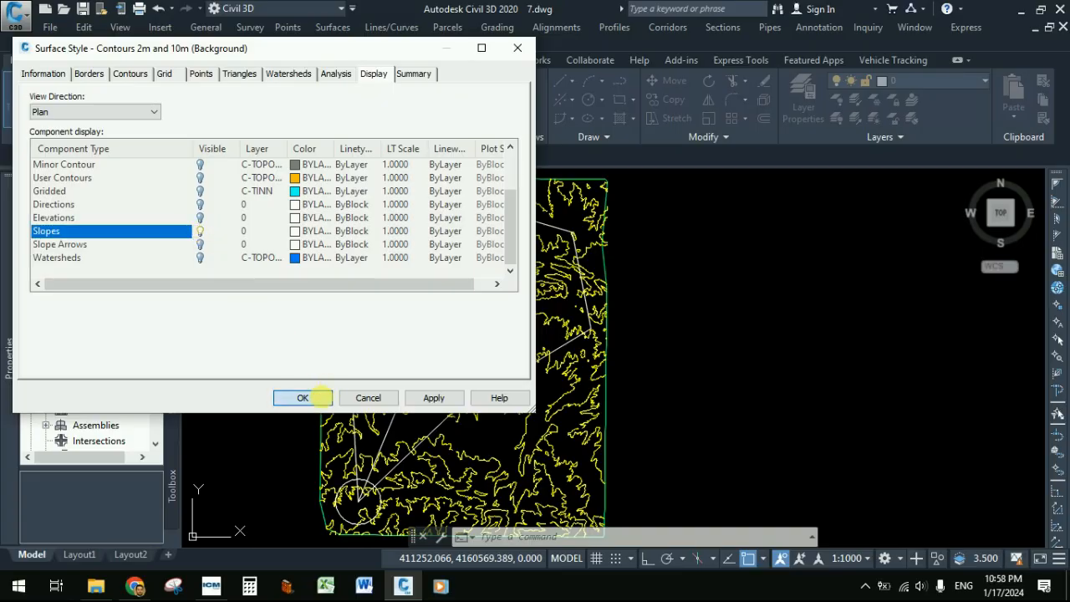
{"action": "left_click", "coordinate": [301, 397]}
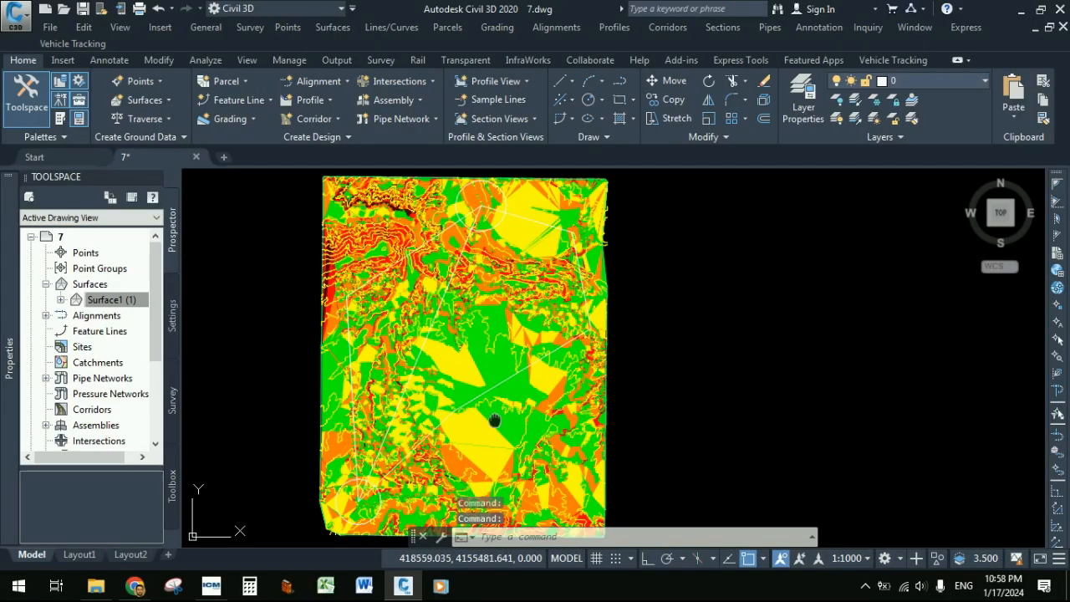
Delete the straight polyline that runs directly between the two circle centers.
{"action": "middle_click_drag", "start_coordinate": [495, 421], "coordinate": [483, 441]}
{"action": "scroll", "coordinate": [493, 355], "scroll_direction": "up", "scroll_amount": 2}
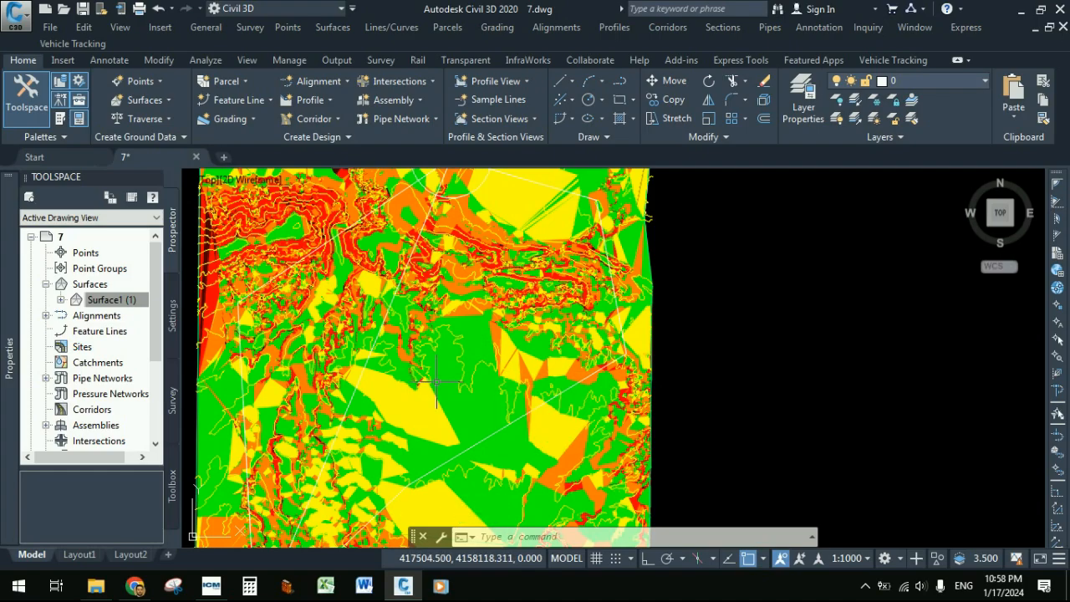
{"action": "middle_click_drag", "start_coordinate": [441, 383], "coordinate": [461, 400]}
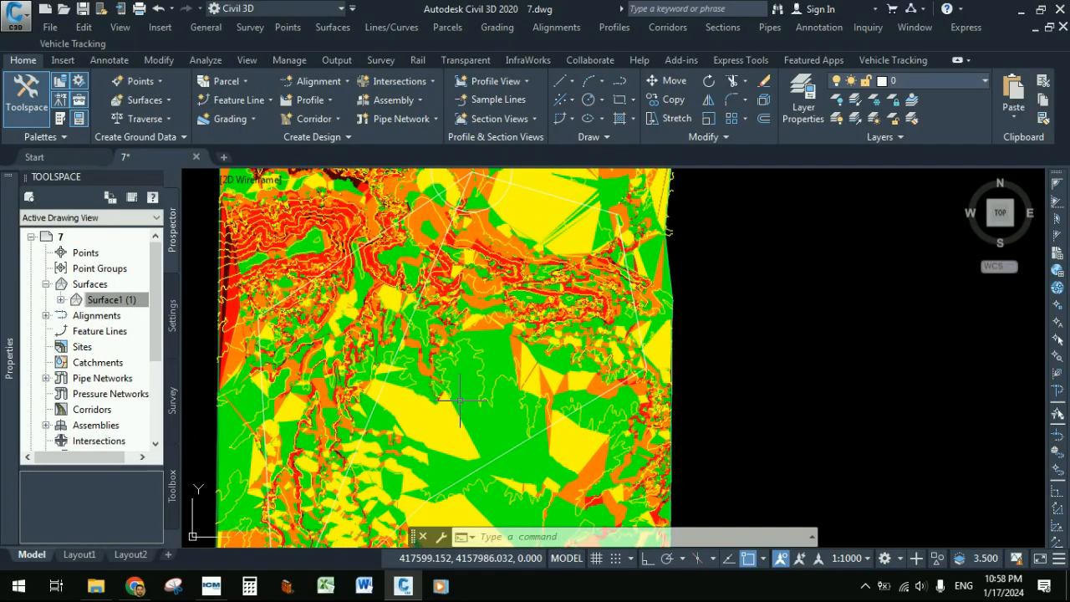
{"action": "mouse_move", "coordinate": [460, 400]}
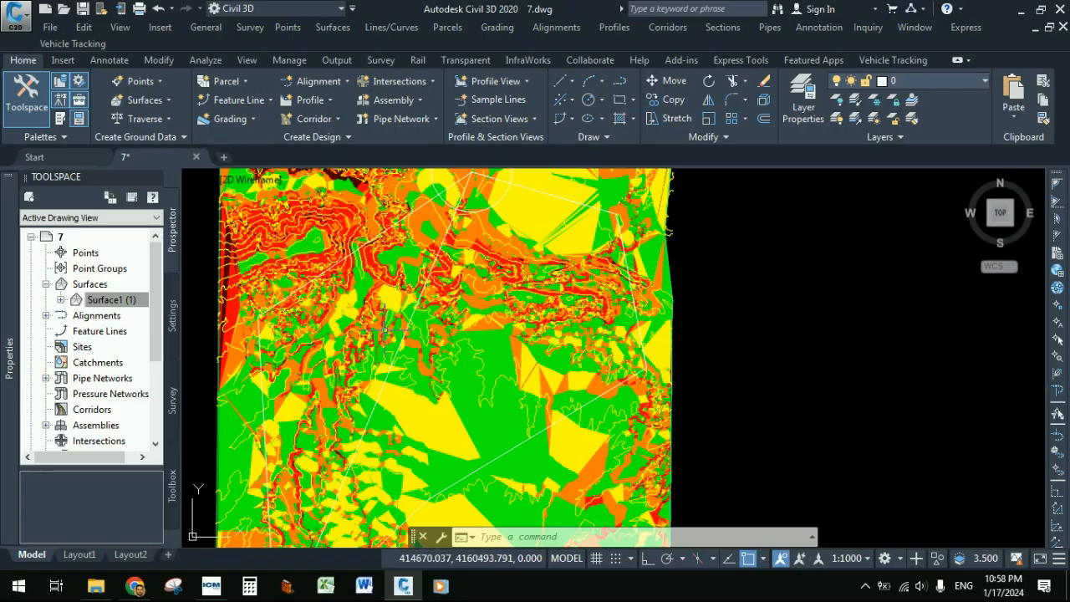
{"action": "left_click", "coordinate": [388, 377]}
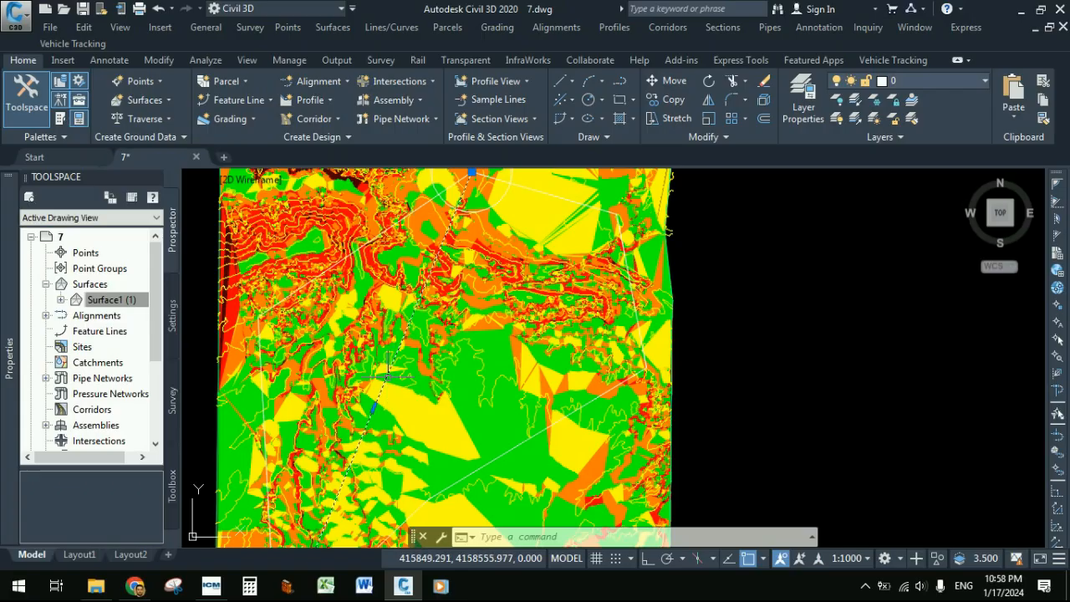
{"action": "key", "text": "Delete"}
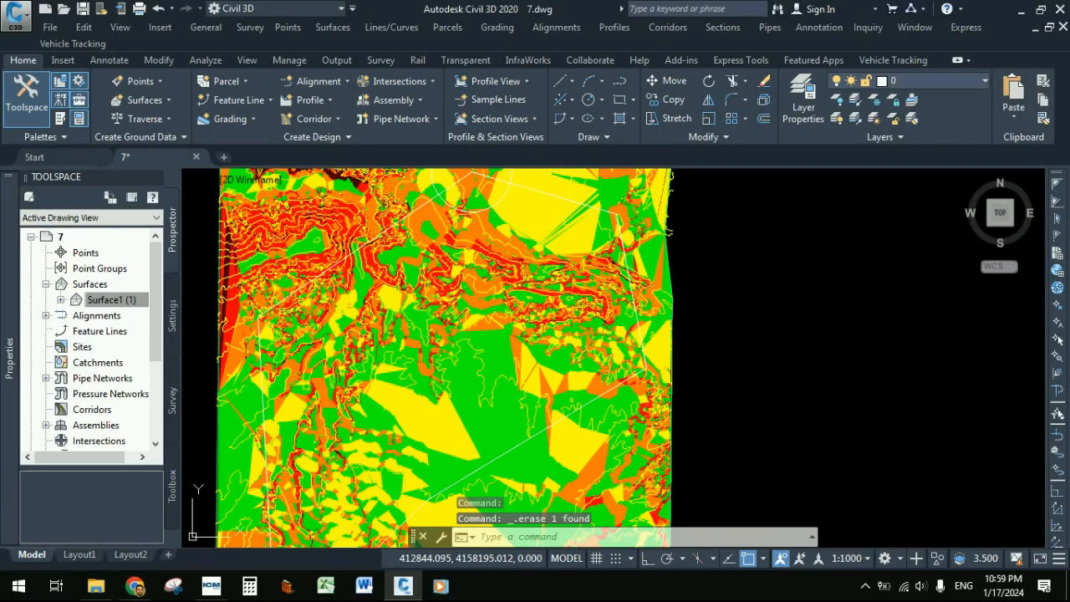
Delete the polyline that bends near the surface's western edge, leaving the surface itself in place.
{"action": "left_click", "coordinate": [280, 400]}
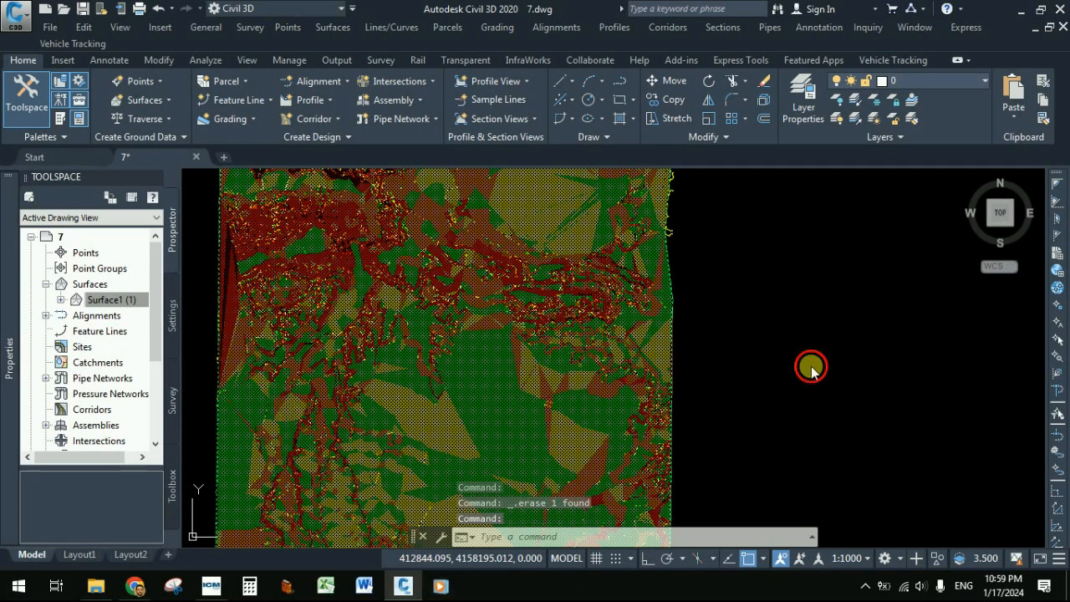
{"action": "key", "text": "Escape"}
{"action": "left_click", "coordinate": [755, 405]}
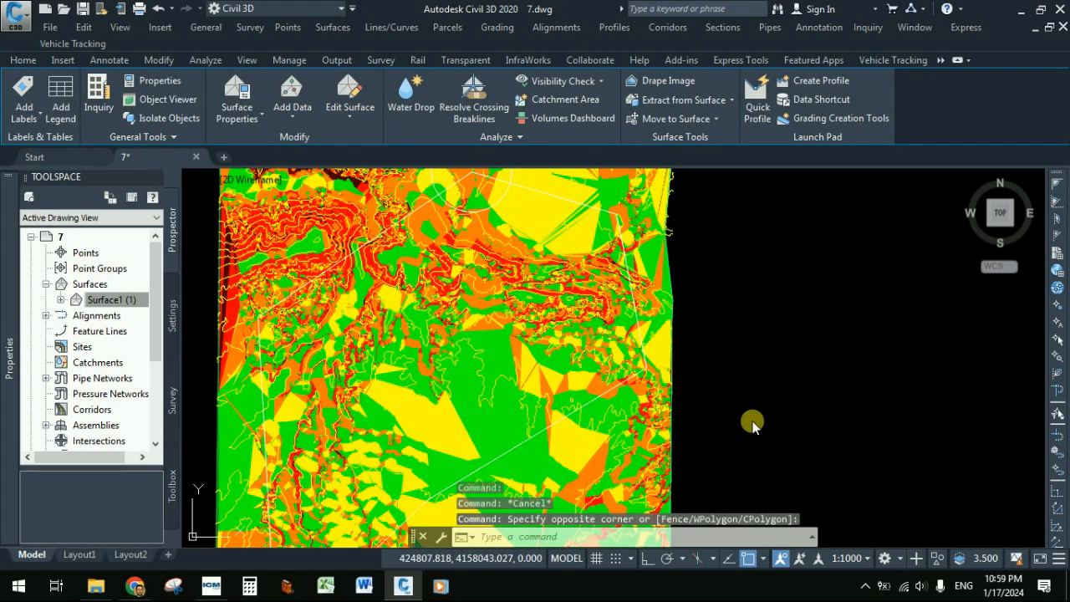
{"action": "left_click", "coordinate": [256, 428]}
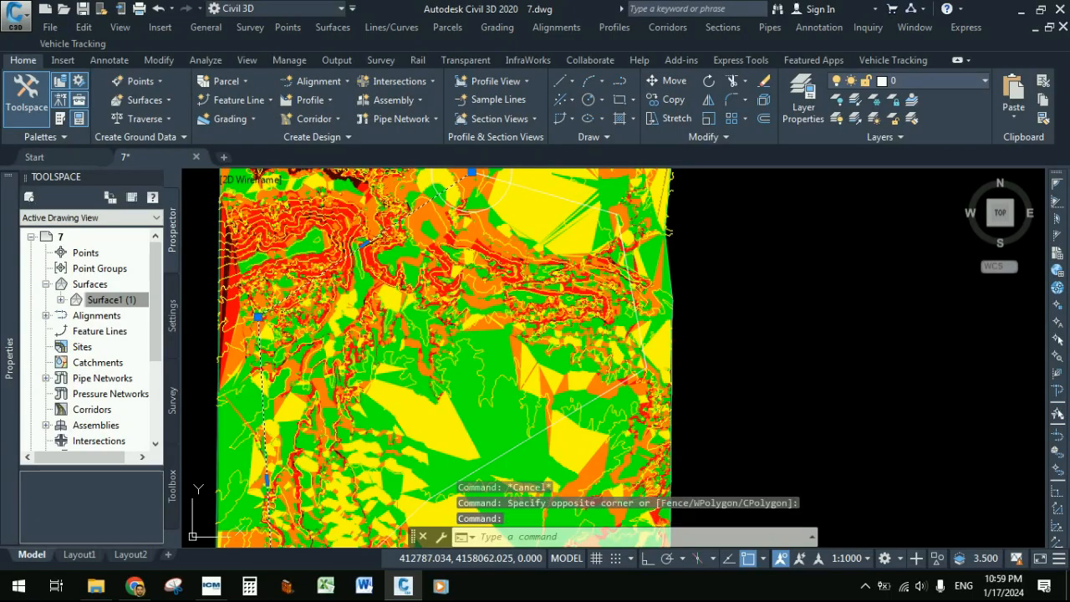
{"action": "key", "text": "Delete"}
Stretch the southernmost intermediate vertex of the remaining eastern polyline straight west, past the large yellow slope area.
{"action": "scroll", "coordinate": [455, 455], "scroll_direction": "down", "scroll_amount": 2}
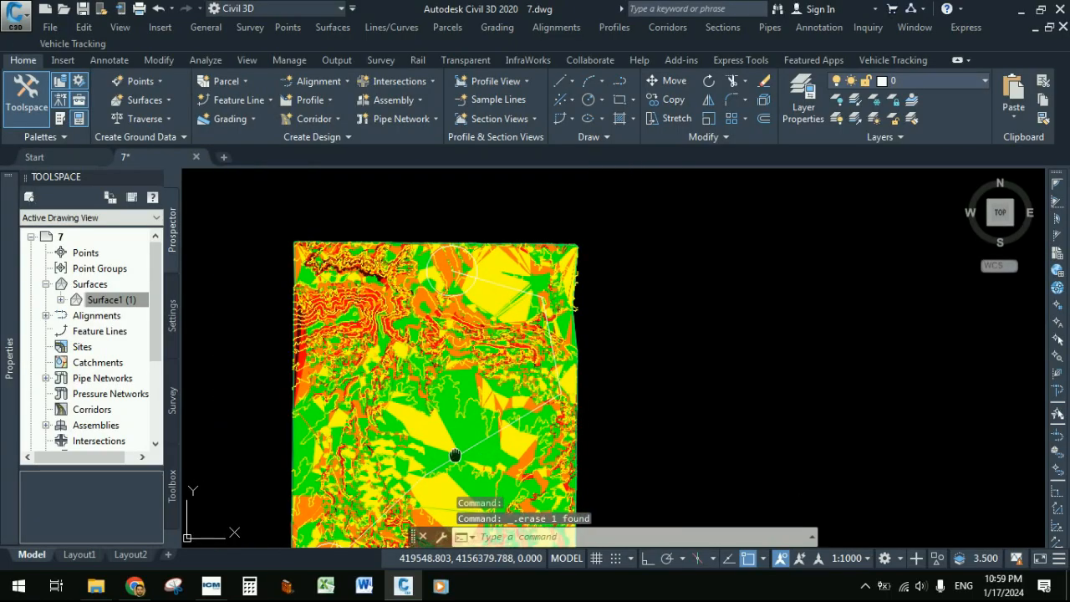
{"action": "middle_click_drag", "start_coordinate": [454, 455], "coordinate": [412, 439]}
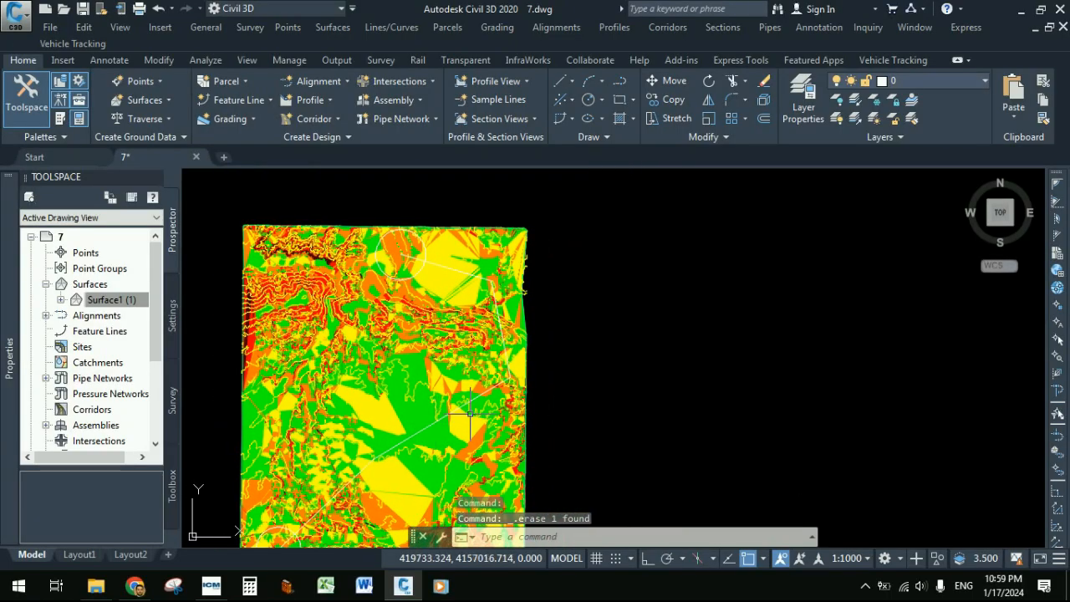
{"action": "left_click", "coordinate": [438, 420]}
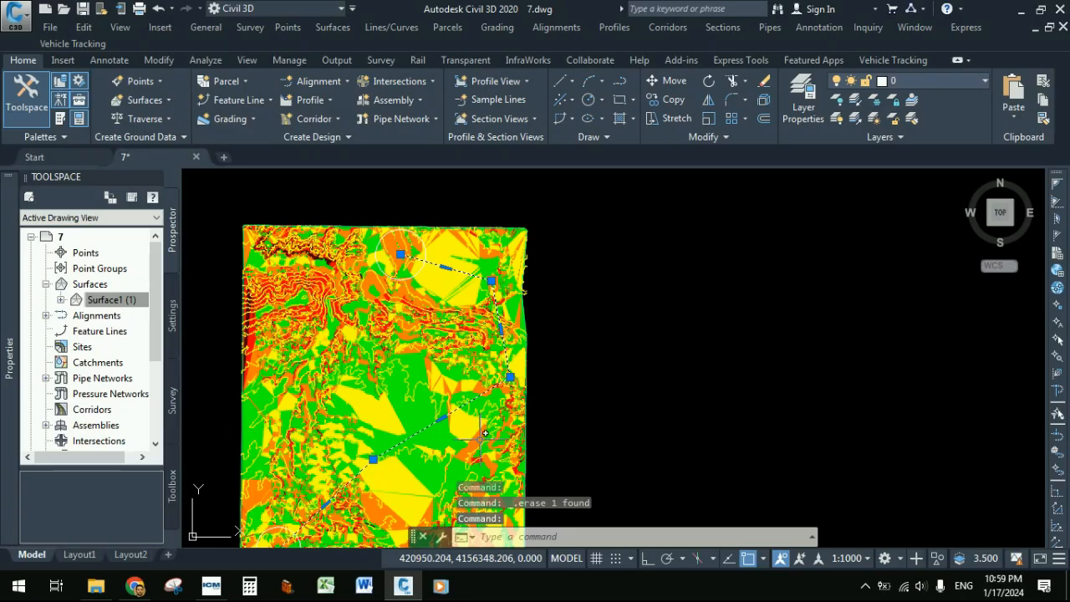
{"action": "key", "text": "Escape"}
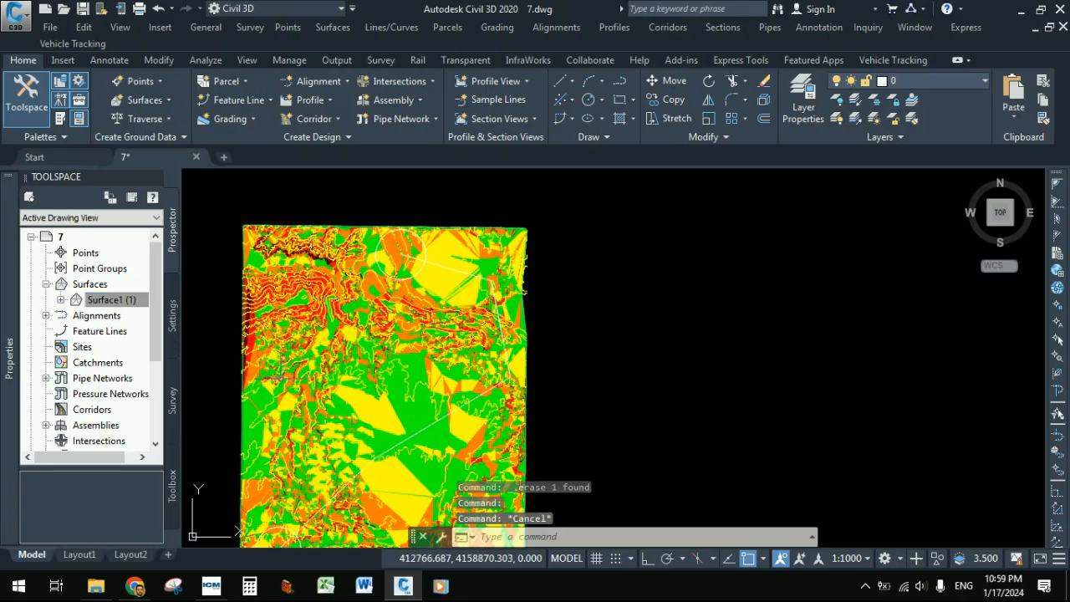
{"action": "middle_click_drag", "start_coordinate": [313, 377], "coordinate": [331, 362]}
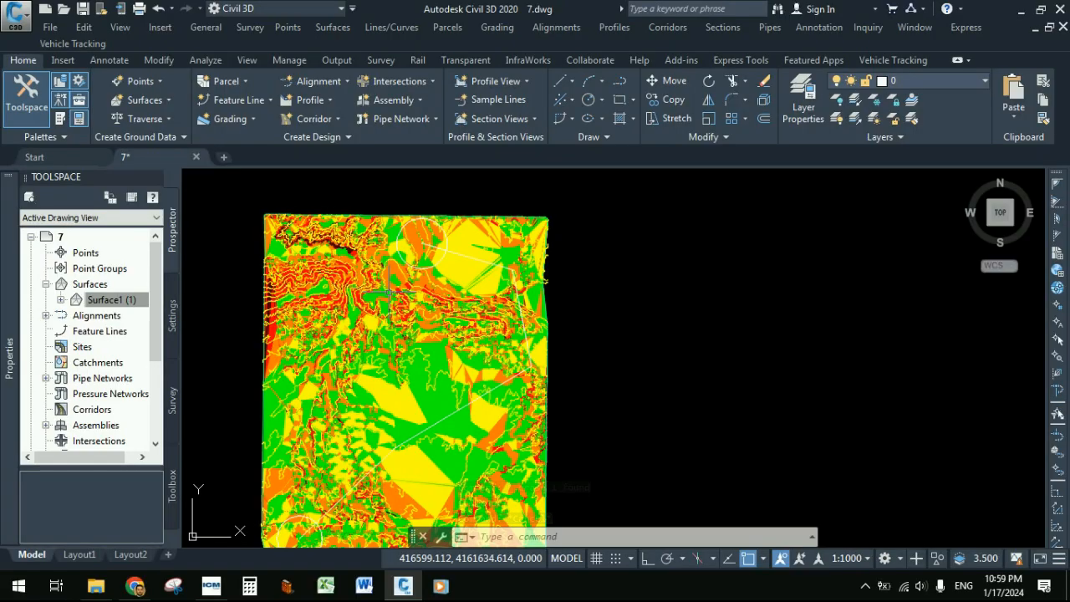
{"action": "mouse_move", "coordinate": [388, 295]}
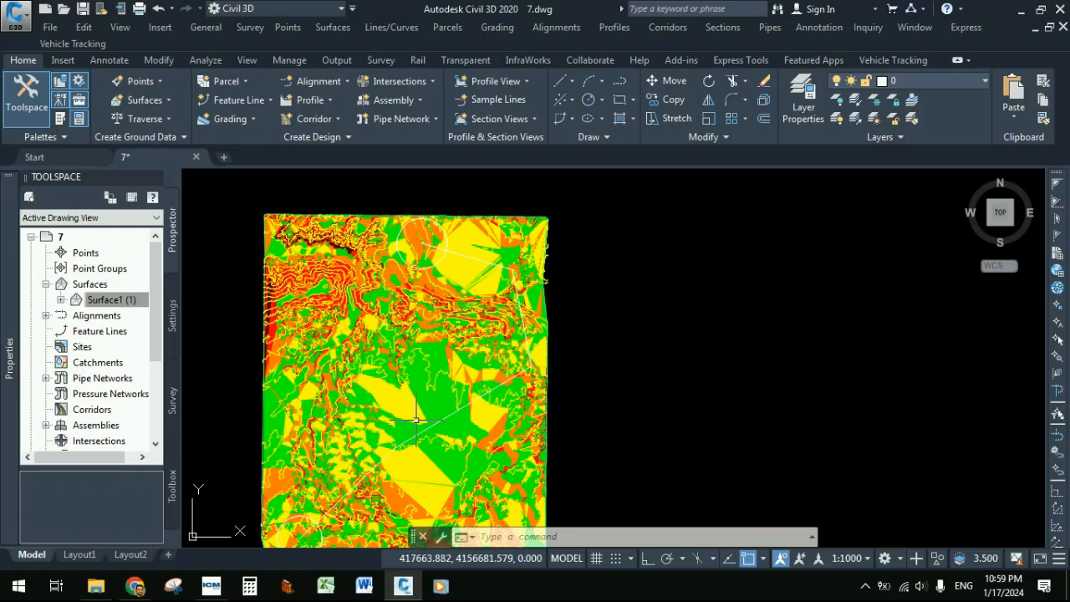
{"action": "scroll", "coordinate": [418, 443], "scroll_direction": "up", "scroll_amount": 2}
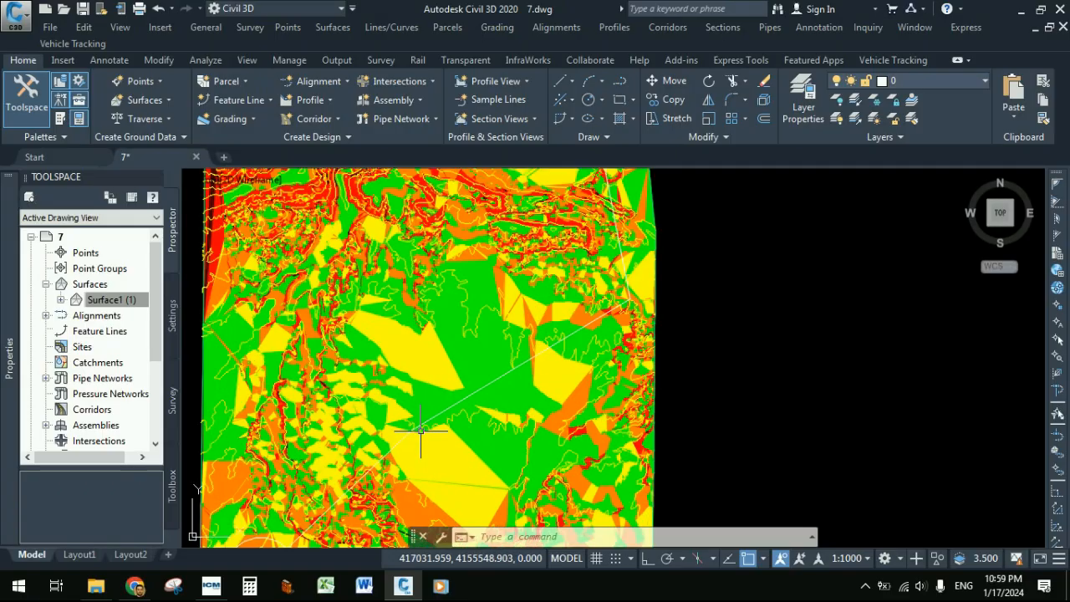
{"action": "left_click", "coordinate": [408, 429]}
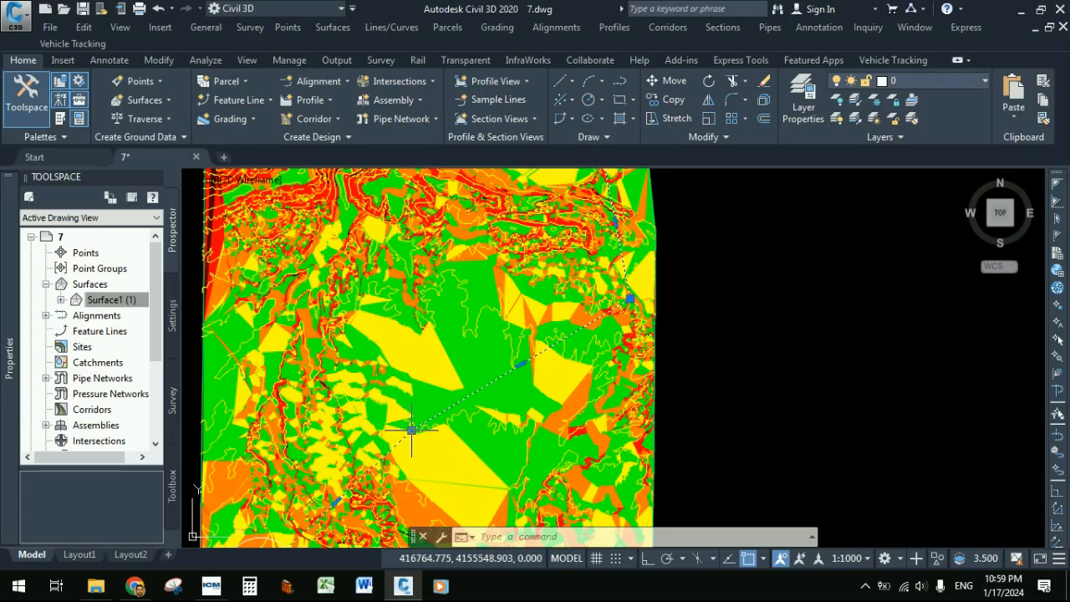
{"action": "left_click", "coordinate": [411, 431]}
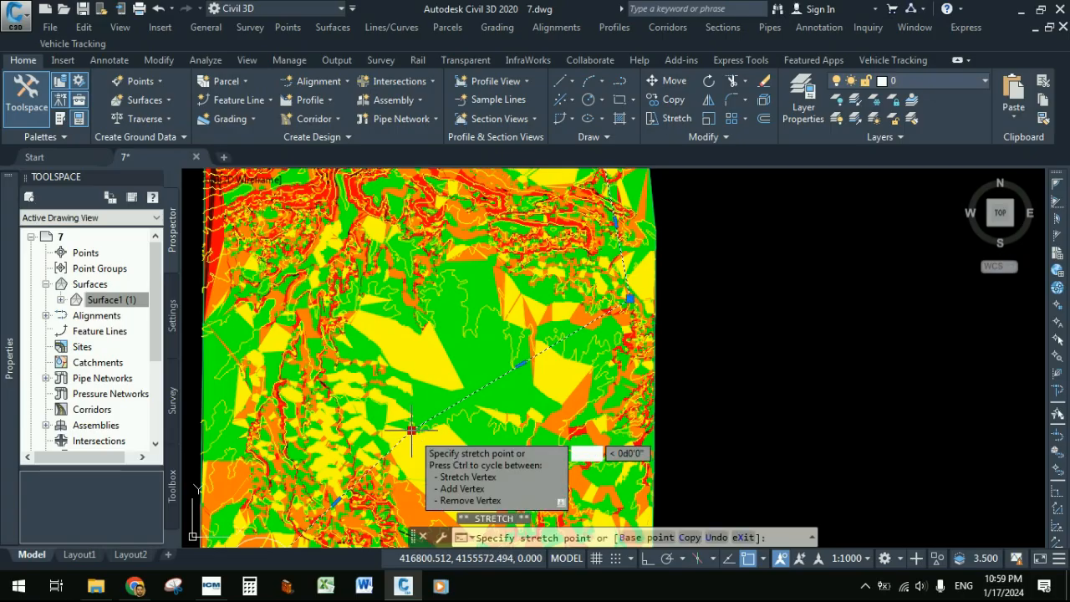
{"action": "left_click", "coordinate": [331, 433]}
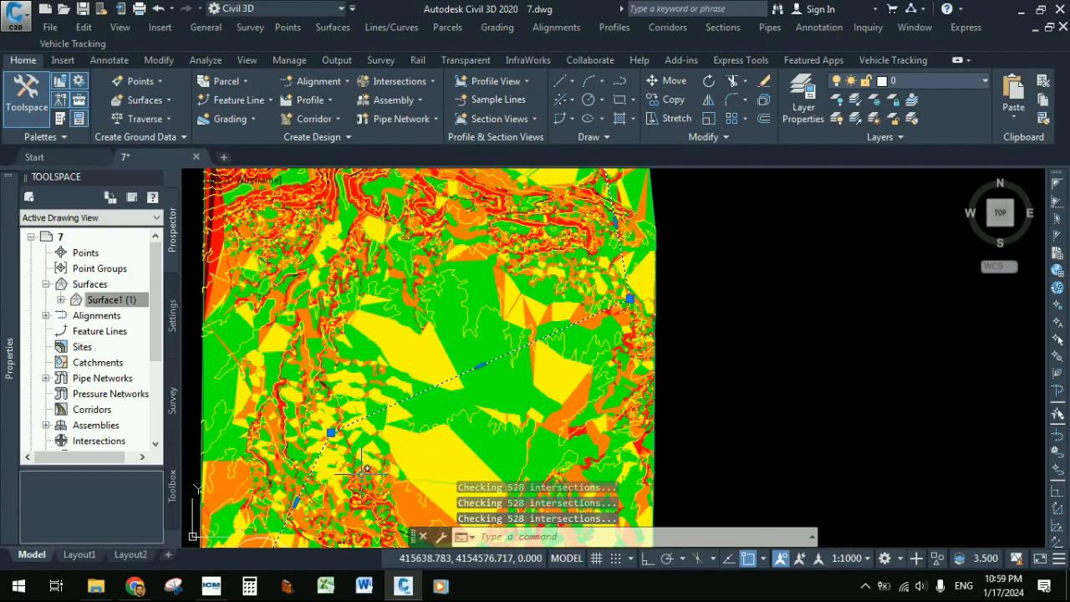
{"action": "key", "text": "Escape"}
Hide the Slopes component in plan view in the style of Surface1 (1).
{"action": "scroll", "coordinate": [442, 442], "scroll_direction": "down", "scroll_amount": 2}
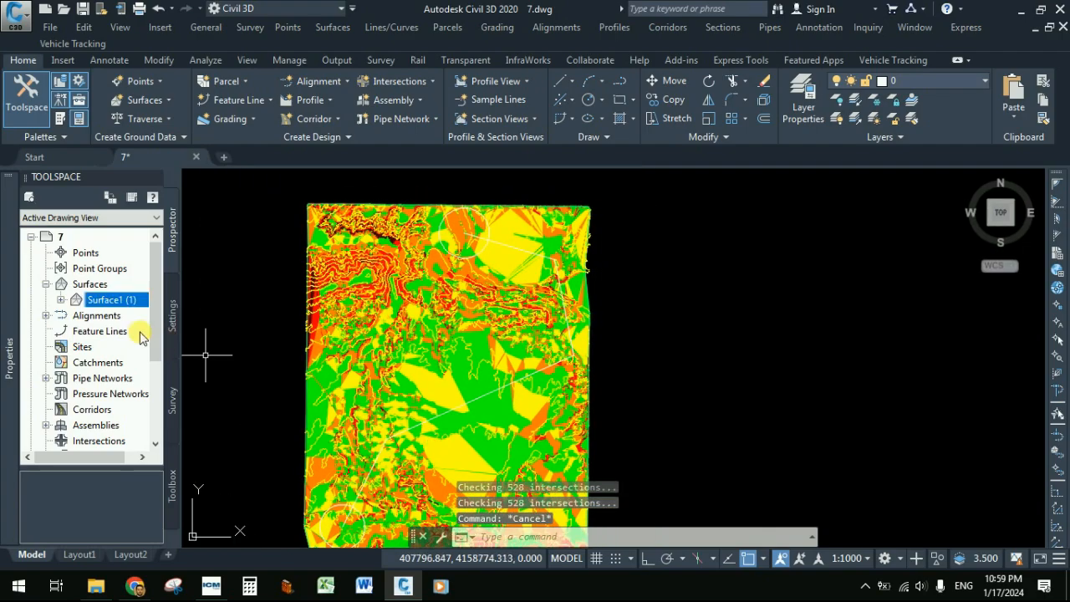
{"action": "right_click", "coordinate": [120, 306]}
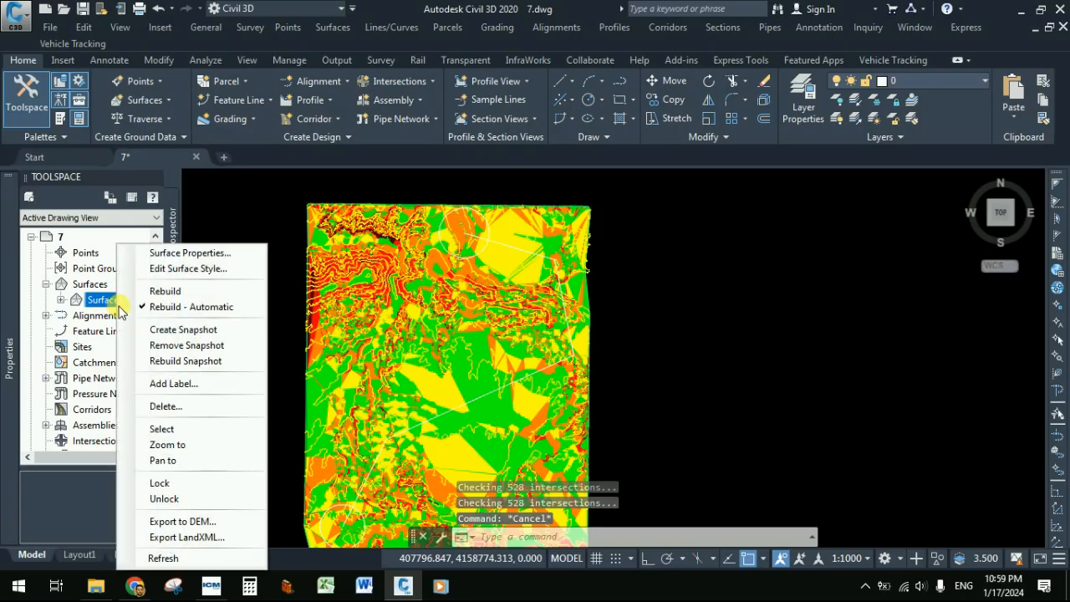
{"action": "left_click", "coordinate": [158, 271]}
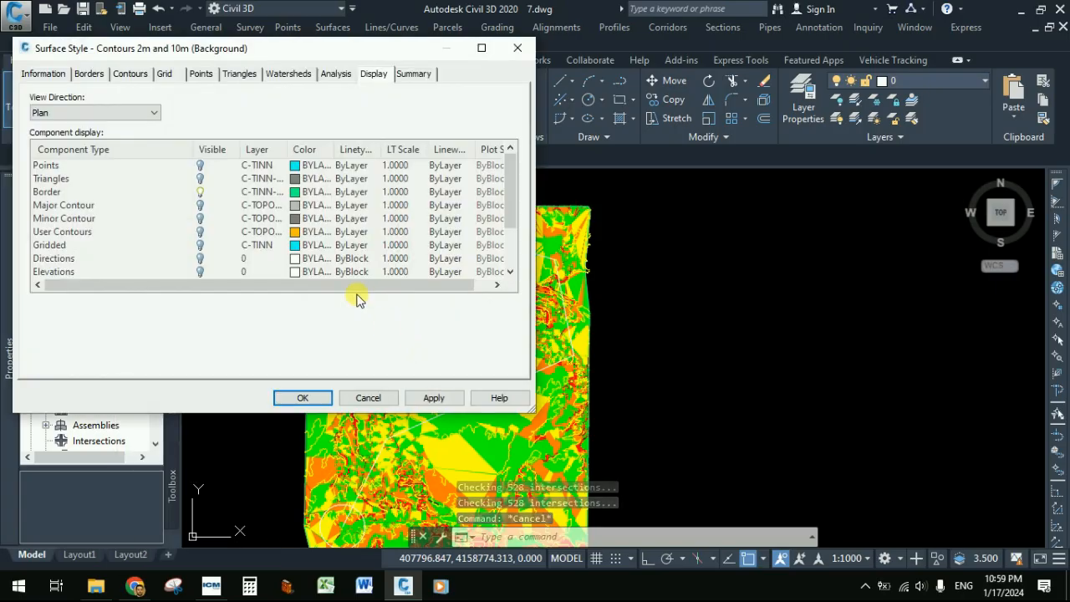
{"action": "scroll", "coordinate": [220, 231], "scroll_direction": "down", "scroll_amount": 2}
{"action": "left_click", "coordinate": [200, 231]}
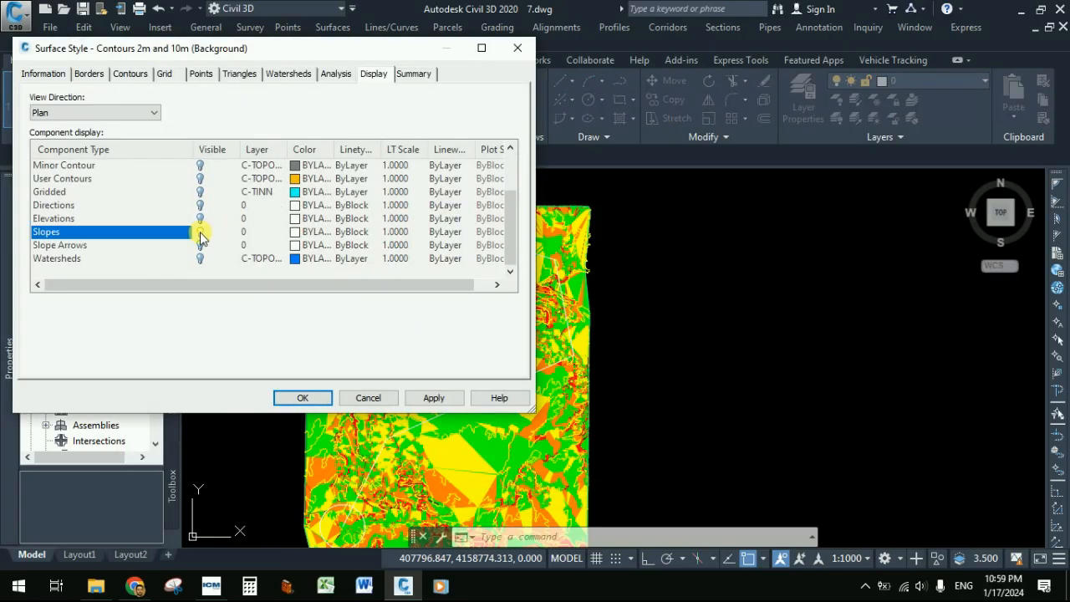
{"action": "left_click", "coordinate": [302, 398]}
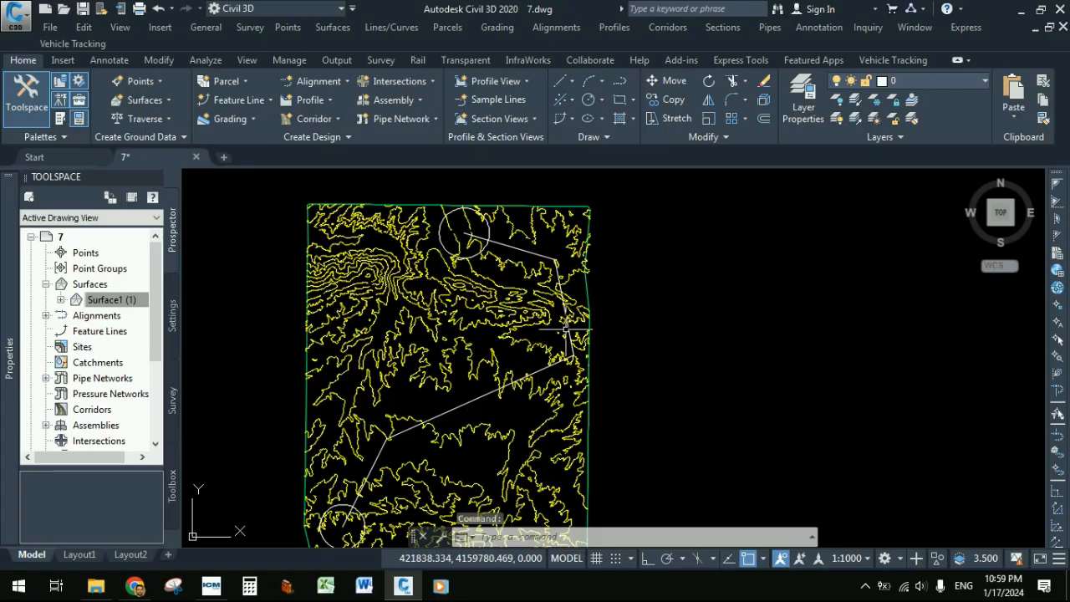
{"action": "mouse_move", "coordinate": [564, 331]}
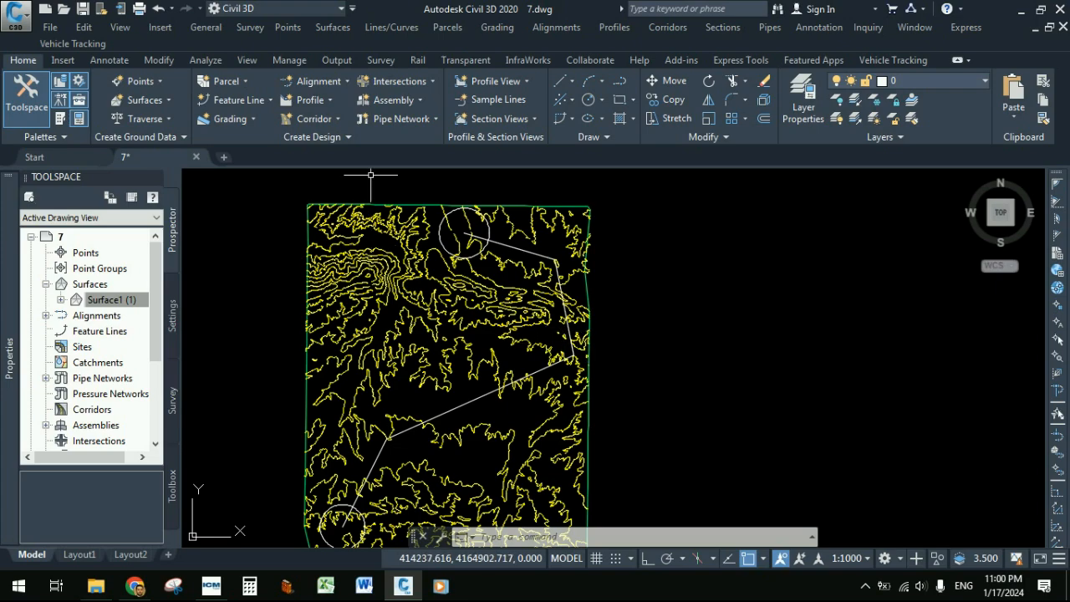
Start creating an alignment from objects, using the remaining route polyline between the two circles as its source.
{"action": "left_click", "coordinate": [323, 82]}
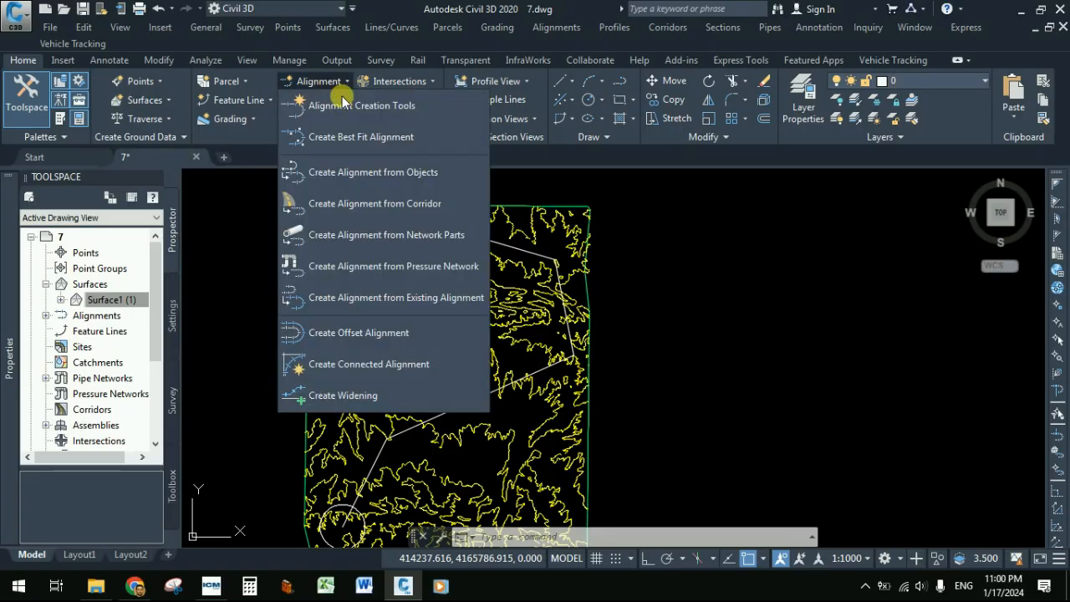
{"action": "left_click", "coordinate": [447, 176]}
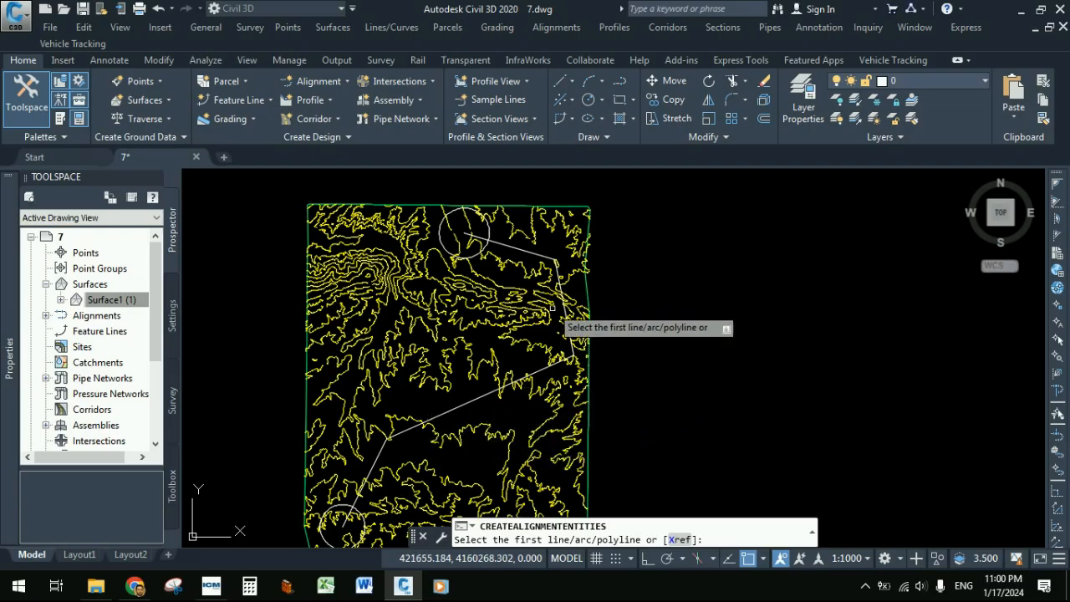
{"action": "left_click", "coordinate": [469, 403]}
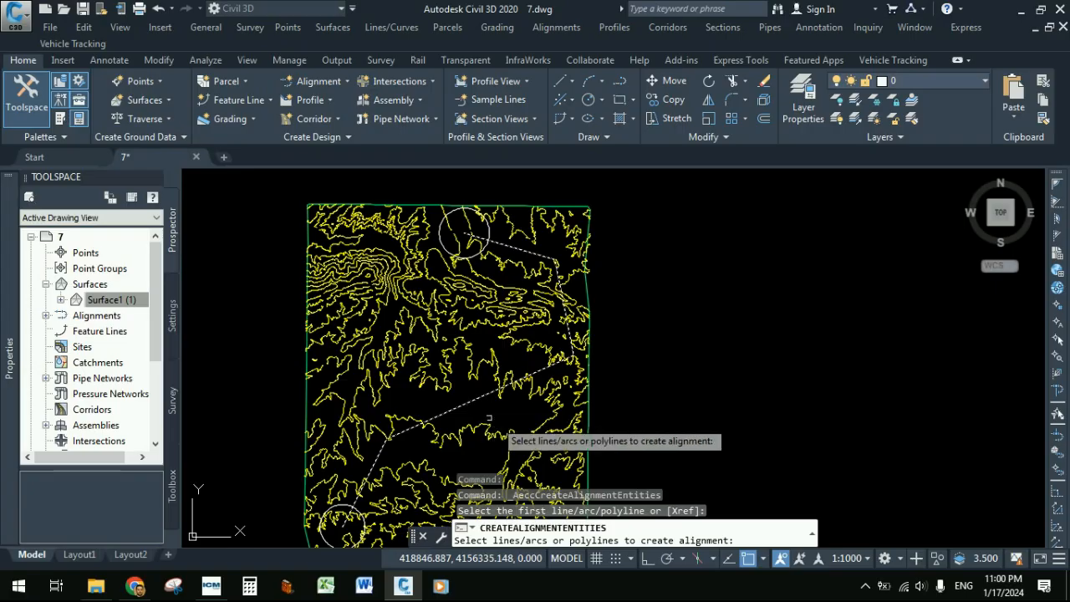
{"action": "key", "text": "Return"}
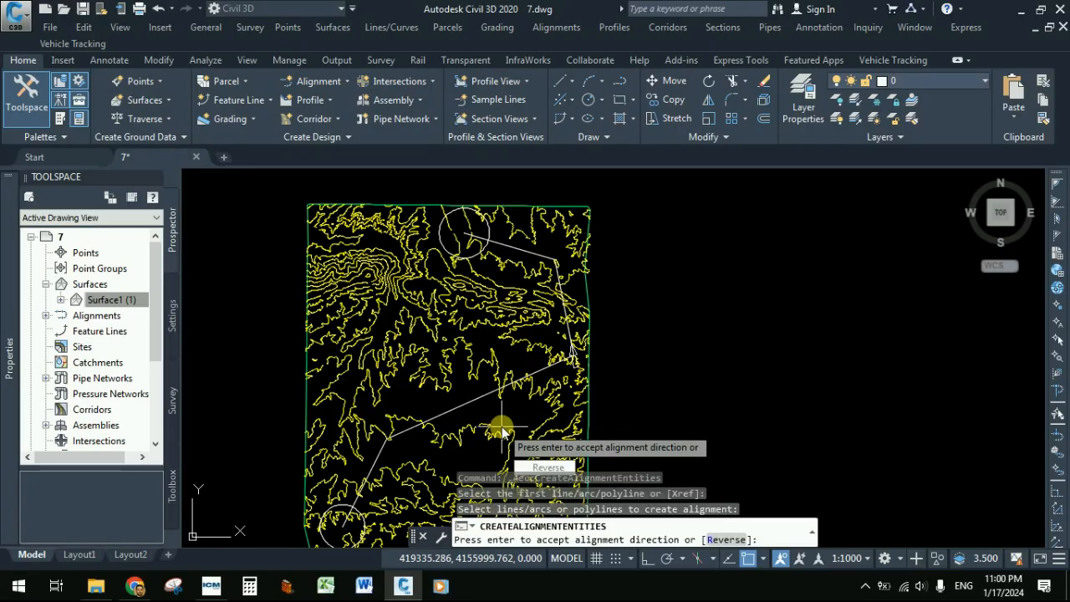
Check the direction arrow along the route from circle to circle and accept the alignment direction without reversing it.
{"action": "middle_click_drag", "start_coordinate": [540, 396], "coordinate": [474, 400]}
{"action": "scroll", "coordinate": [507, 355], "scroll_direction": "up", "scroll_amount": 2}
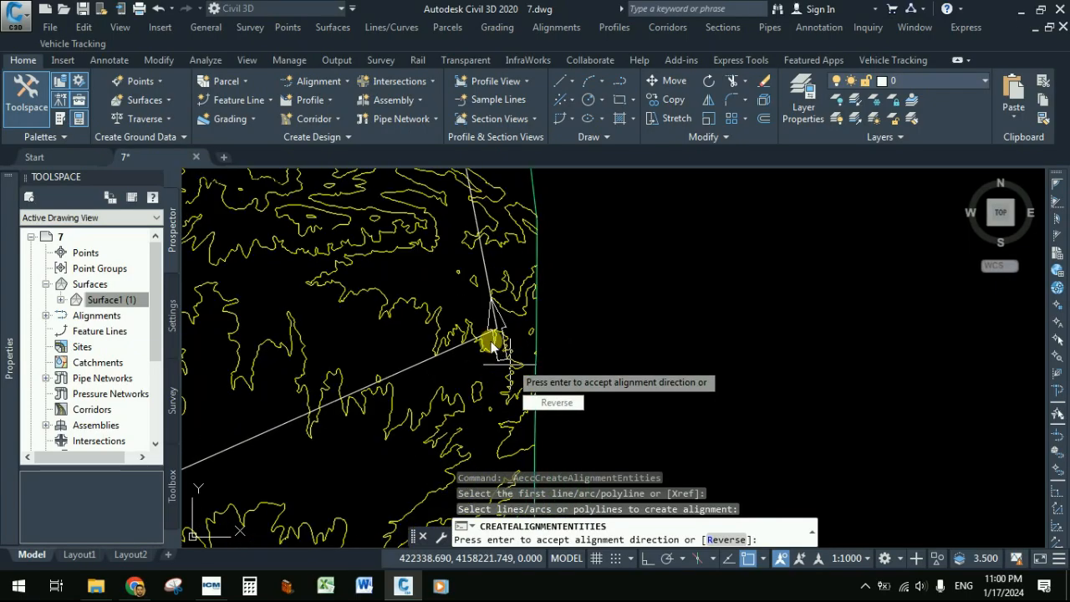
{"action": "scroll", "coordinate": [489, 347], "scroll_direction": "down", "scroll_amount": 2}
{"action": "scroll", "coordinate": [269, 505], "scroll_direction": "up", "scroll_amount": 2}
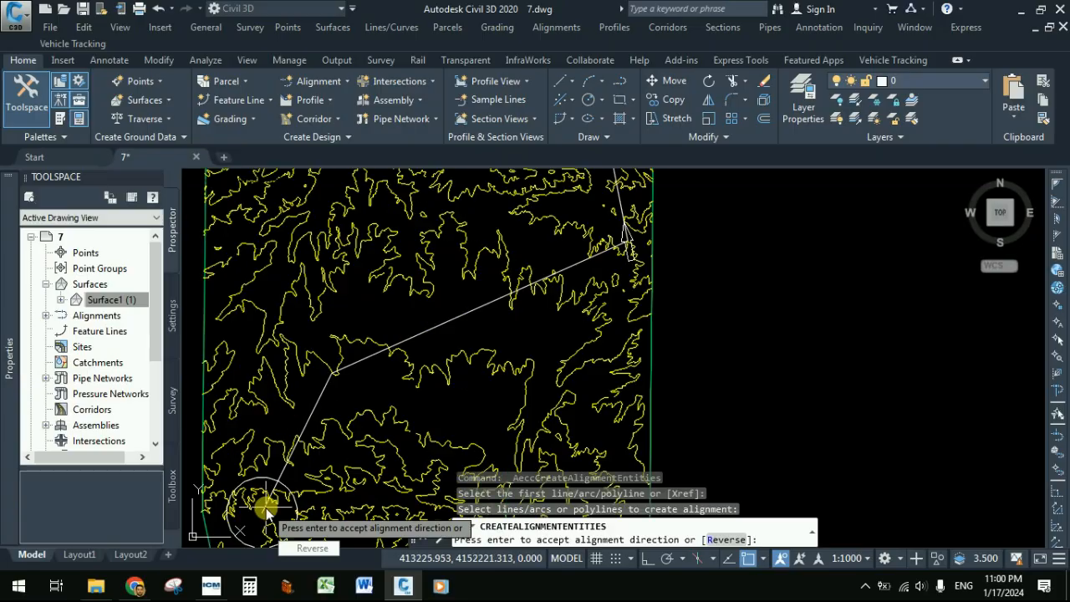
{"action": "middle_click_drag", "start_coordinate": [263, 508], "coordinate": [298, 444]}
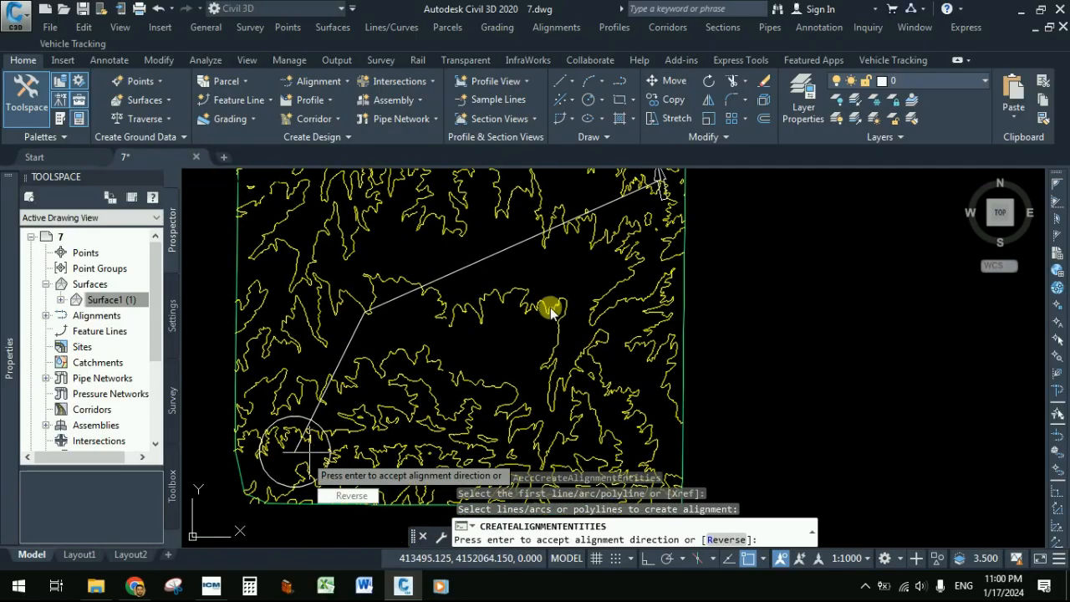
{"action": "scroll", "coordinate": [550, 307], "scroll_direction": "down", "scroll_amount": 2}
{"action": "middle_click_drag", "start_coordinate": [521, 339], "coordinate": [479, 376]}
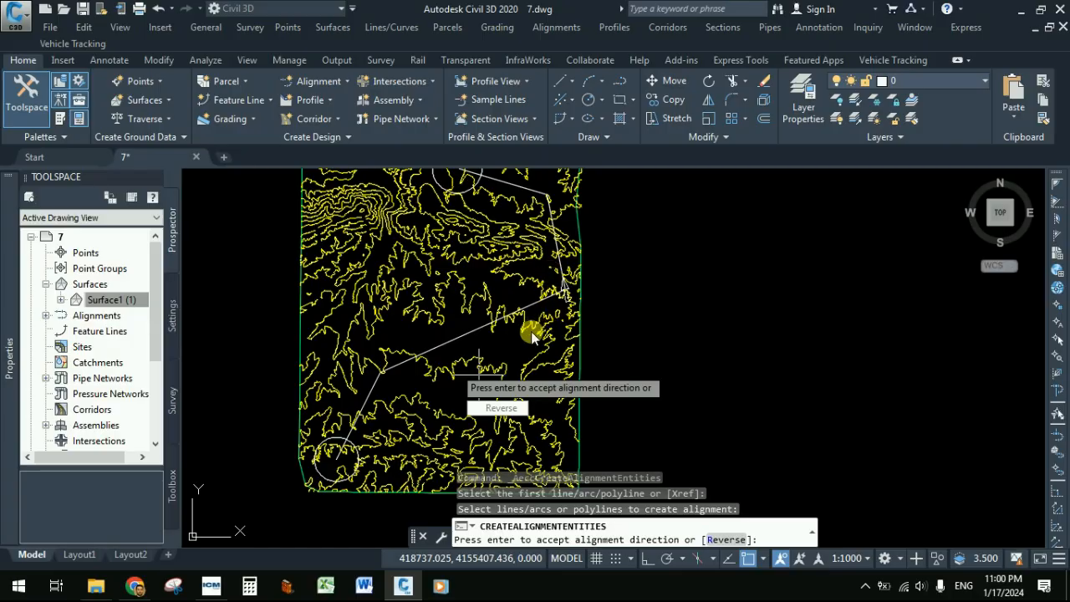
{"action": "middle_click_drag", "start_coordinate": [531, 332], "coordinate": [480, 371]}
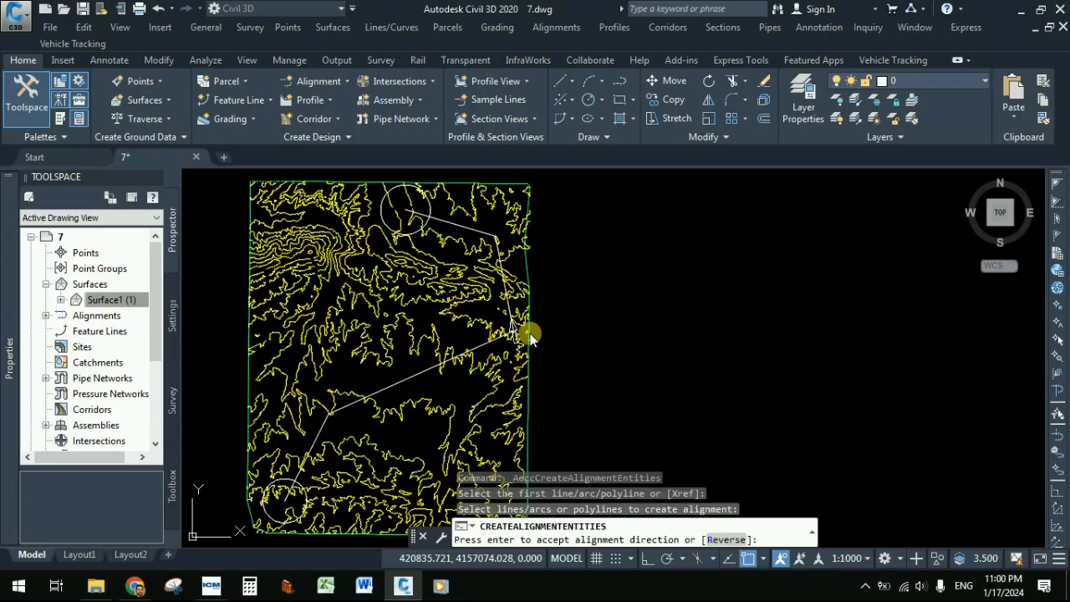
{"action": "key", "text": "Return"}
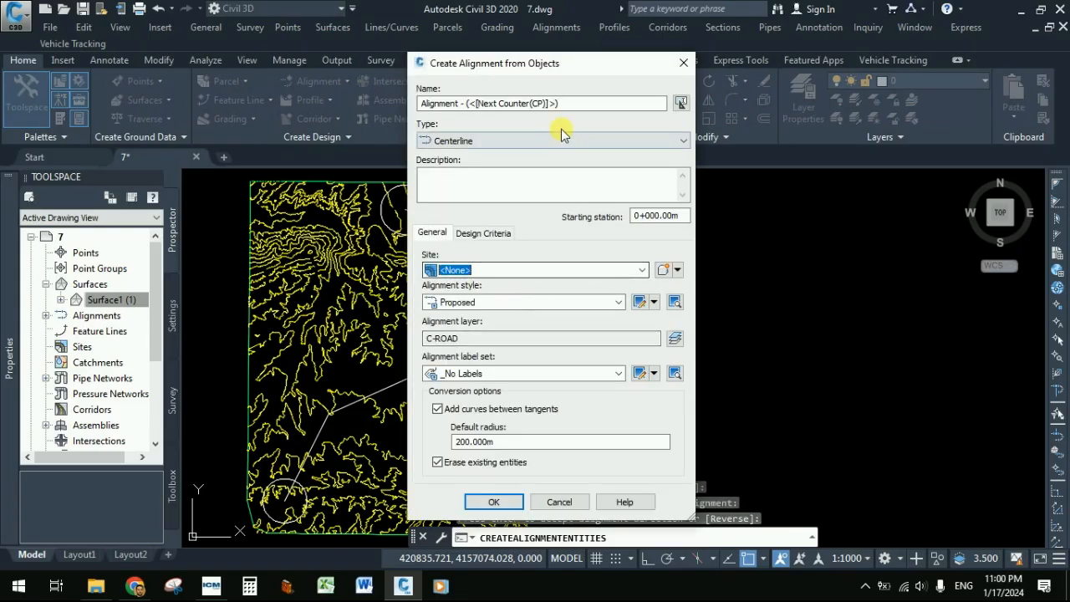
Name the new alignment "Alignment -1" and keep its type as Centerline.
{"action": "left_click_drag", "start_coordinate": [552, 64], "coordinate": [447, 50]}
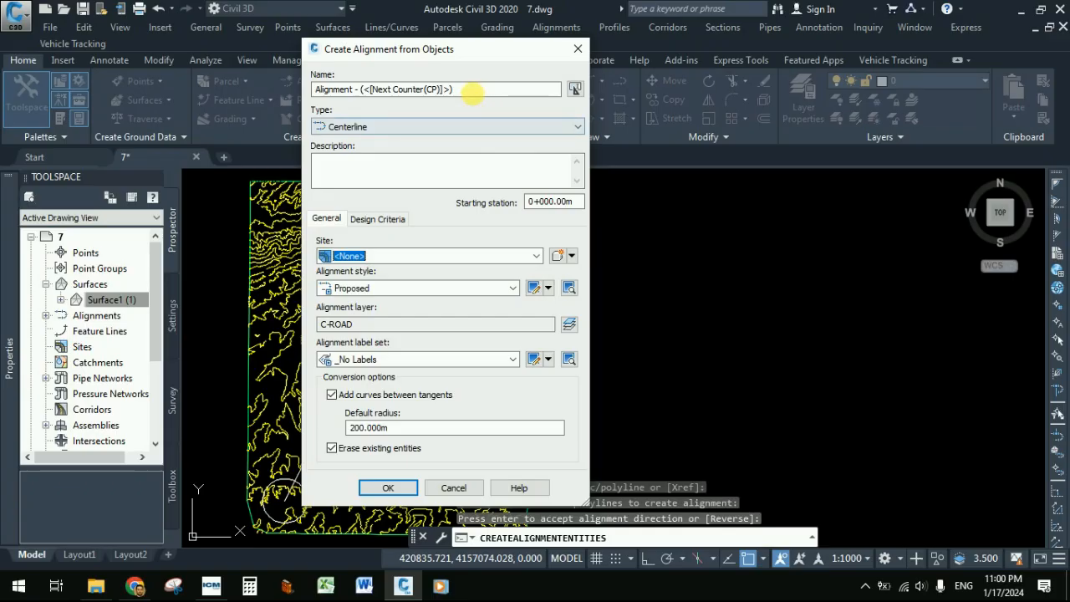
{"action": "left_click_drag", "start_coordinate": [469, 90], "coordinate": [366, 94]}
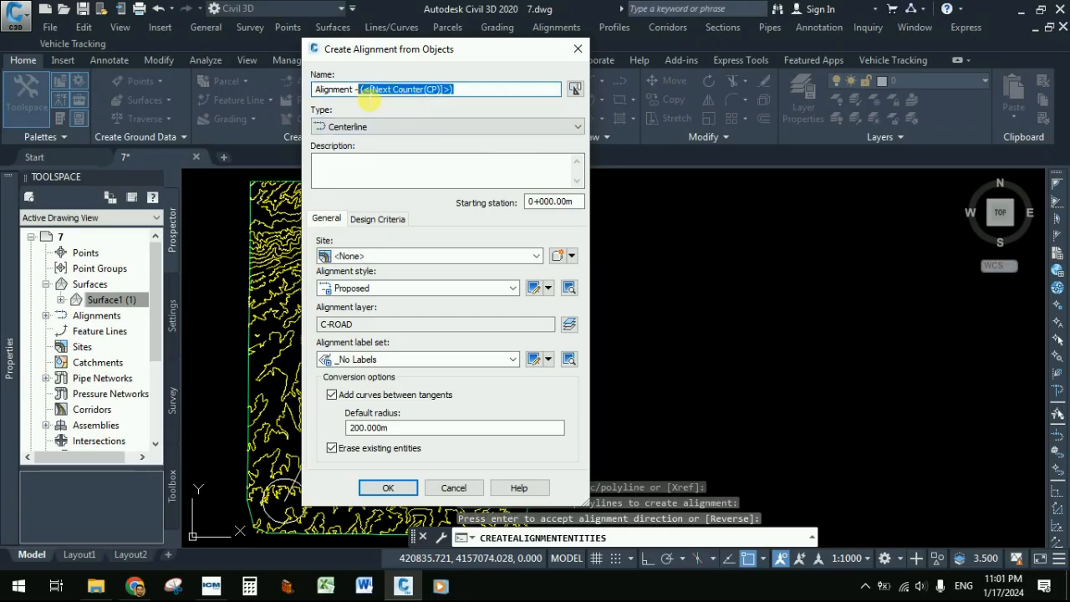
{"action": "type", "text": "1"}
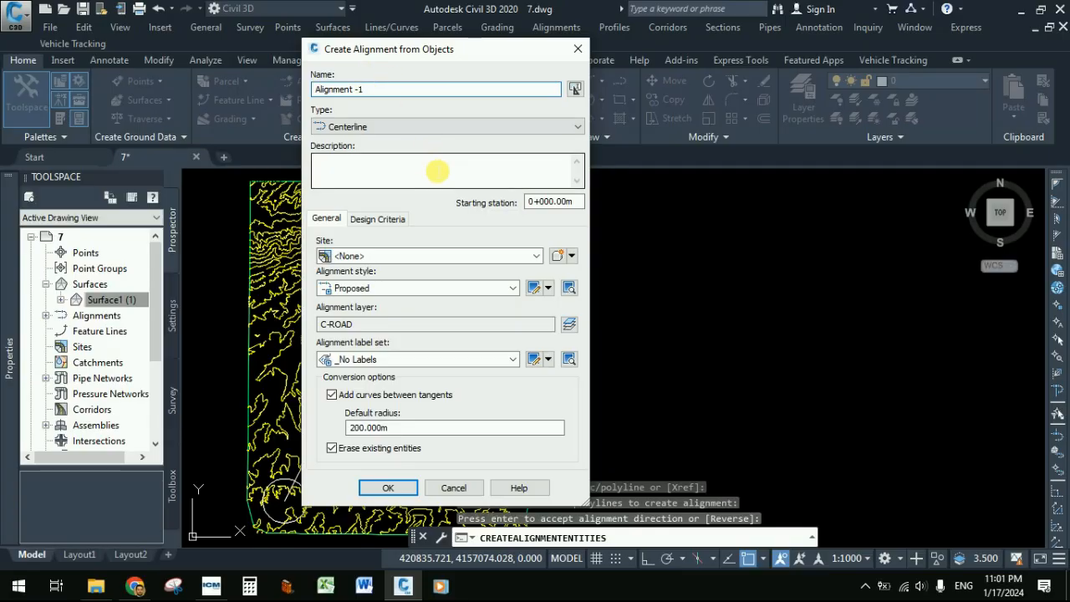
{"action": "left_click", "coordinate": [437, 128]}
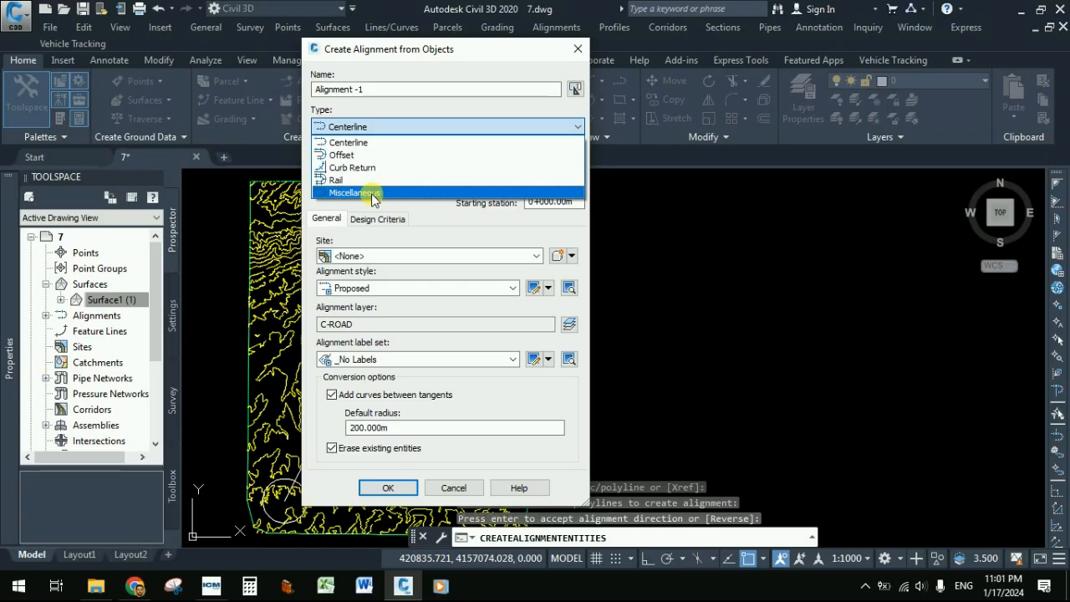
{"action": "left_click", "coordinate": [354, 143]}
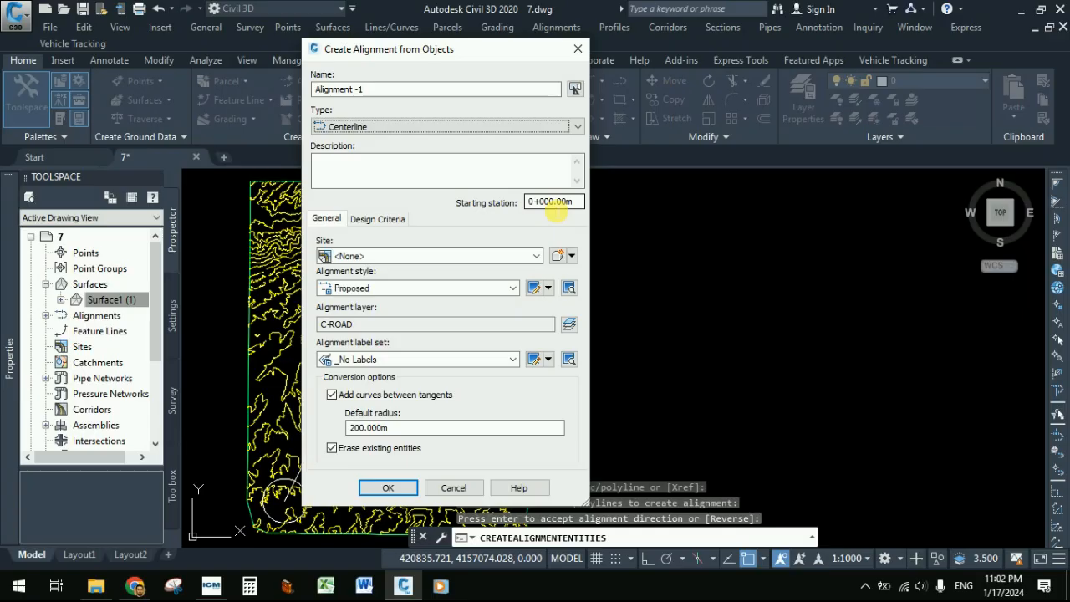
{"action": "left_click", "coordinate": [544, 210]}
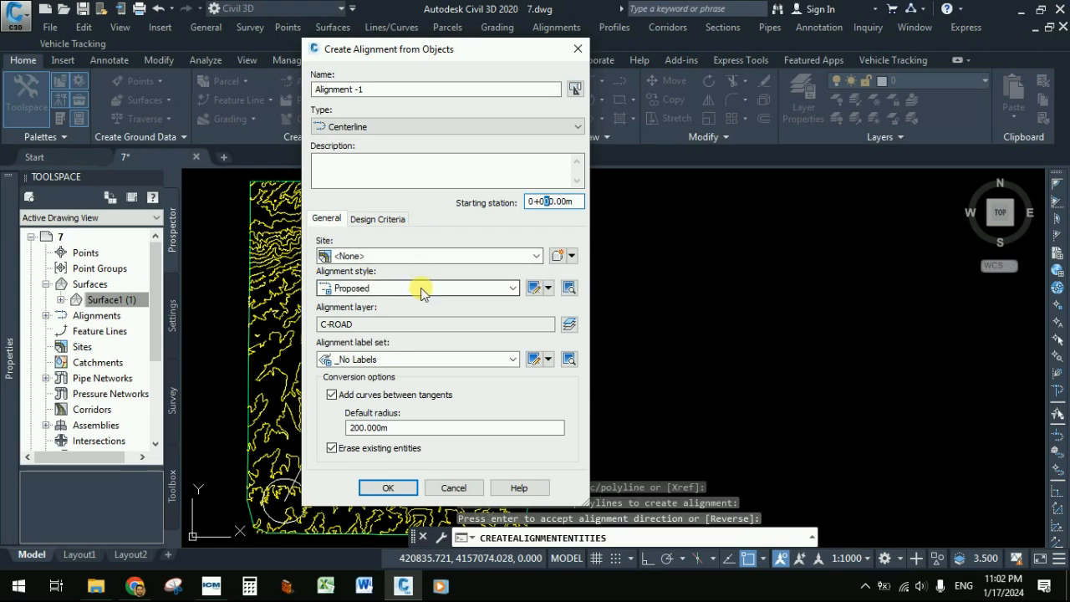
Set the Curve component's plan-view color to index color 10 (red) in the Proposed alignment style.
{"action": "left_click", "coordinate": [533, 288]}
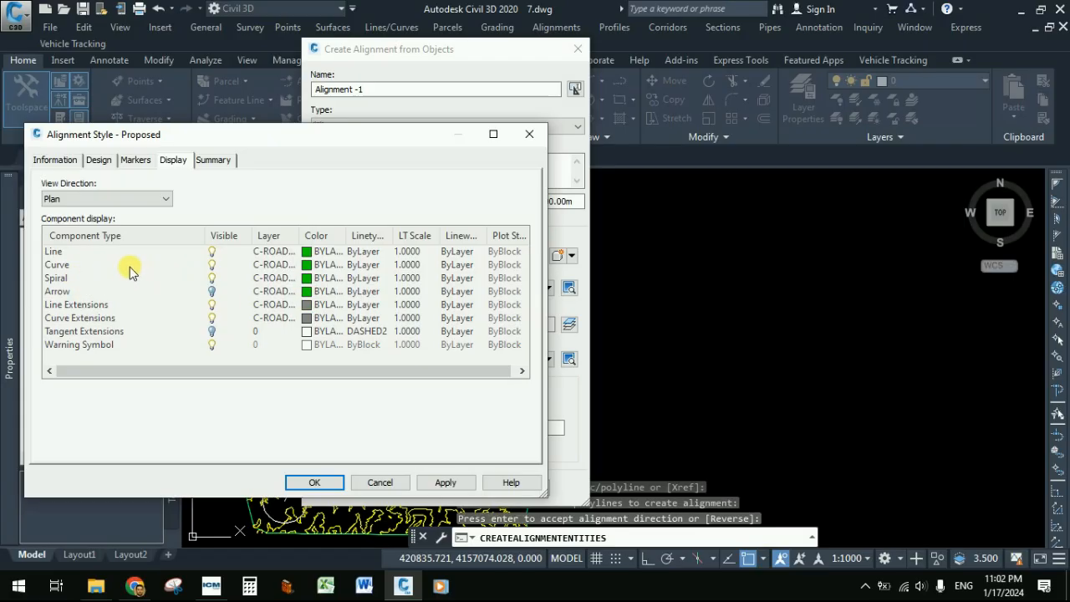
{"action": "left_click", "coordinate": [306, 265]}
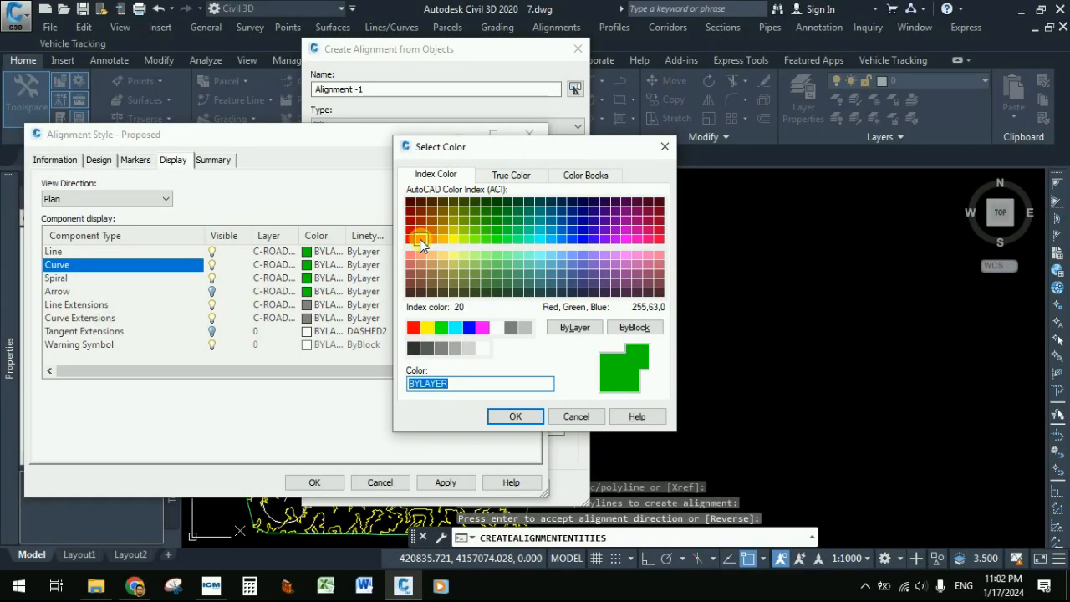
{"action": "left_click", "coordinate": [411, 240]}
{"action": "left_click", "coordinate": [515, 416]}
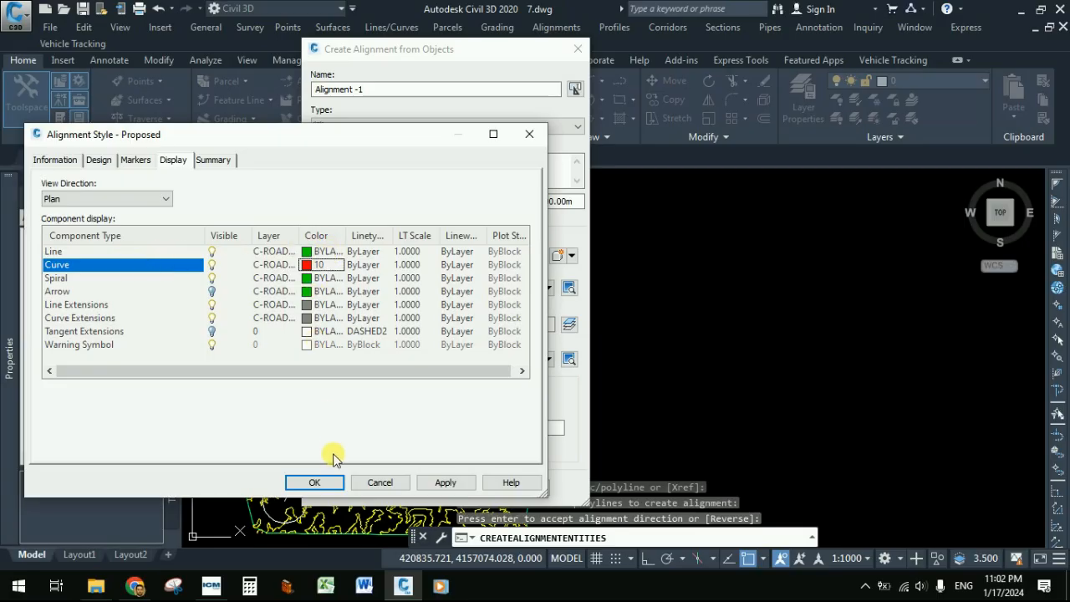
{"action": "left_click", "coordinate": [332, 483]}
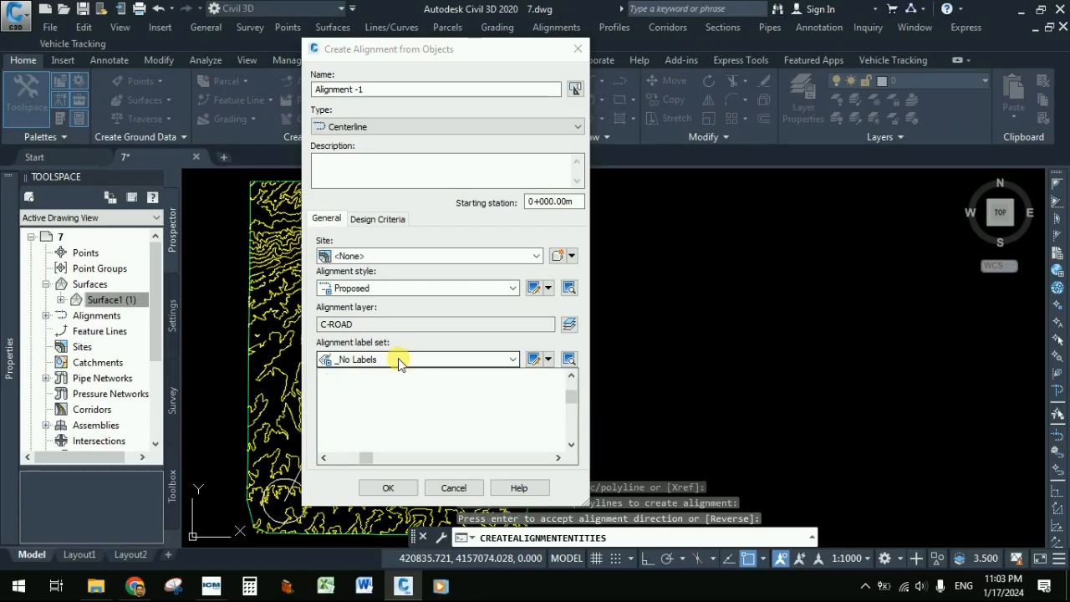
Choose All Labels as the alignment label set and open that set for editing.
{"action": "left_click", "coordinate": [399, 360]}
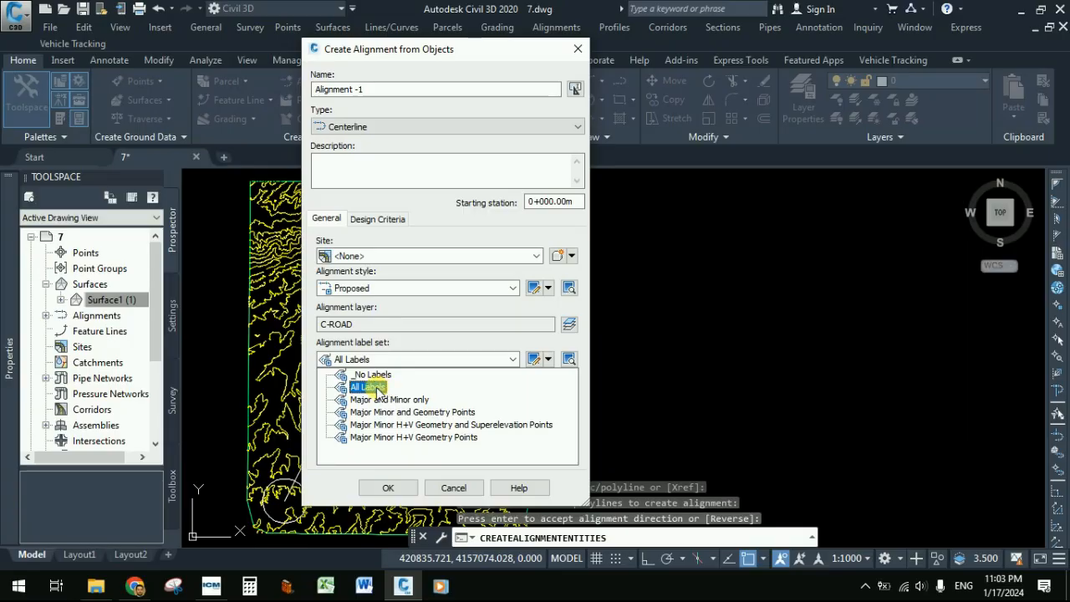
{"action": "left_click", "coordinate": [376, 389]}
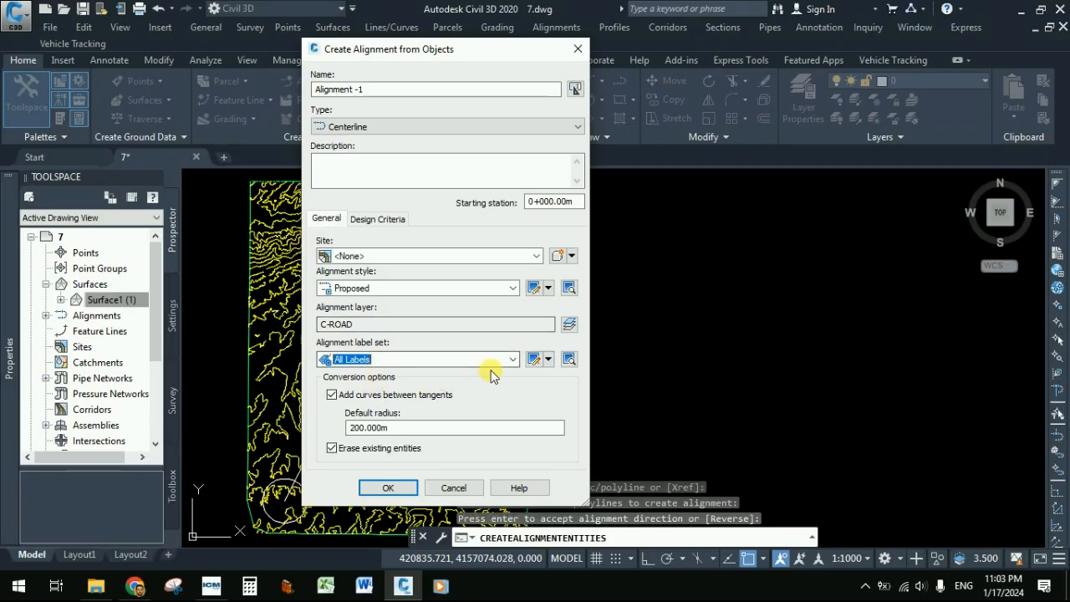
{"action": "left_click", "coordinate": [534, 360]}
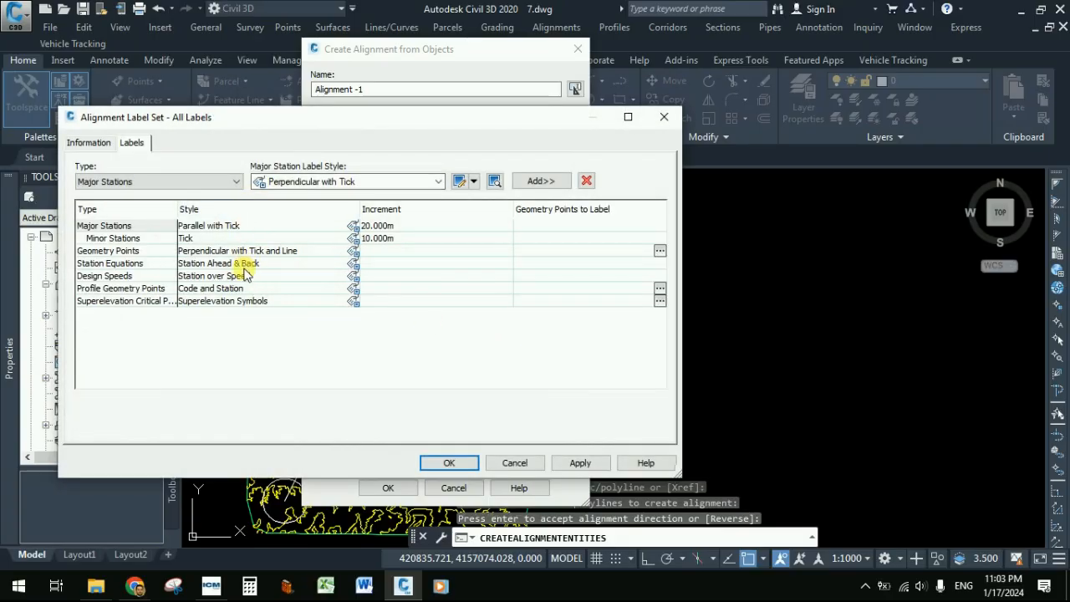
{"action": "left_click_drag", "start_coordinate": [343, 126], "coordinate": [383, 151]}
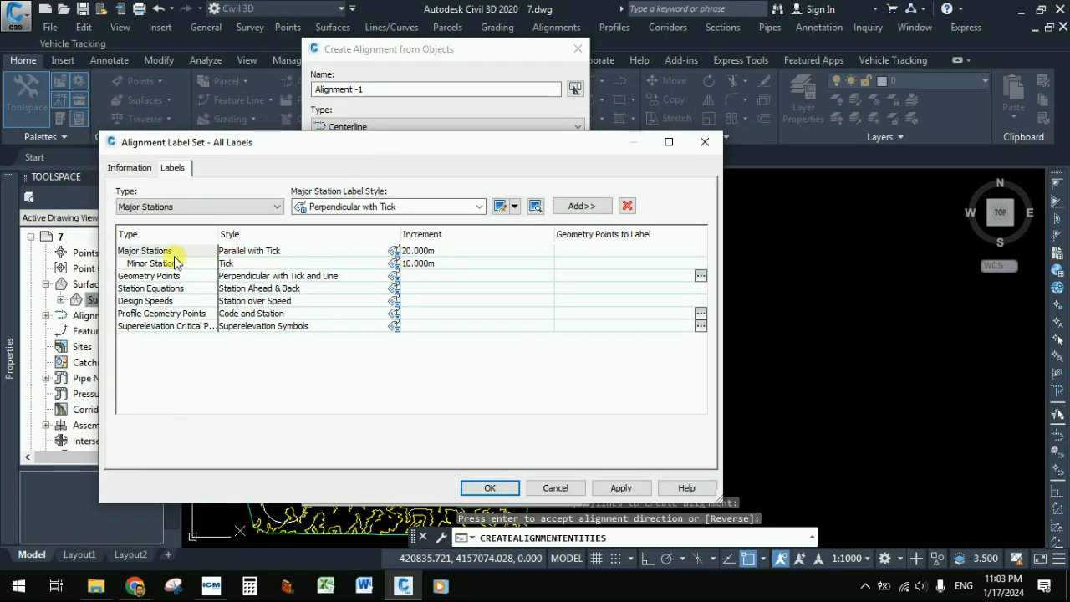
Set the label increments to 500 m for major stations and 100 m for minor stations.
{"action": "double_click", "coordinate": [423, 252]}
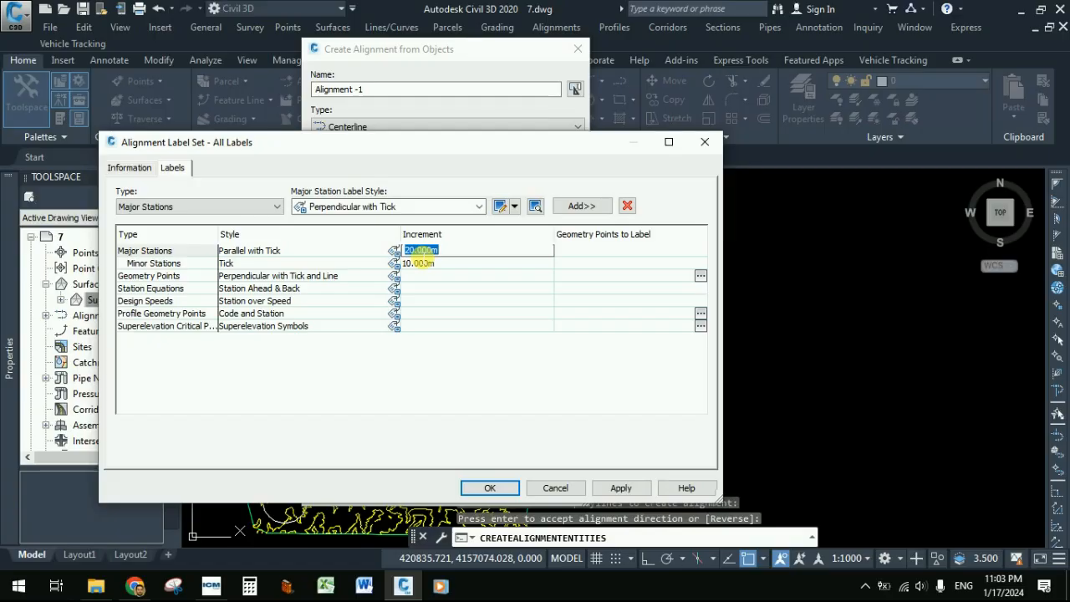
{"action": "type", "text": "500"}
{"action": "key", "text": "Return"}
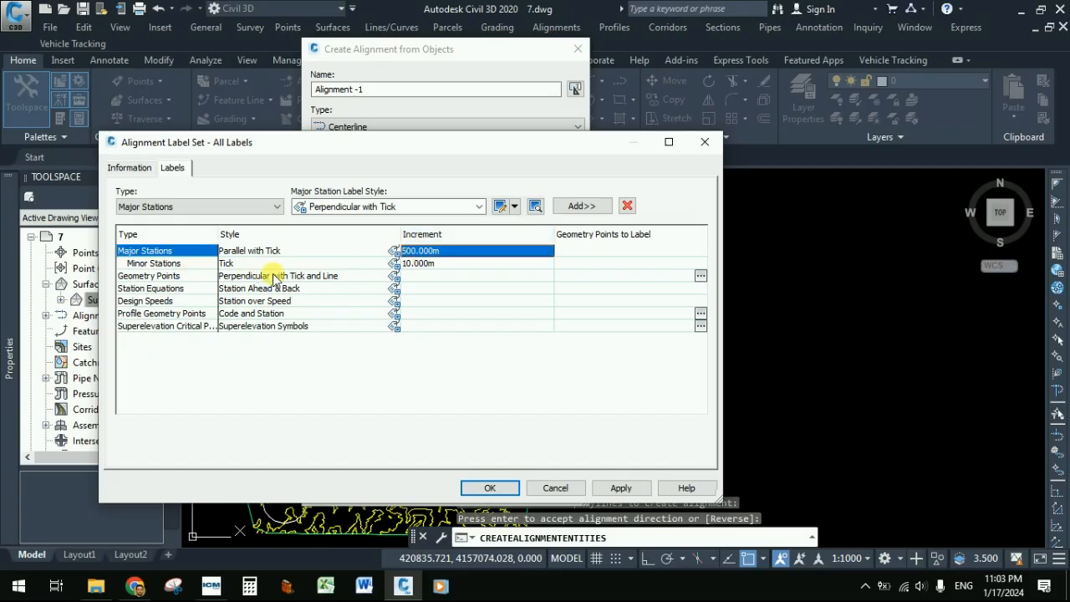
{"action": "double_click", "coordinate": [421, 263]}
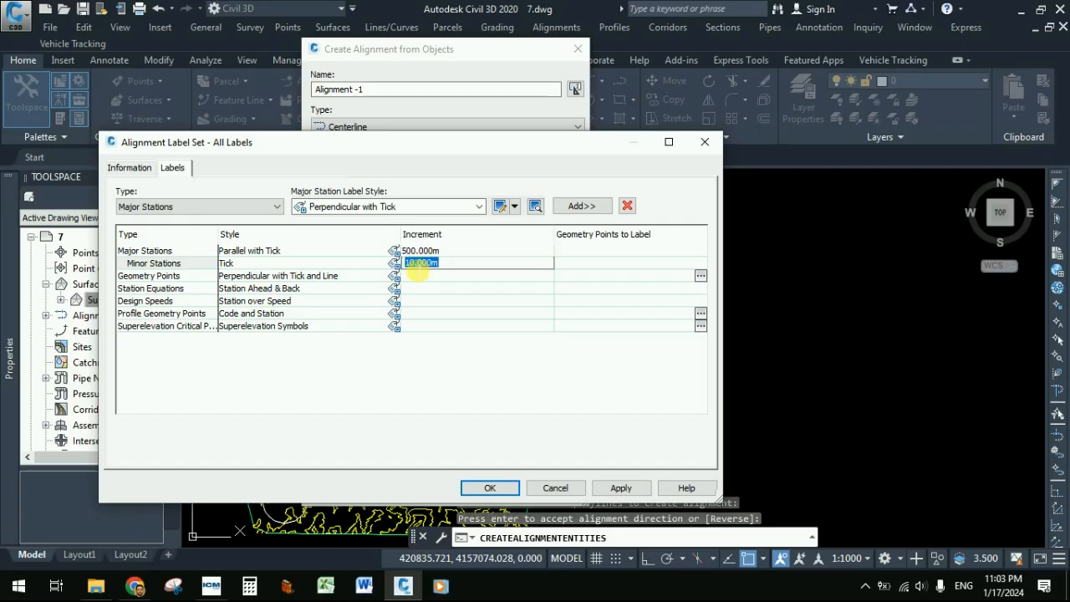
{"action": "type", "text": "100"}
{"action": "key", "text": "Return"}
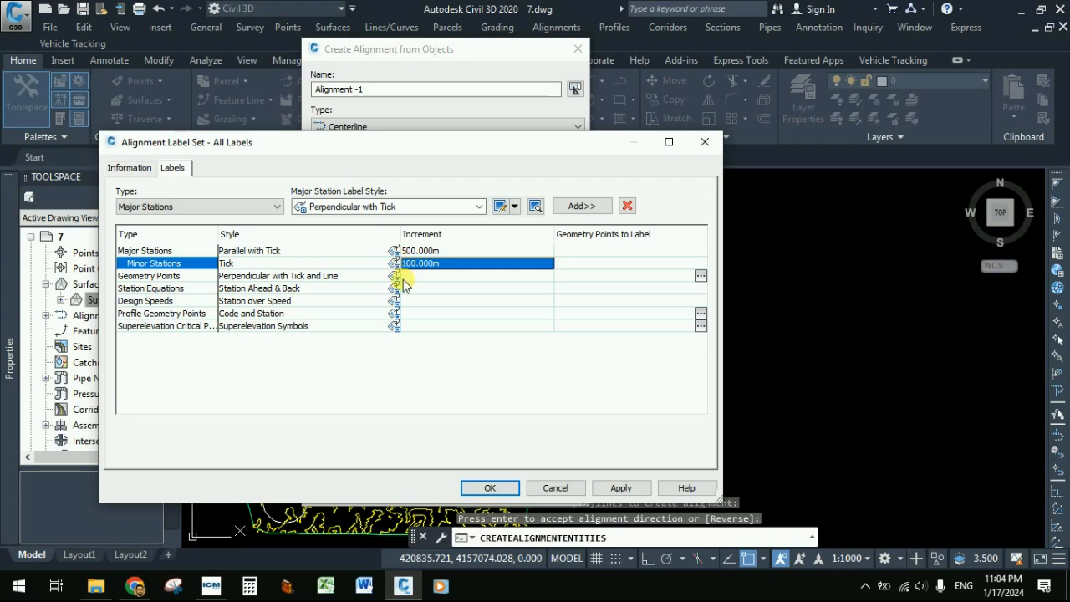
Remove the Station Equations, Profile Geometry Points and Superelevation Critical Points entries from the All Labels set.
{"action": "left_click", "coordinate": [206, 278]}
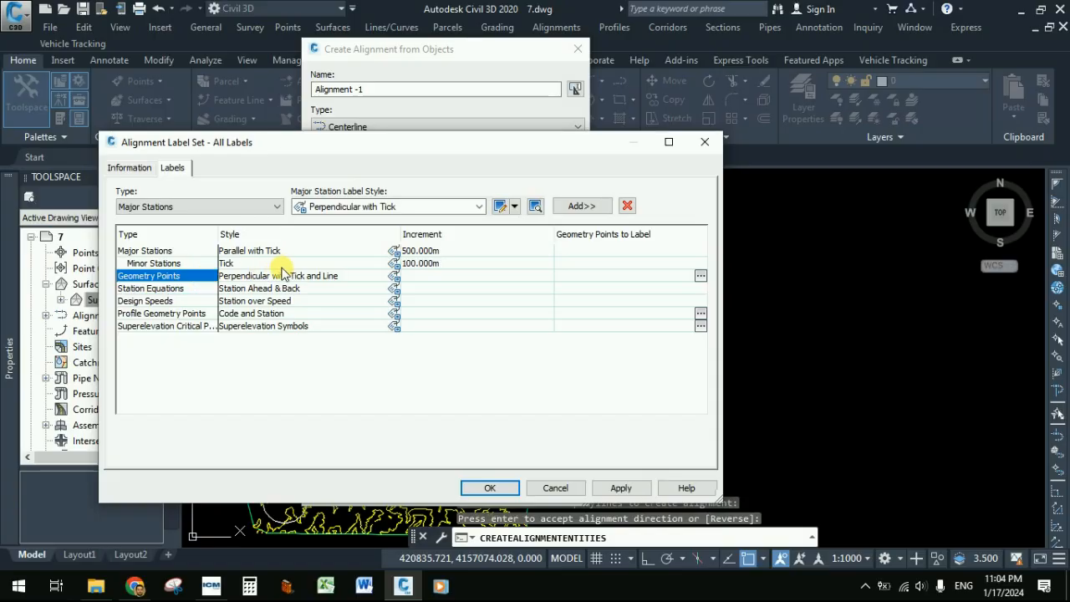
{"action": "left_click", "coordinate": [339, 290]}
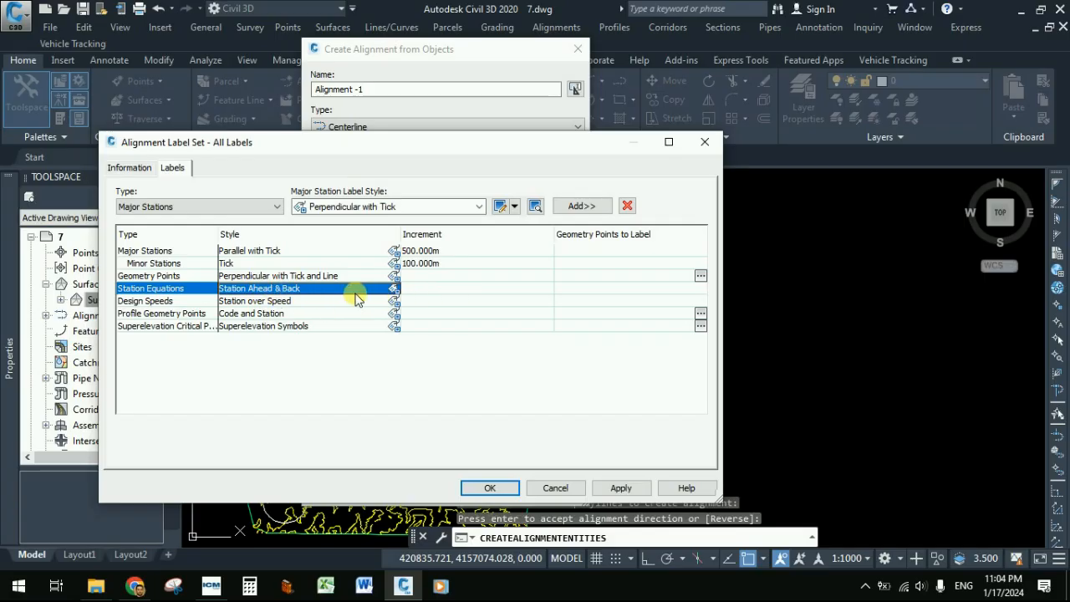
{"action": "left_click", "coordinate": [628, 206]}
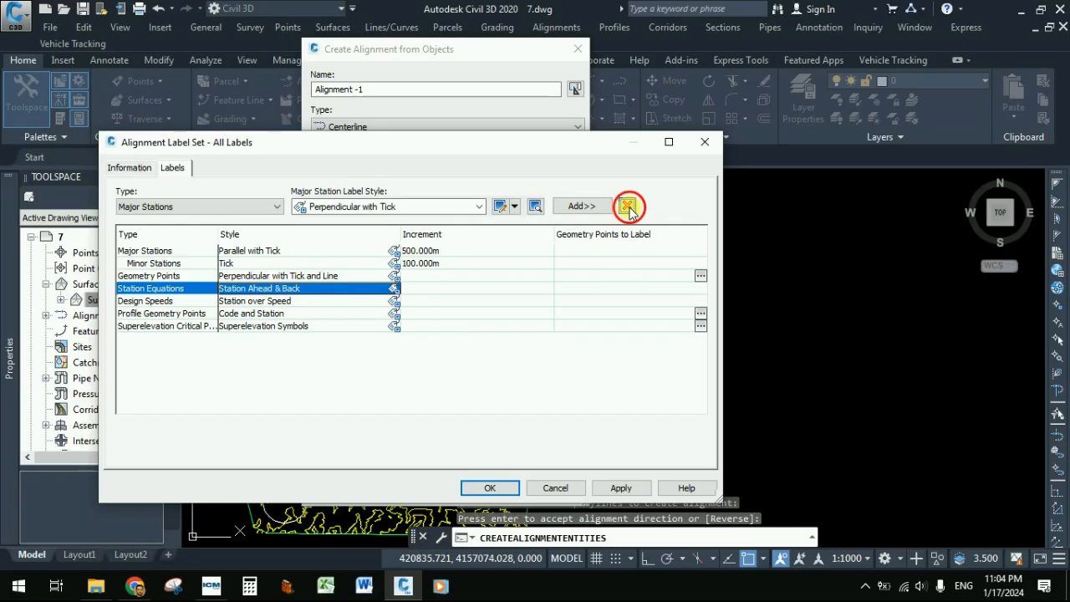
{"action": "left_click", "coordinate": [304, 288]}
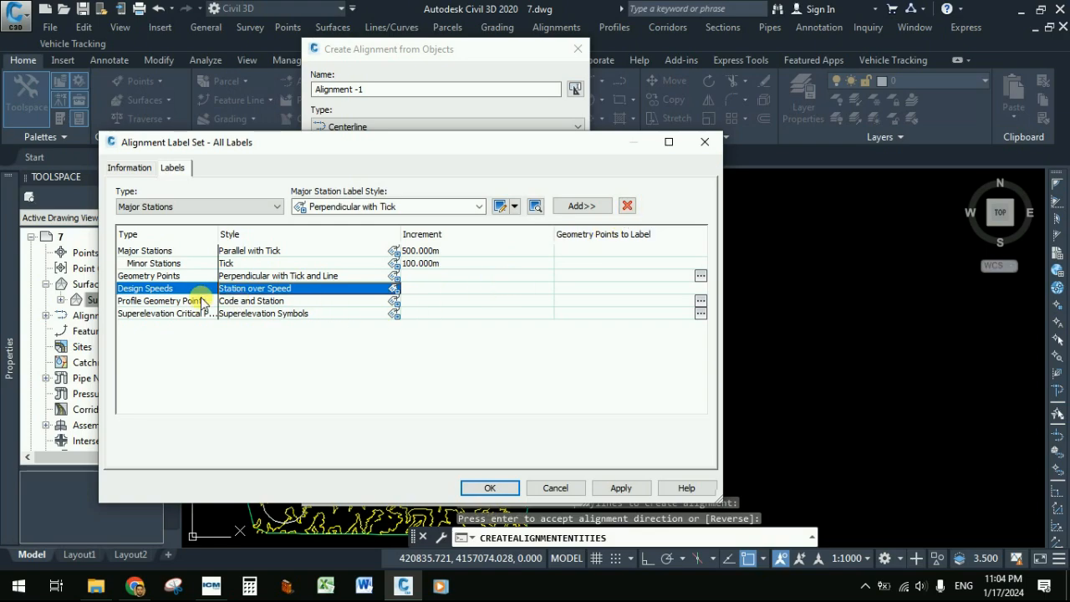
{"action": "left_click", "coordinate": [226, 303]}
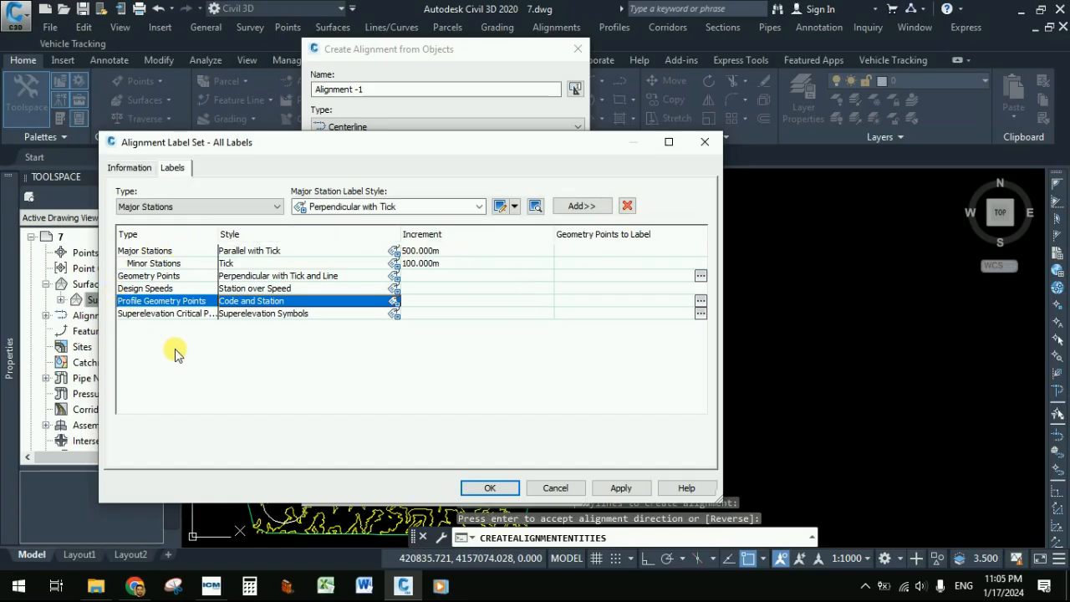
{"action": "left_click", "coordinate": [629, 207]}
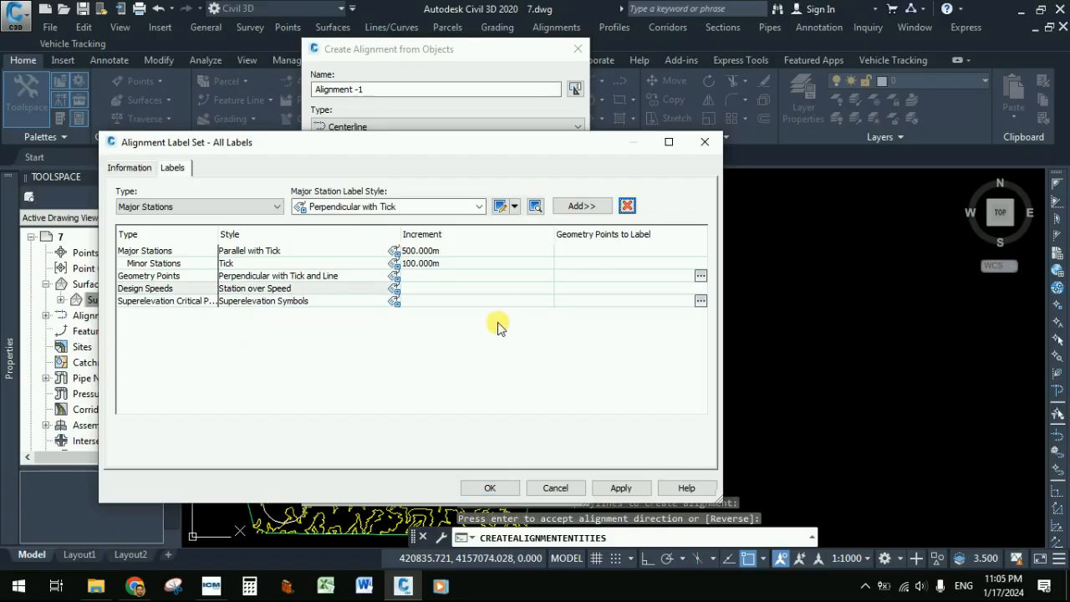
{"action": "left_click", "coordinate": [199, 303]}
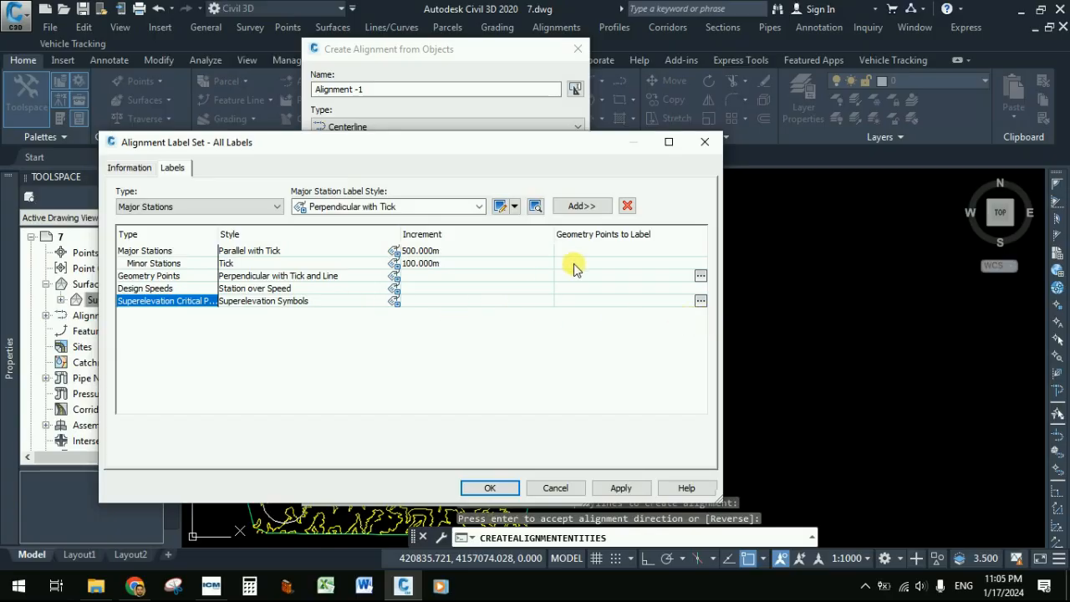
{"action": "left_click", "coordinate": [627, 205]}
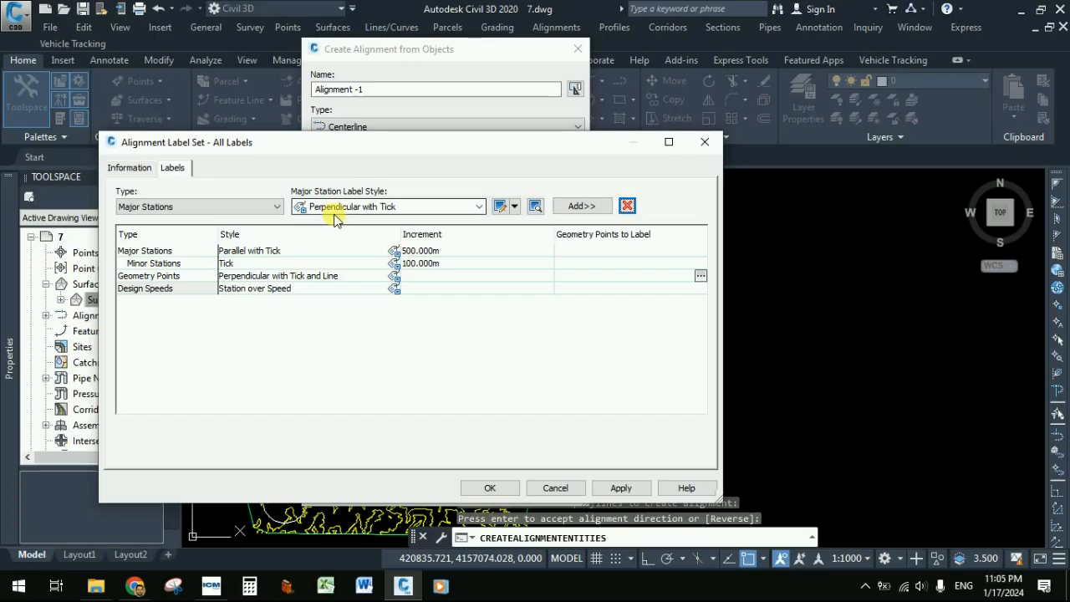
Edit the major stations' Parallel with Tick label style and set its Station text height to 5 mm.
{"action": "left_click", "coordinate": [172, 250]}
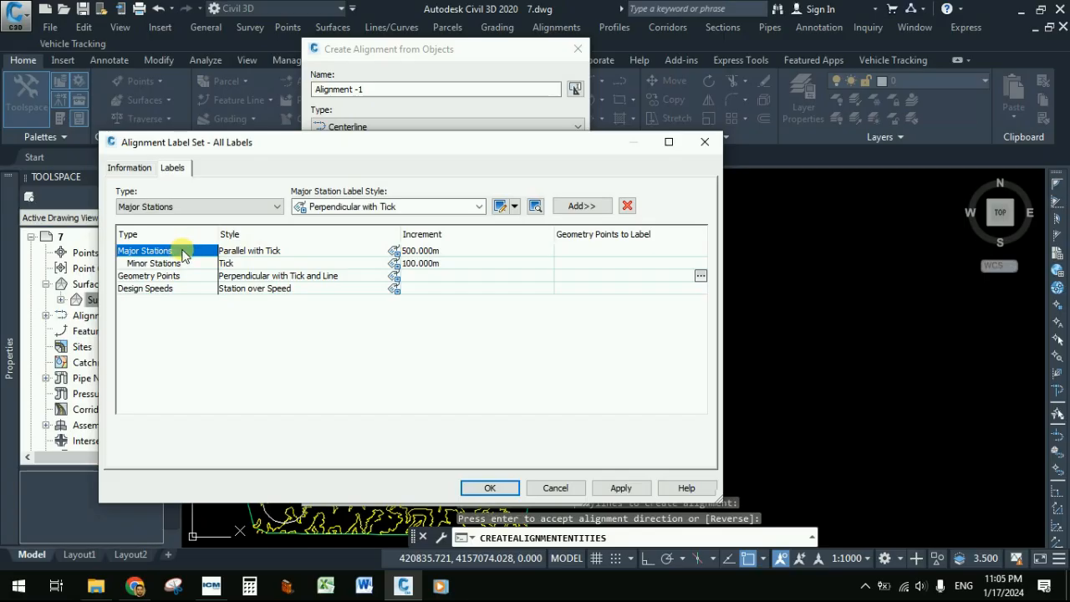
{"action": "left_click", "coordinate": [394, 251]}
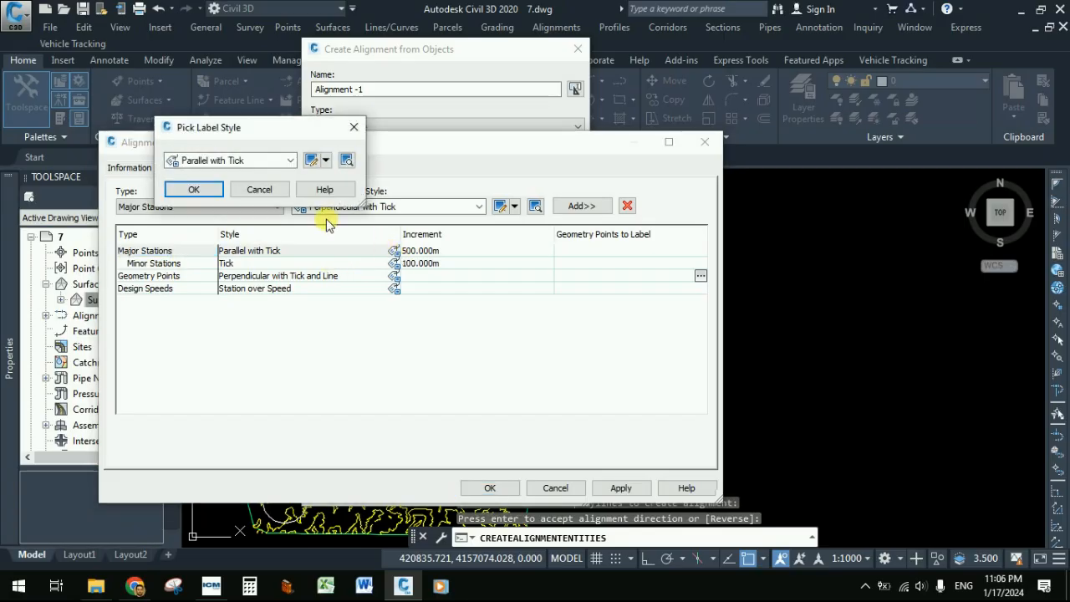
{"action": "left_click", "coordinate": [310, 162]}
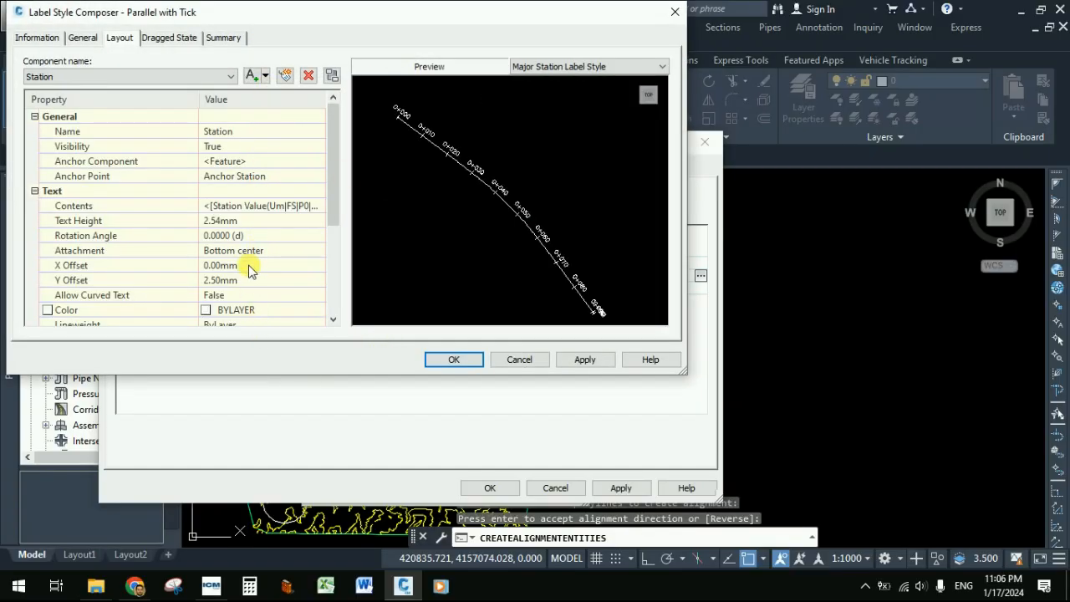
{"action": "left_click", "coordinate": [226, 221]}
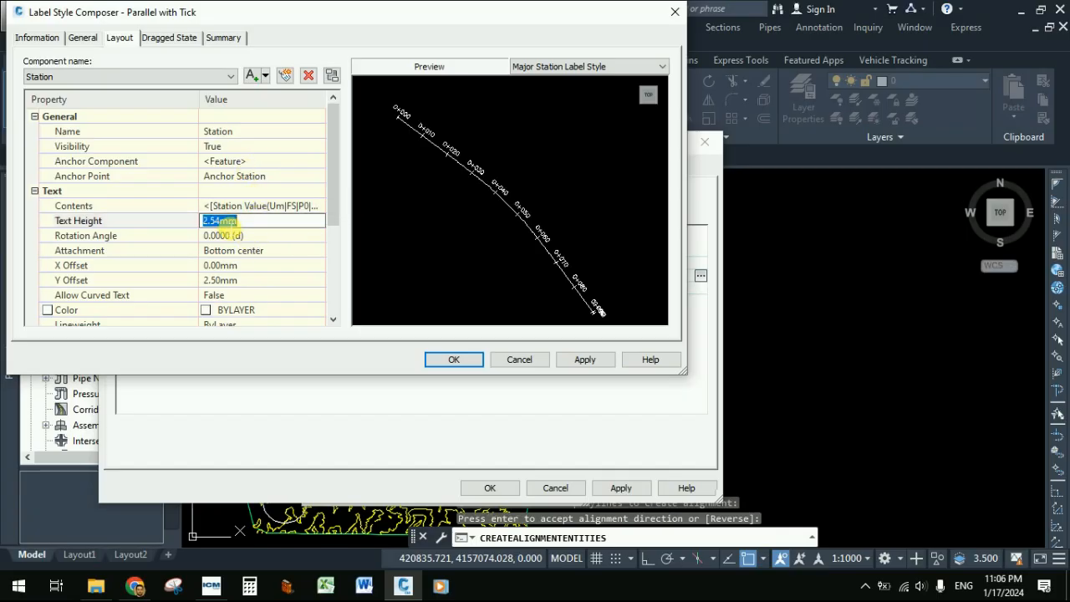
{"action": "type", "text": "5"}
{"action": "key", "text": "Return"}
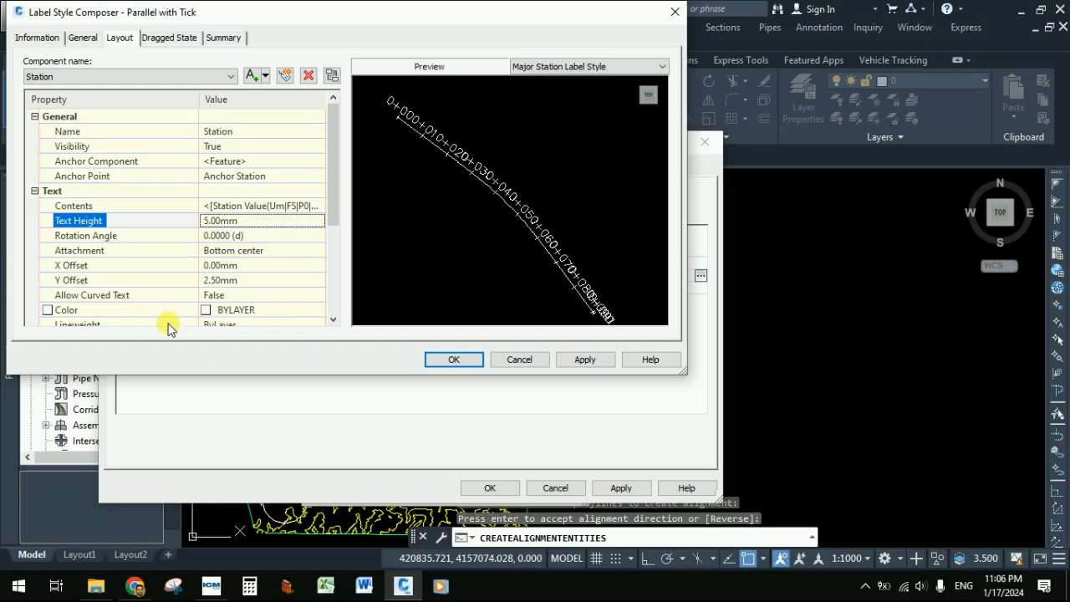
Set the Station text color to blue and accept the label style and label set changes.
{"action": "left_click", "coordinate": [209, 311]}
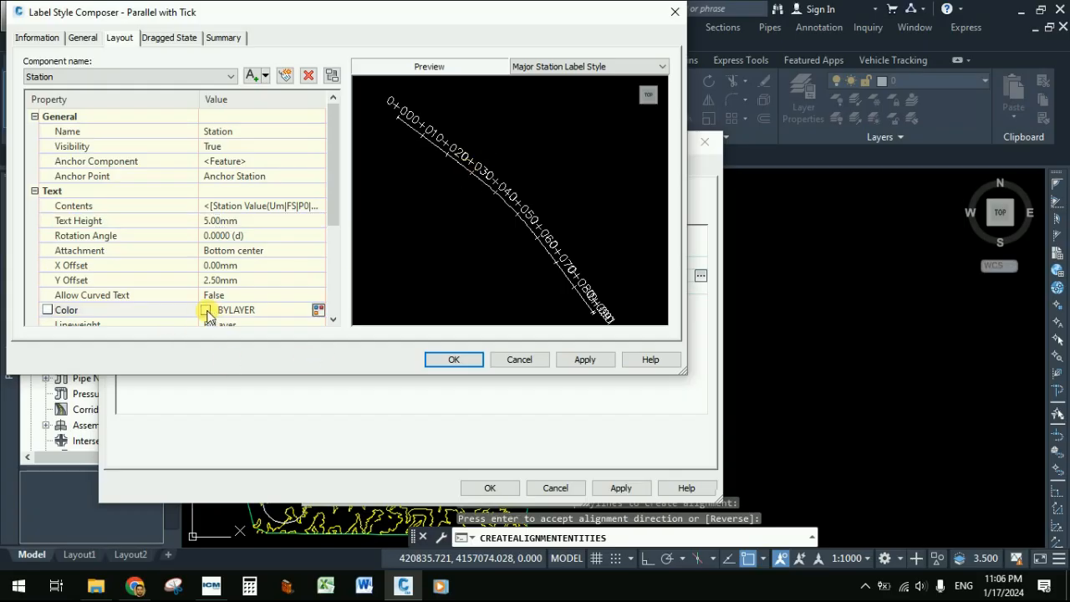
{"action": "left_click", "coordinate": [319, 311]}
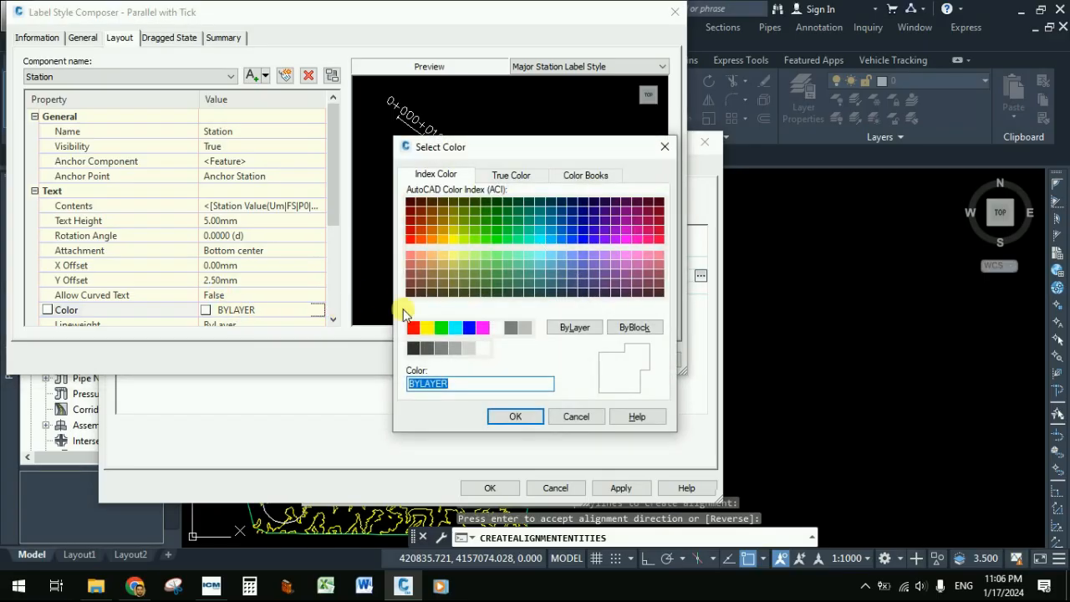
{"action": "left_click", "coordinate": [469, 327]}
{"action": "left_click", "coordinate": [515, 417]}
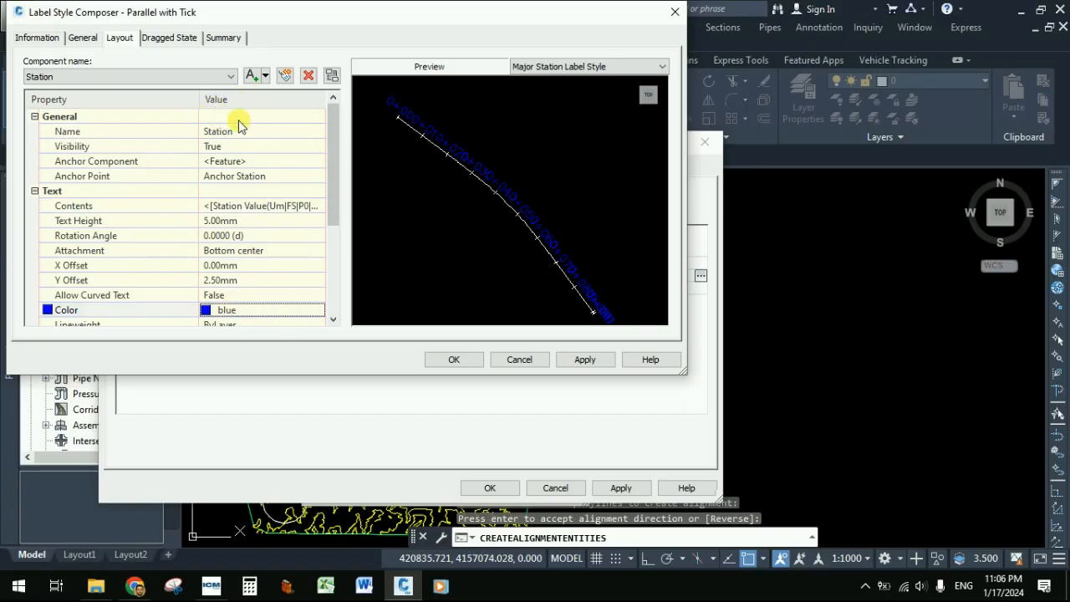
{"action": "left_click", "coordinate": [454, 360]}
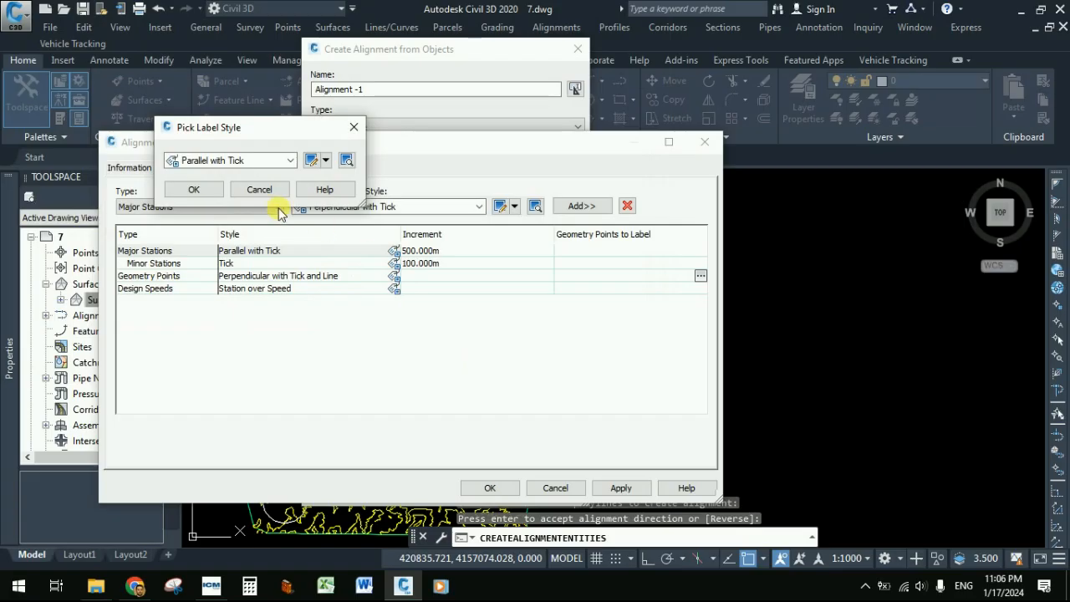
{"action": "left_click", "coordinate": [201, 189]}
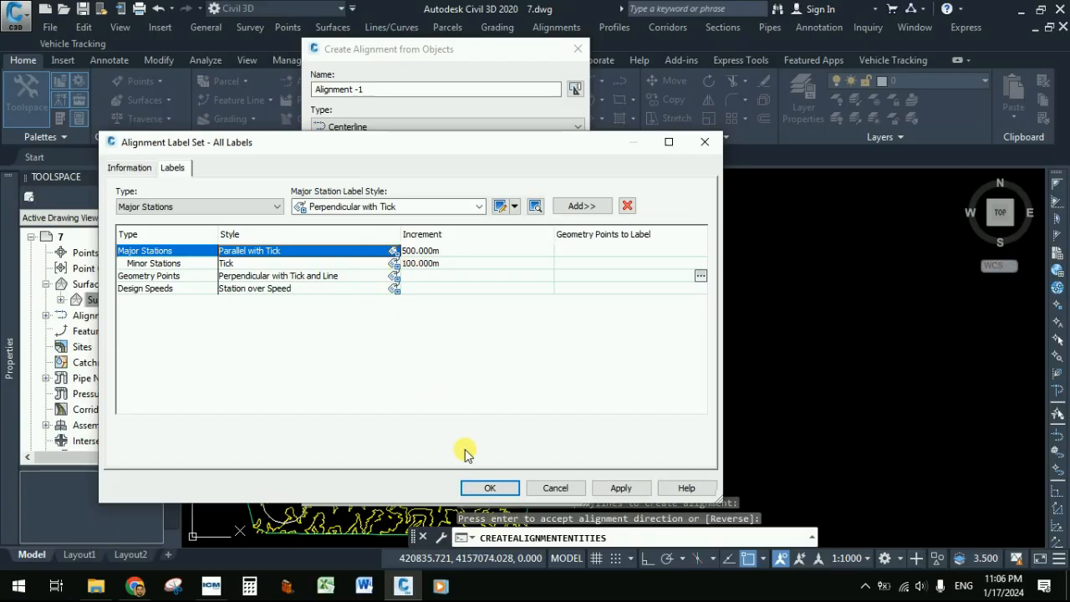
{"action": "left_click", "coordinate": [490, 487]}
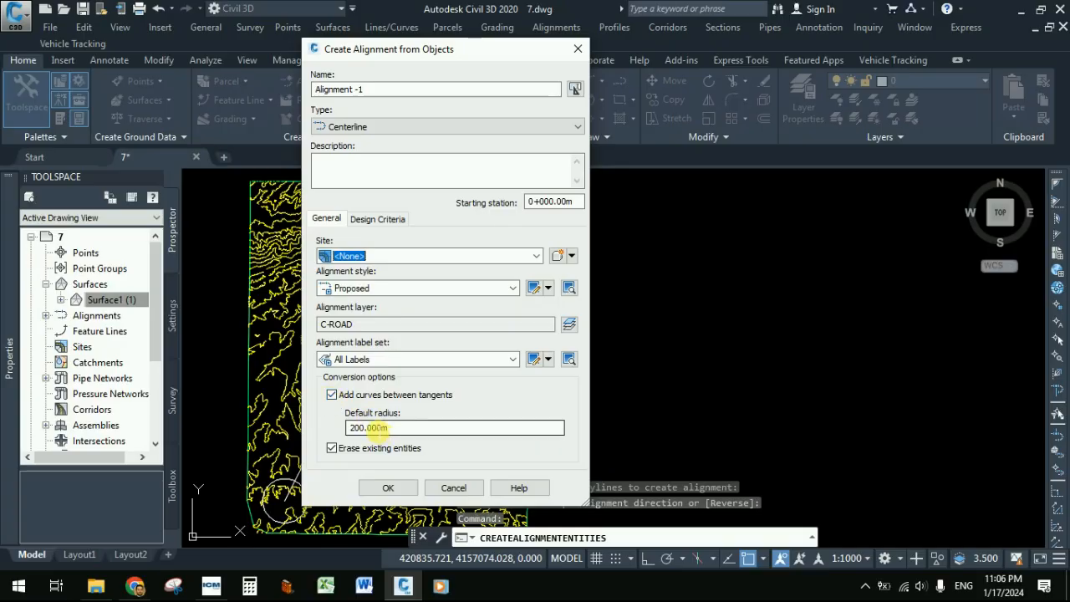
Review the conversion options for curves between tangents, default radius and erasing existing entities, leaving them as set.
{"action": "left_click_drag", "start_coordinate": [351, 427], "coordinate": [392, 430]}
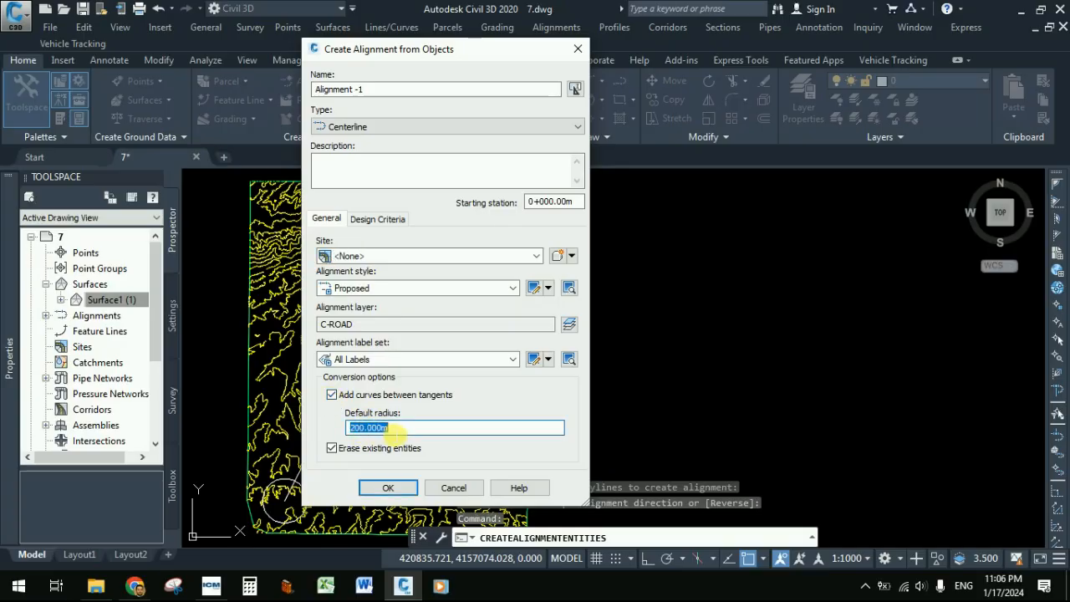
{"action": "left_click", "coordinate": [392, 431]}
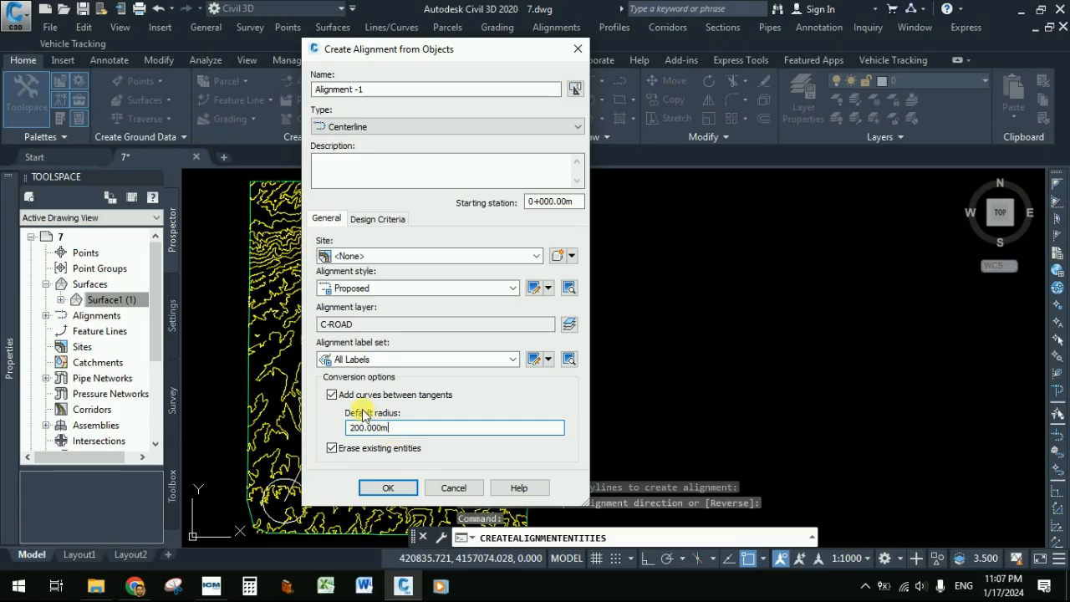
{"action": "left_click", "coordinate": [332, 396]}
{"action": "left_click", "coordinate": [332, 396]}
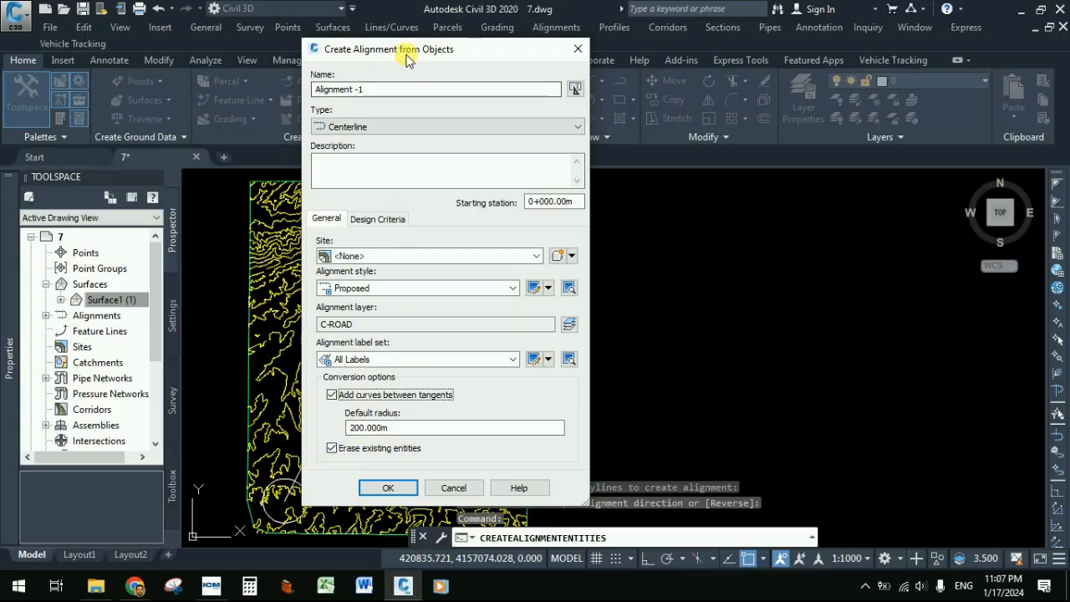
{"action": "left_click_drag", "start_coordinate": [407, 57], "coordinate": [642, 50]}
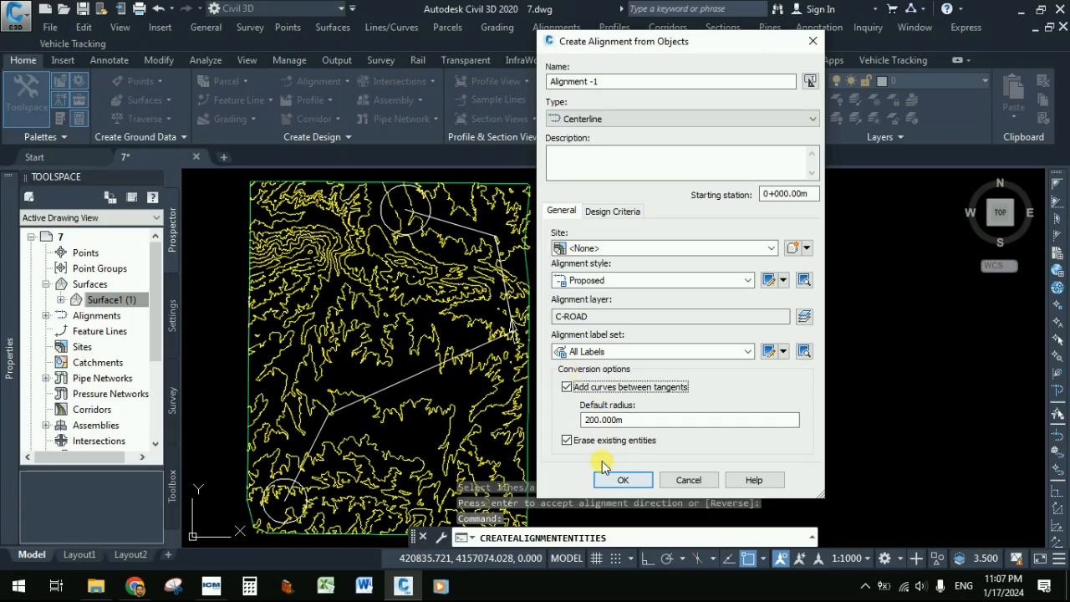
{"action": "left_click", "coordinate": [567, 440]}
{"action": "left_click", "coordinate": [567, 441]}
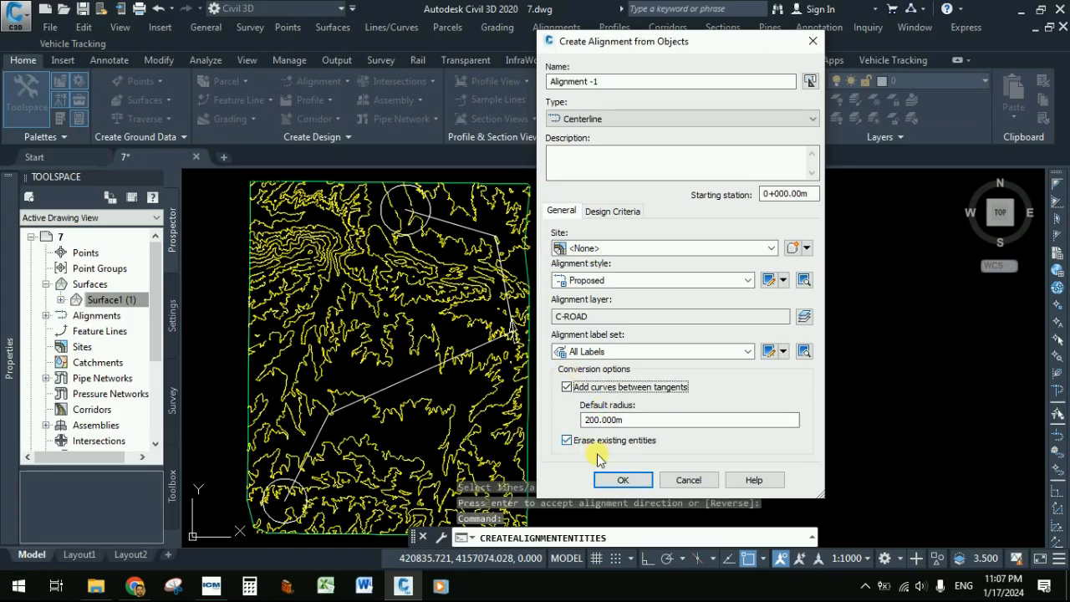
Enable criteria-based design for the alignment, keeping the starting design speed at 100 km/h.
{"action": "left_click", "coordinate": [617, 213]}
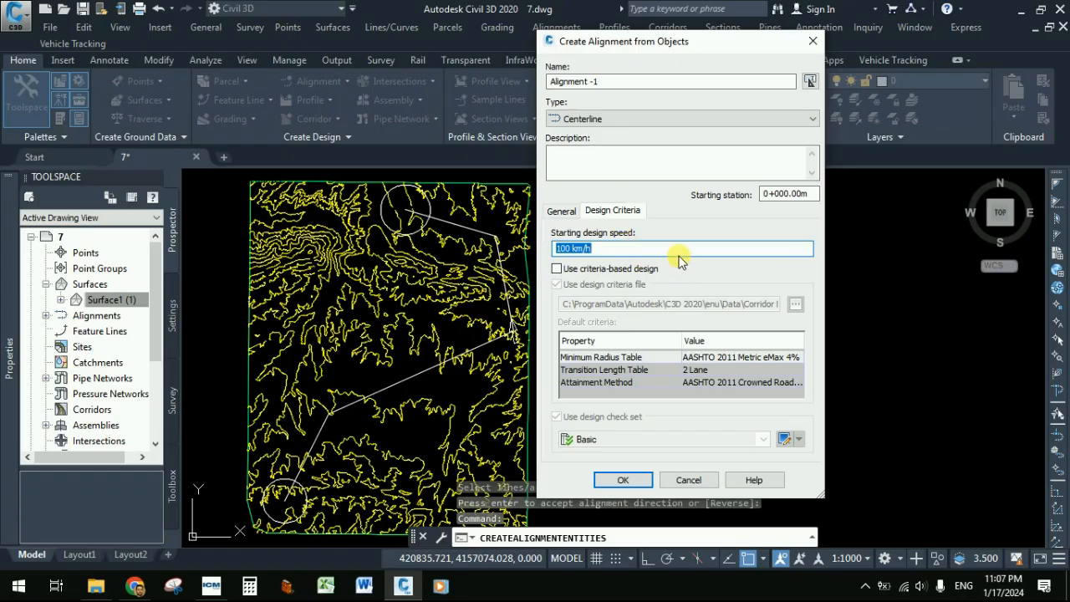
{"action": "double_click", "coordinate": [584, 250]}
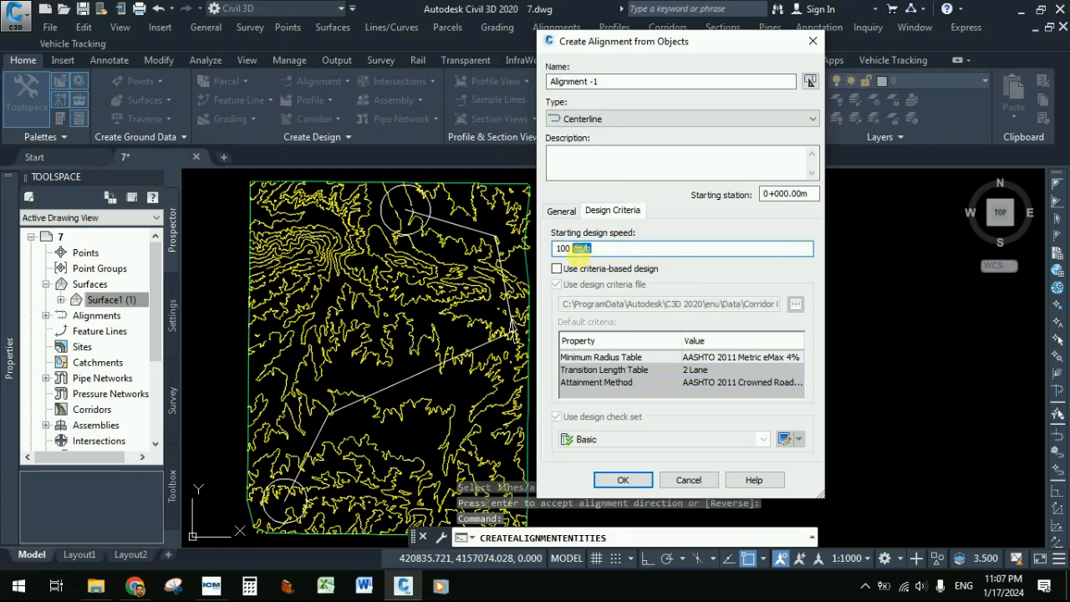
{"action": "left_click_drag", "start_coordinate": [583, 249], "coordinate": [555, 255]}
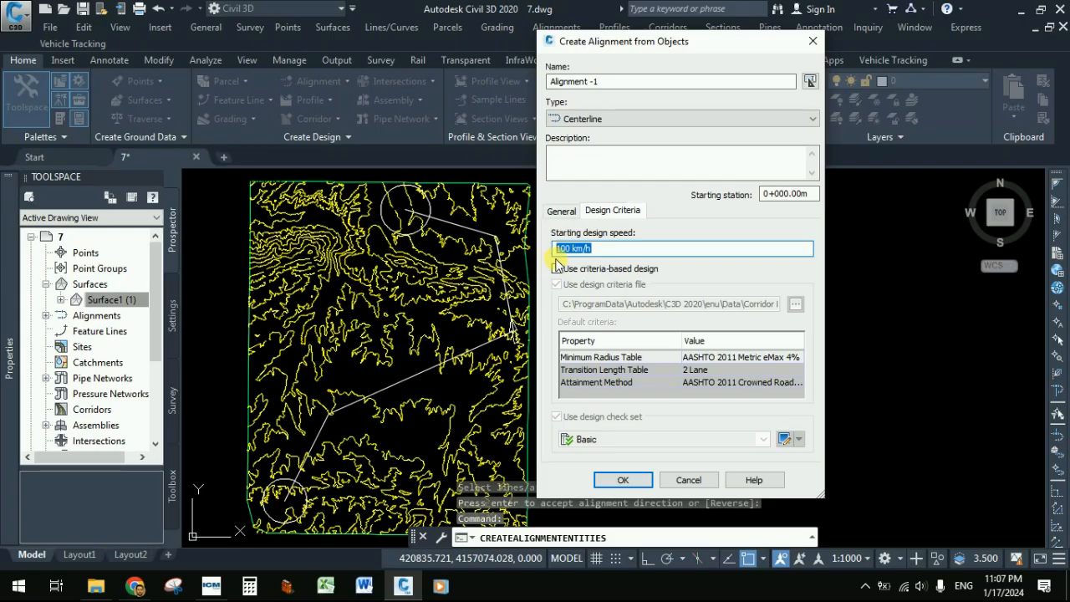
{"action": "left_click", "coordinate": [557, 269]}
{"action": "left_click", "coordinate": [557, 268]}
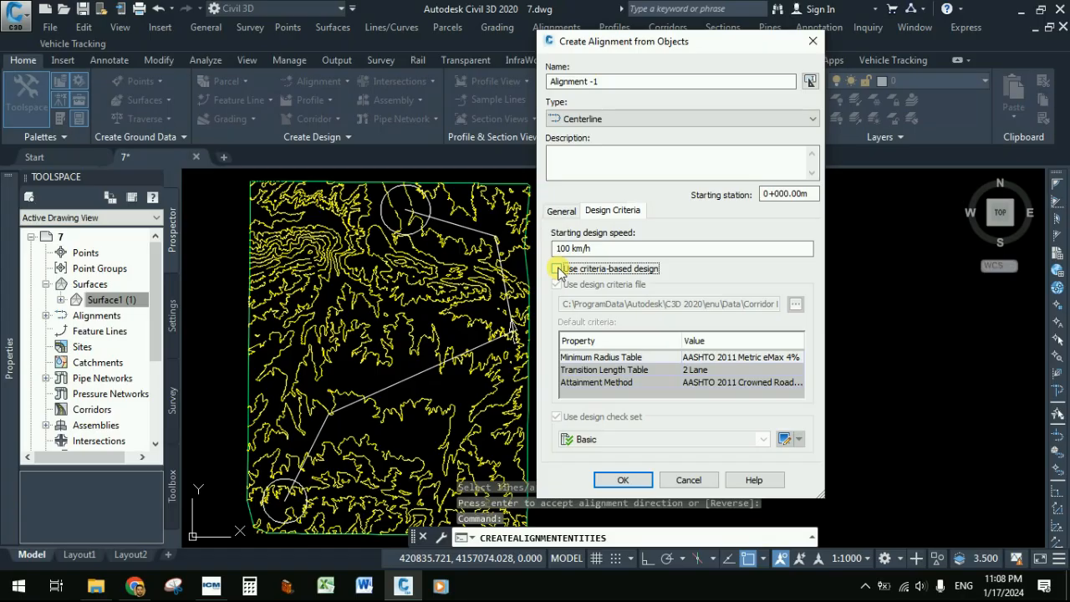
{"action": "left_click", "coordinate": [558, 269]}
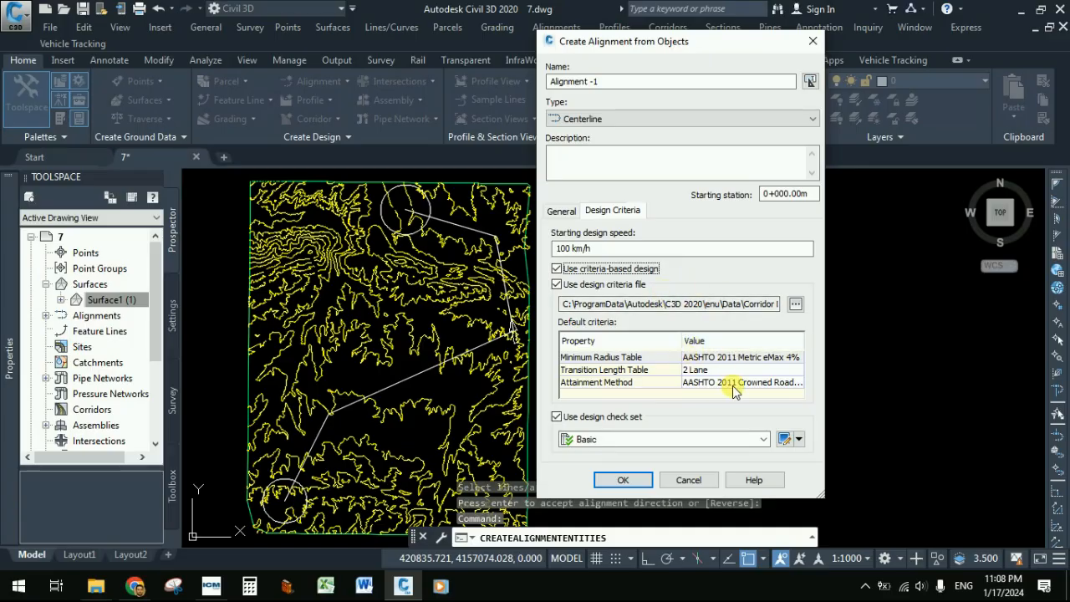
Examine the available transition length tables and minimum radius tables in the default criteria.
{"action": "left_click", "coordinate": [724, 372]}
{"action": "left_click", "coordinate": [724, 372]}
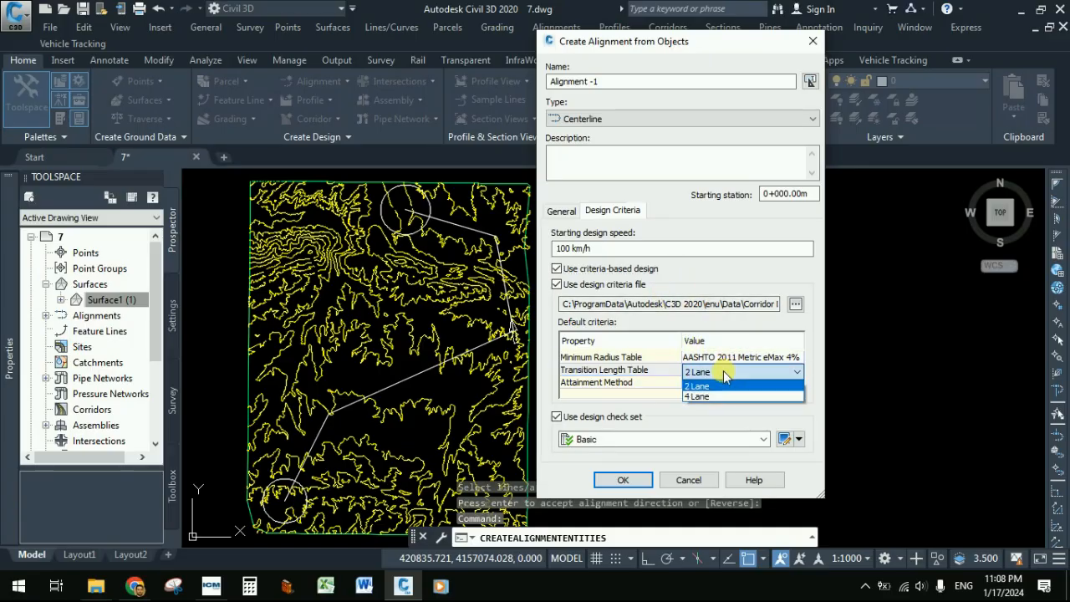
{"action": "left_click", "coordinate": [735, 359]}
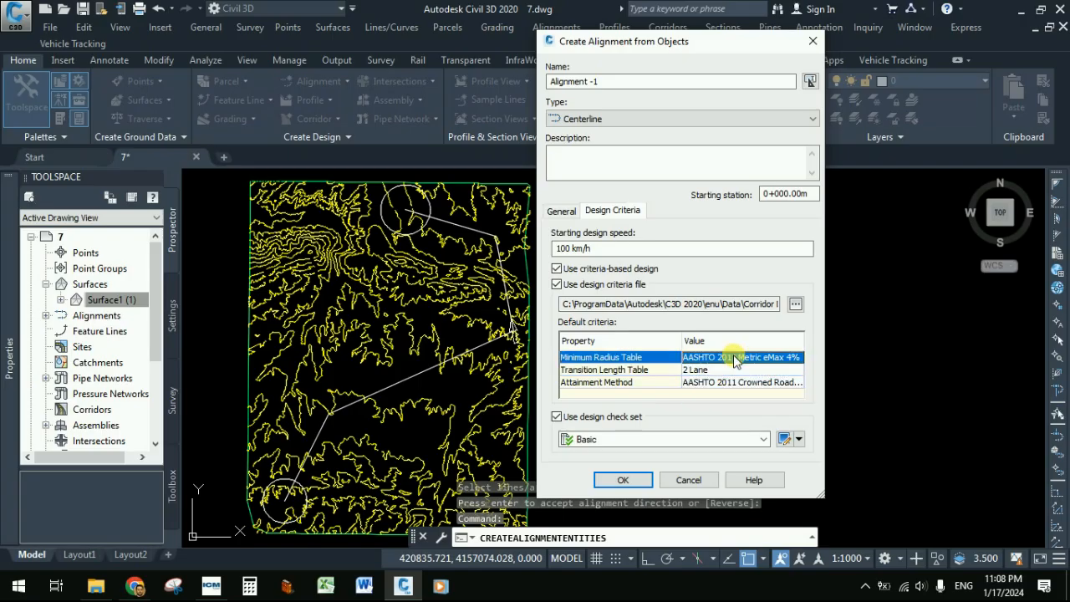
{"action": "left_click", "coordinate": [763, 359]}
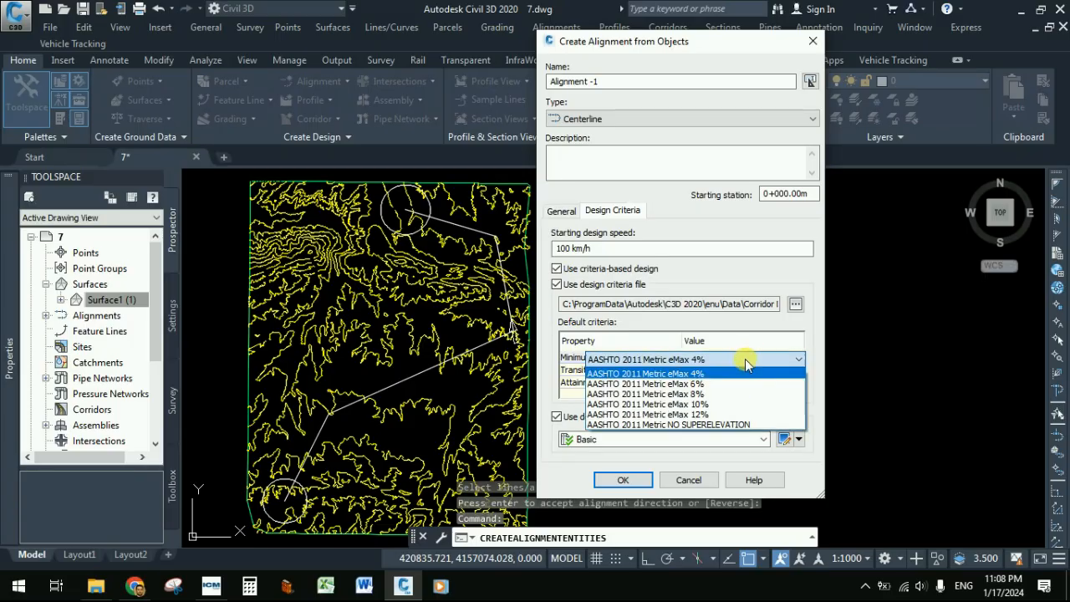
{"action": "left_click", "coordinate": [741, 328]}
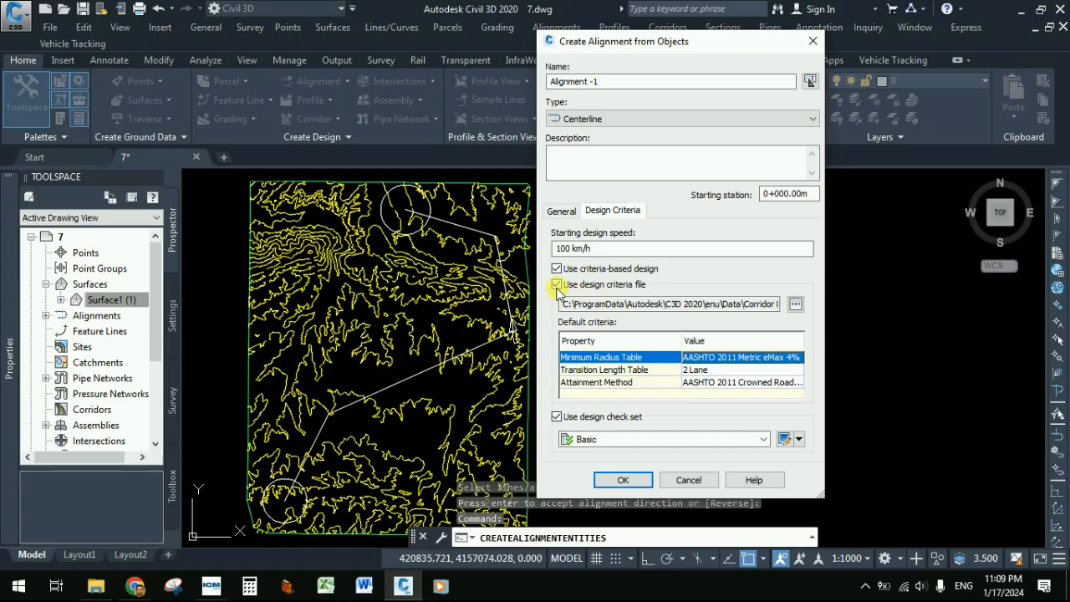
Turn off the design criteria file and create a new alignment design check set named Check Set 1.
{"action": "left_click", "coordinate": [557, 285]}
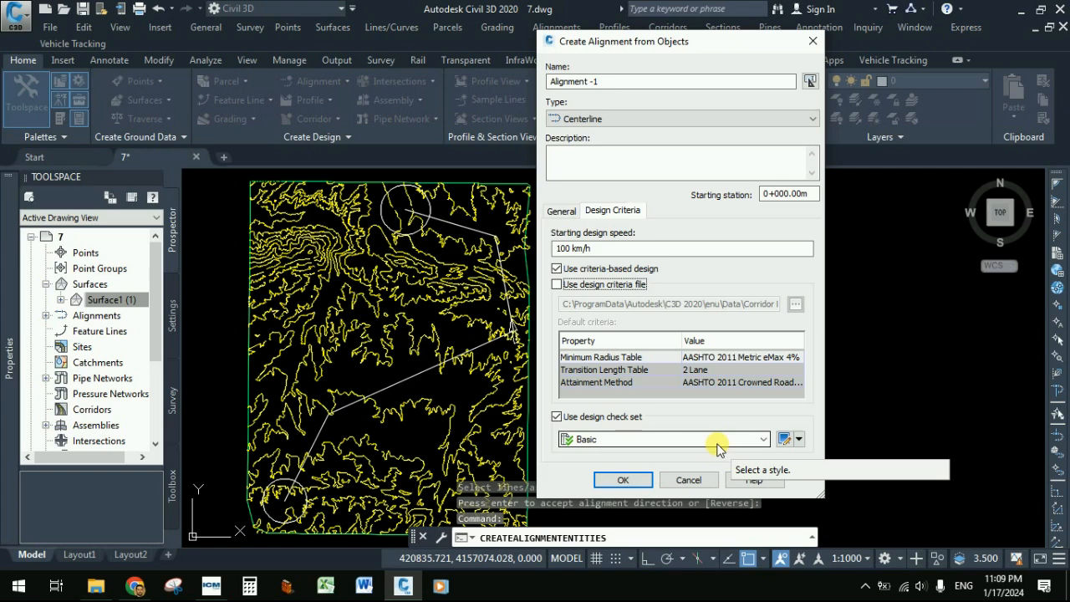
{"action": "left_click", "coordinate": [797, 441]}
{"action": "left_click", "coordinate": [816, 456]}
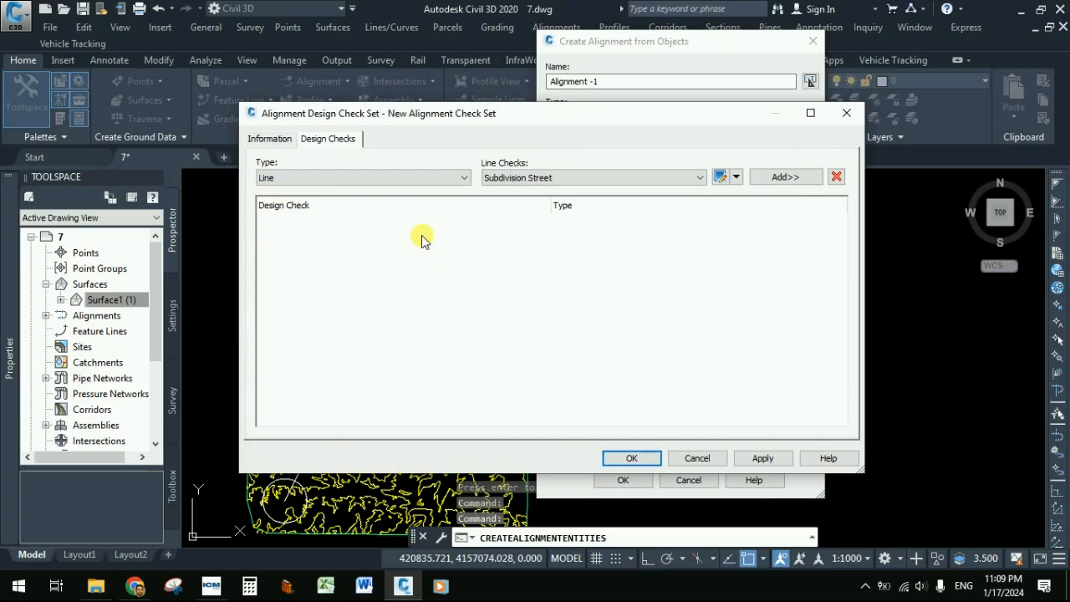
{"action": "left_click", "coordinate": [275, 138]}
{"action": "left_click_drag", "start_coordinate": [385, 178], "coordinate": [254, 182]}
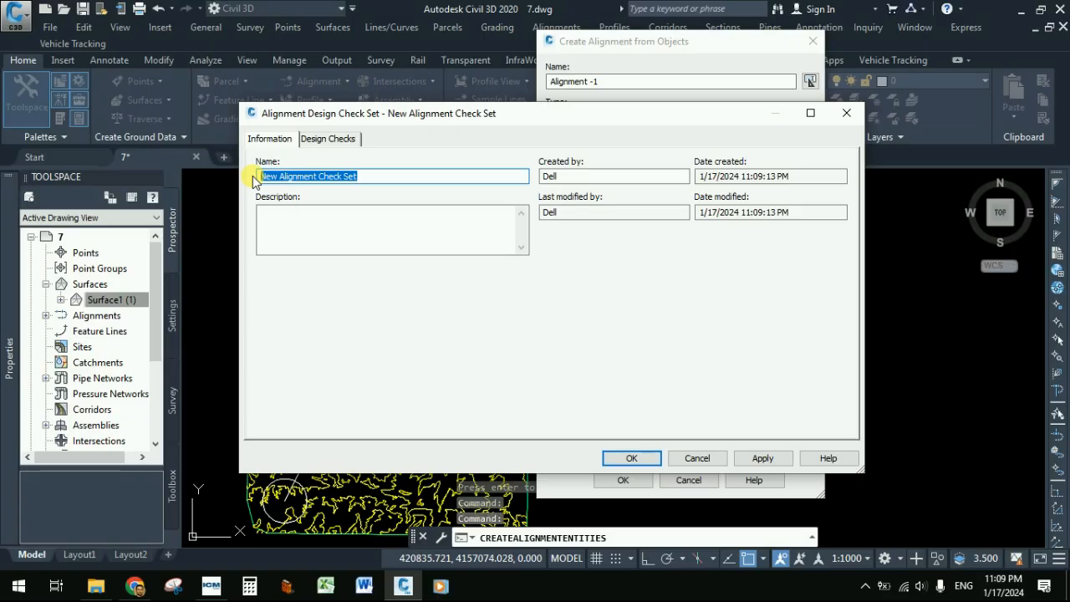
{"action": "left_click", "coordinate": [255, 179]}
{"action": "key", "text": "Delete"}
{"action": "key", "text": "Delete"}
{"action": "key", "text": "Delete"}
{"action": "key", "text": "Delete"}
{"action": "key", "text": "Delete"}
{"action": "key", "text": "Delete"}
{"action": "key", "text": "Delete"}
{"action": "key", "text": "Delete"}
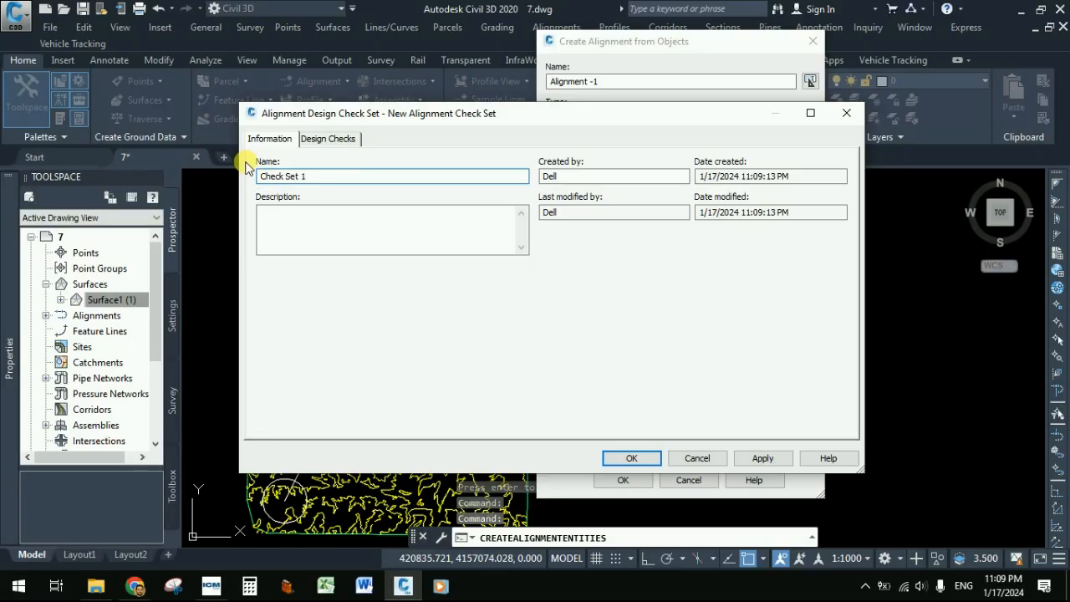
Set the design check type to Curve and create a new curve check named Minimum Radius.
{"action": "left_click", "coordinate": [322, 140]}
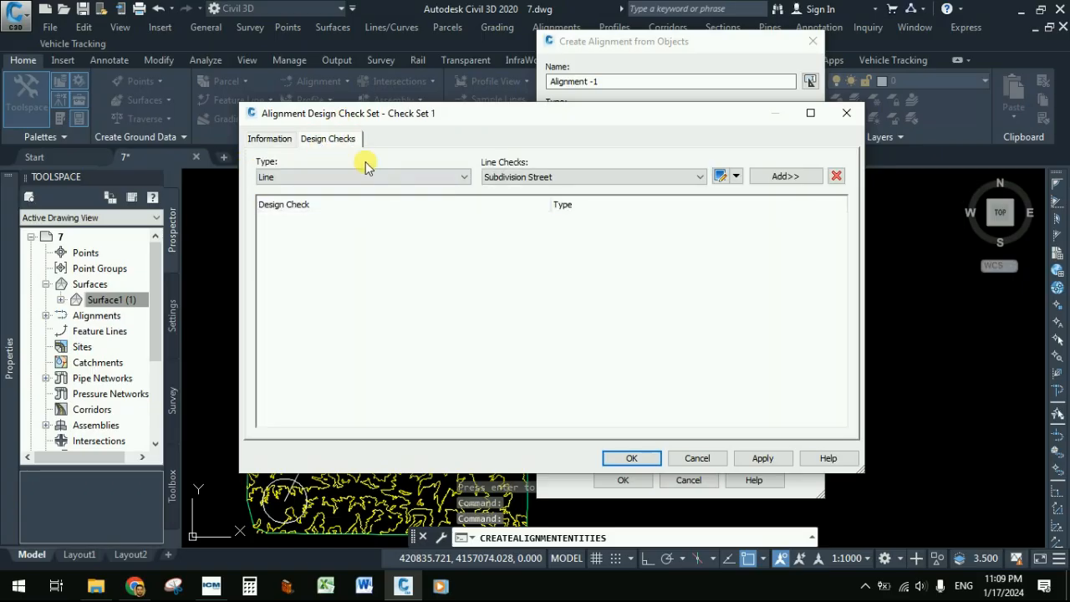
{"action": "left_click", "coordinate": [382, 176]}
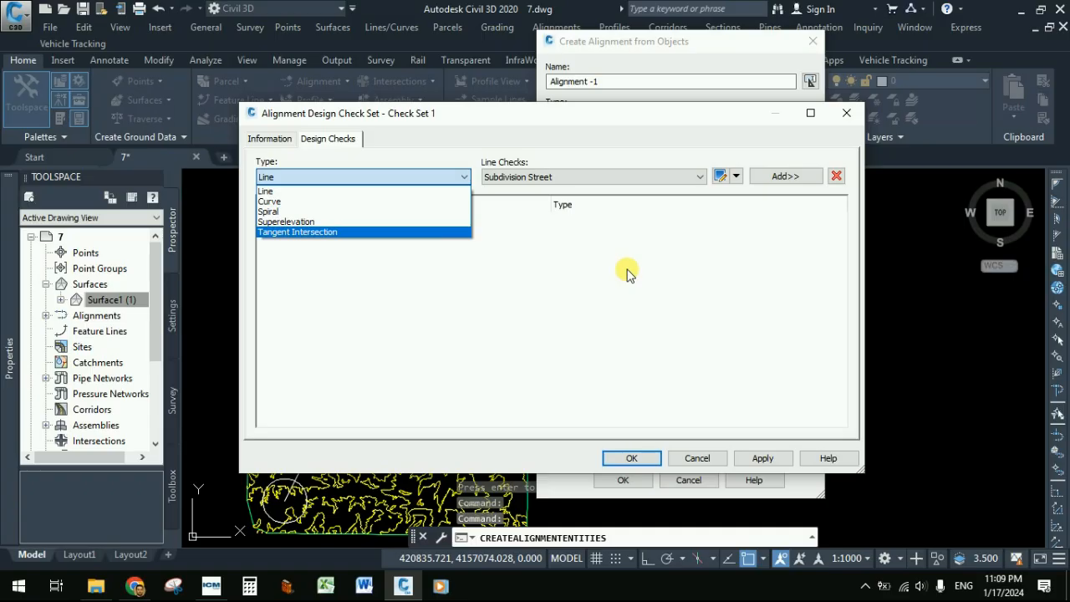
{"action": "left_click", "coordinate": [418, 201]}
{"action": "left_click", "coordinate": [597, 180]}
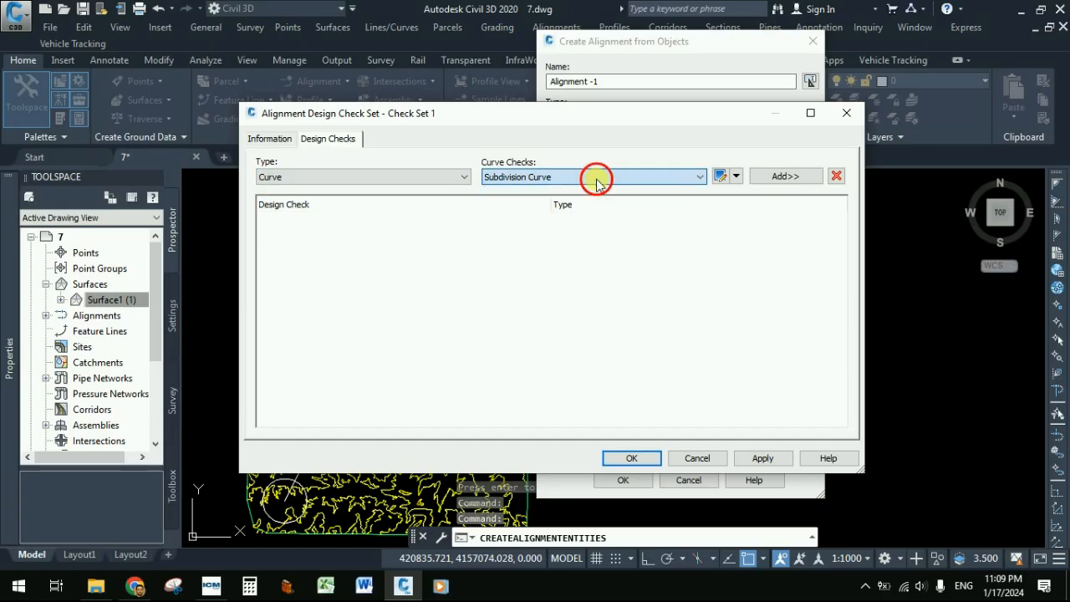
{"action": "left_click", "coordinate": [425, 182]}
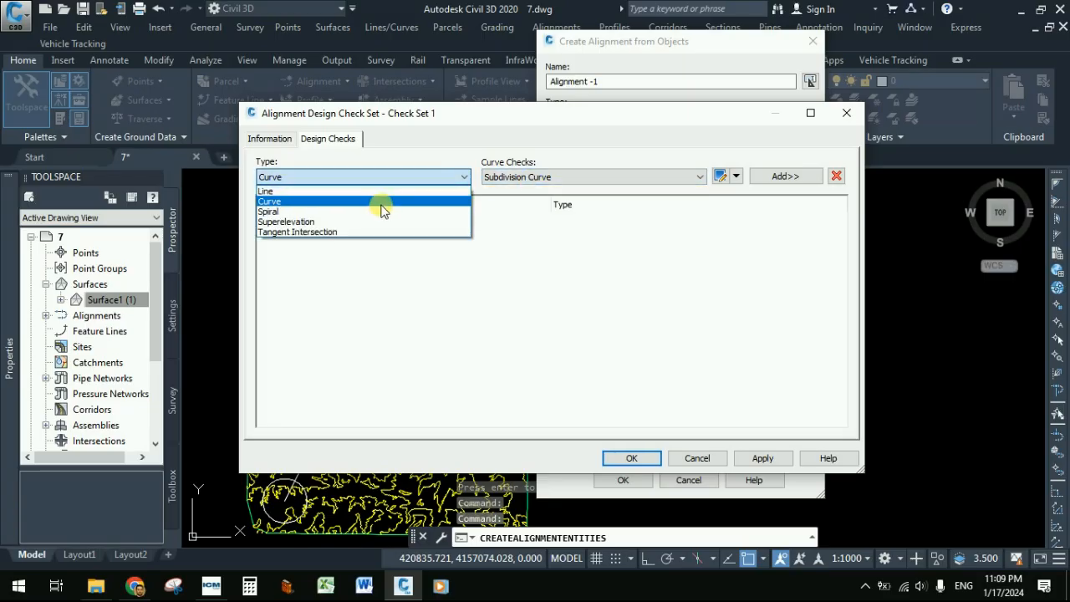
{"action": "left_click", "coordinate": [380, 204]}
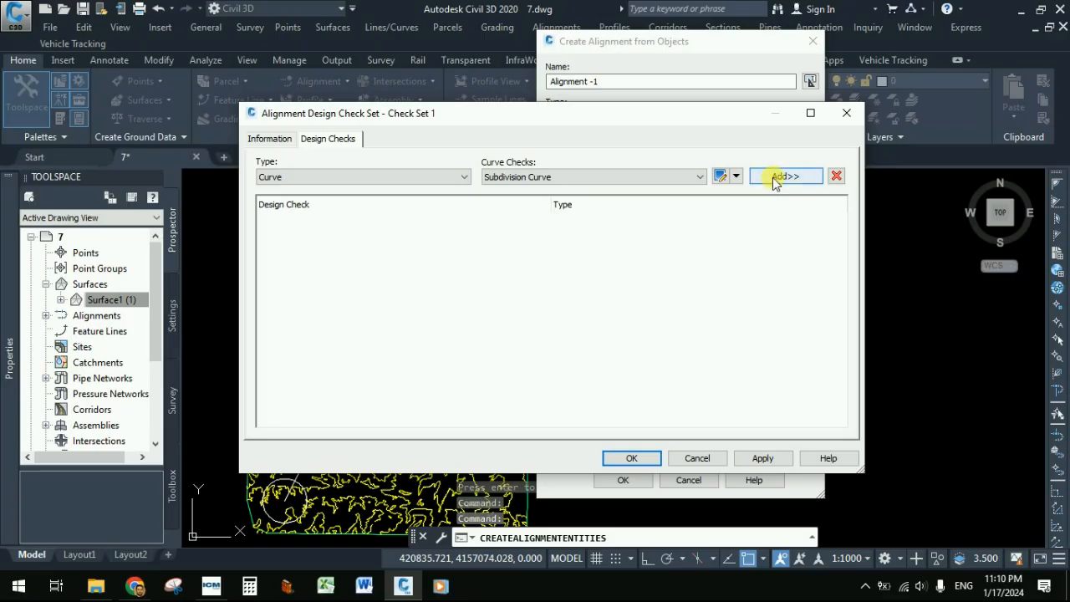
{"action": "left_click", "coordinate": [736, 177]}
{"action": "left_click", "coordinate": [757, 197]}
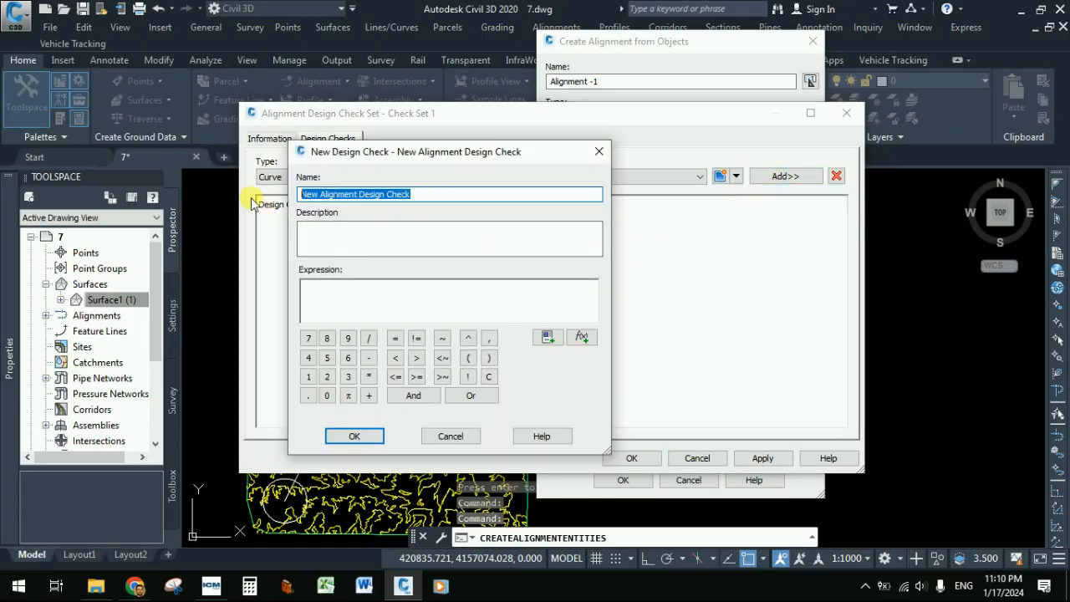
{"action": "type", "text": "MI"}
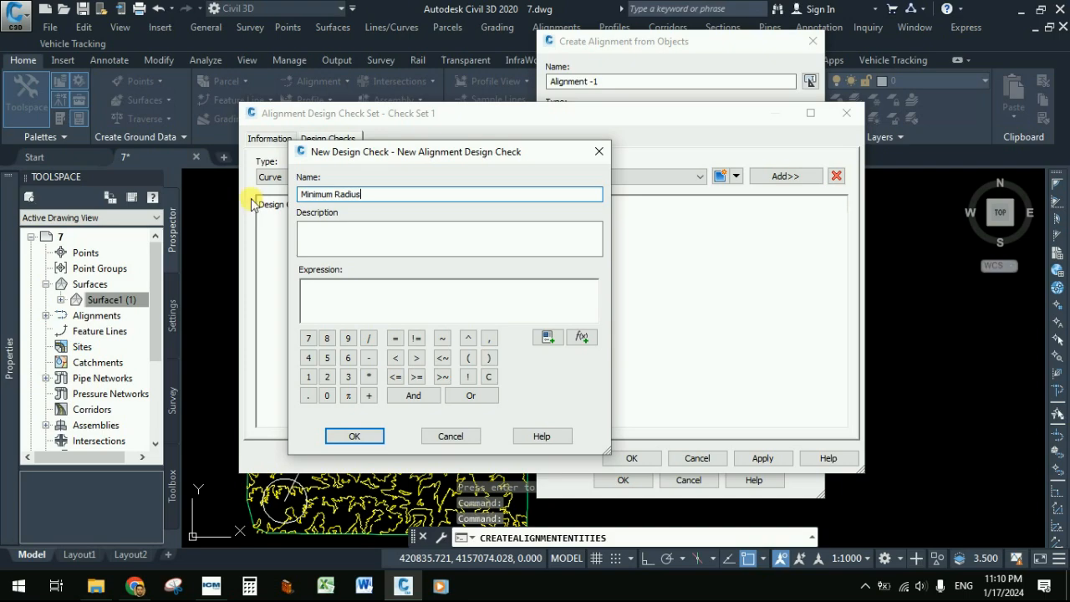
{"action": "left_click", "coordinate": [335, 293]}
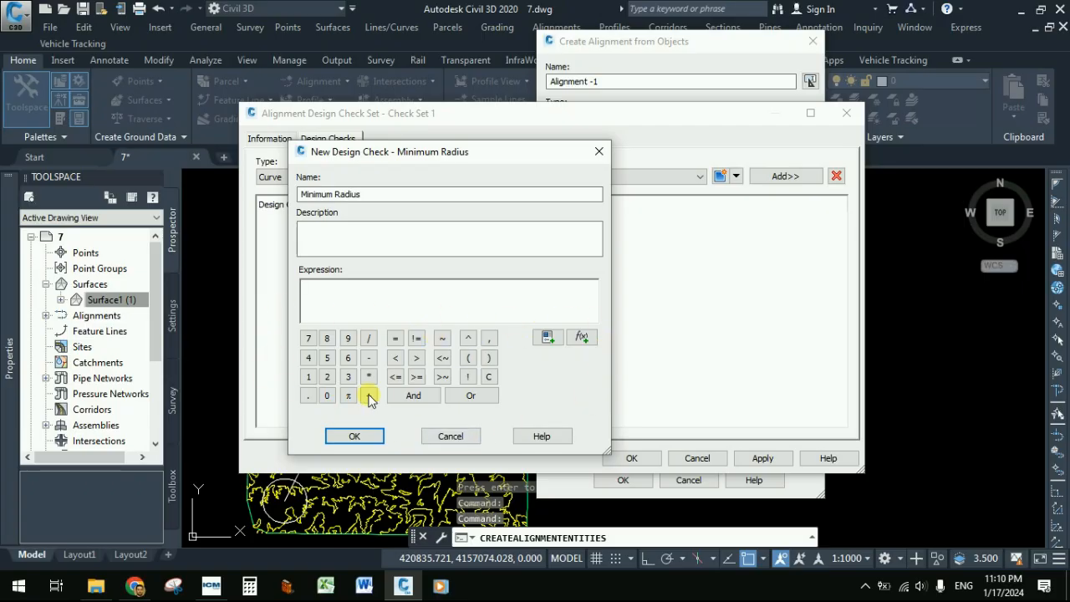
{"action": "left_click", "coordinate": [583, 338]}
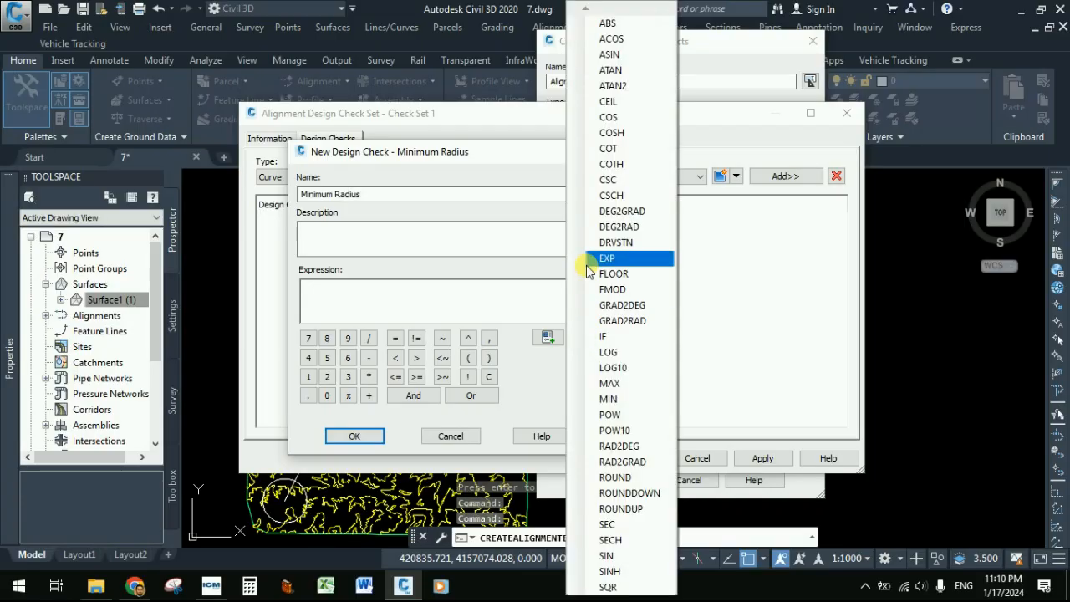
{"action": "left_click", "coordinate": [548, 338]}
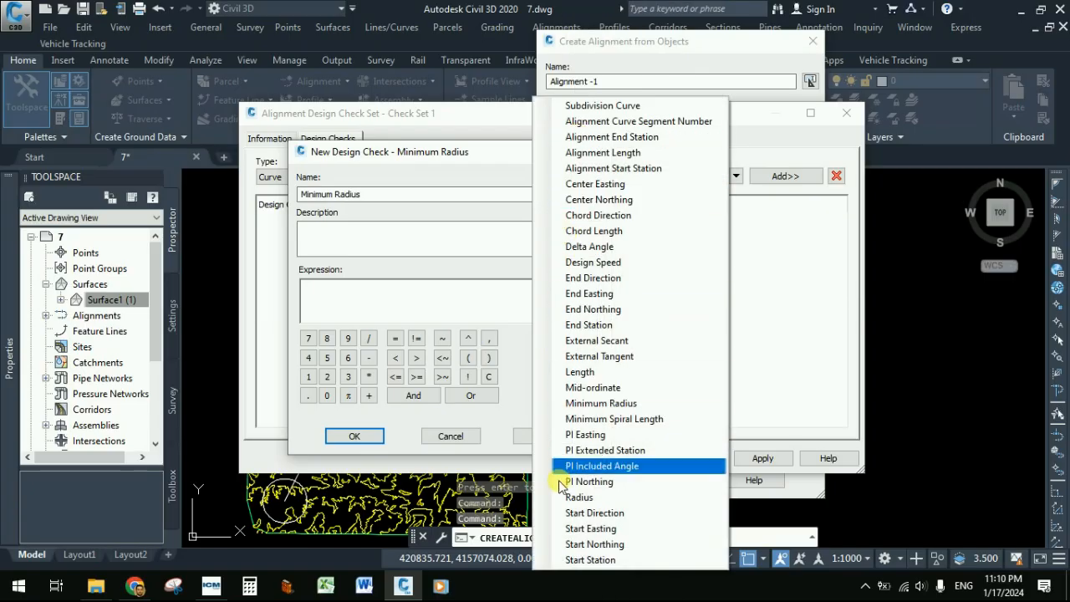
{"action": "left_click", "coordinate": [513, 340]}
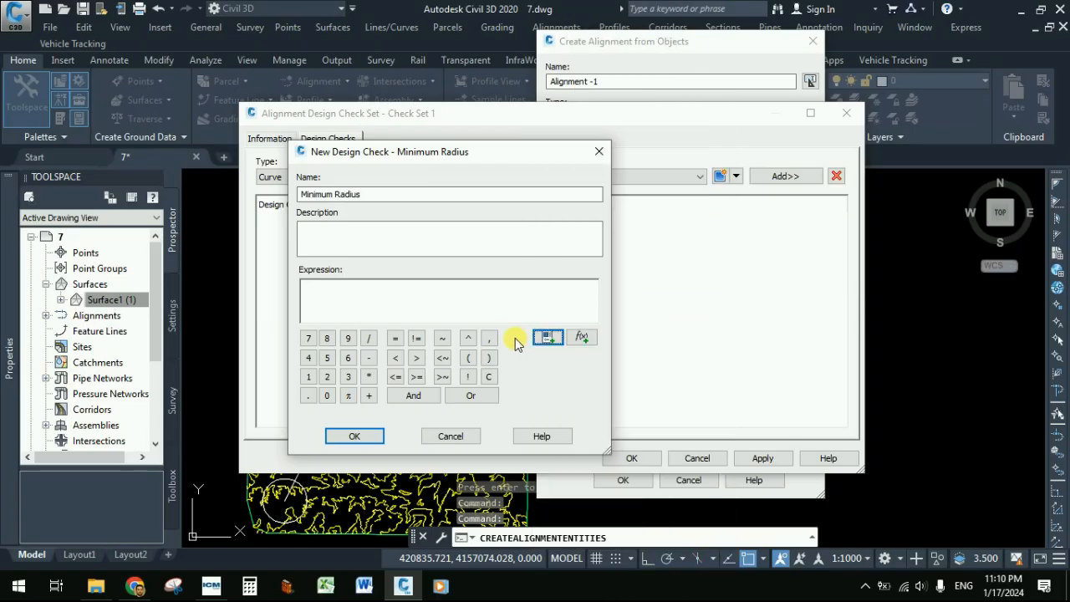
Build the condition IF({Design Speed}=100, as the first part of the check's expression.
{"action": "left_click", "coordinate": [581, 339]}
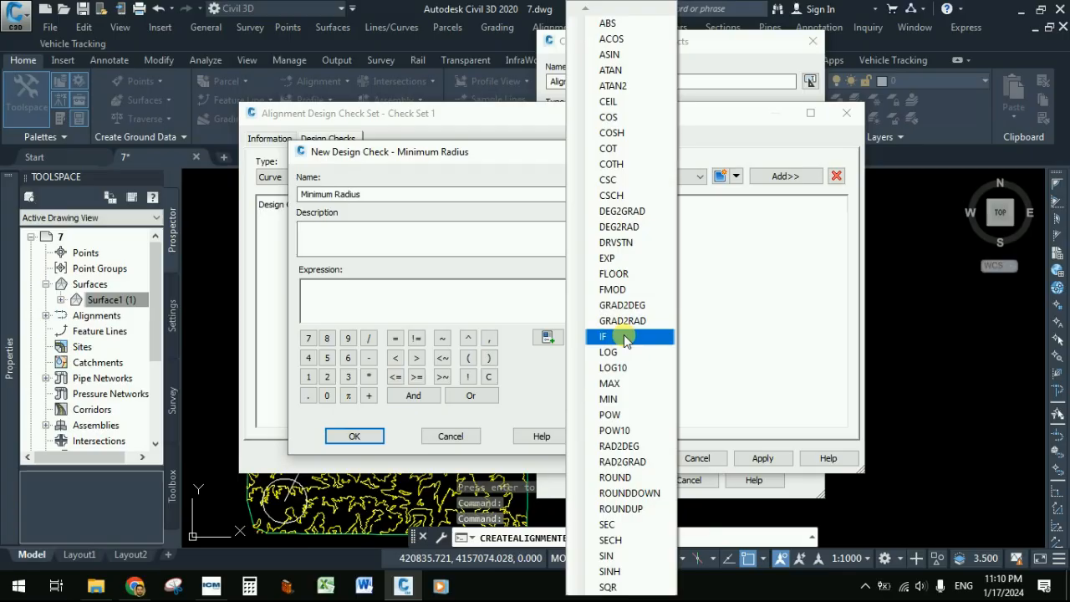
{"action": "left_click", "coordinate": [625, 337]}
{"action": "left_click", "coordinate": [548, 338]}
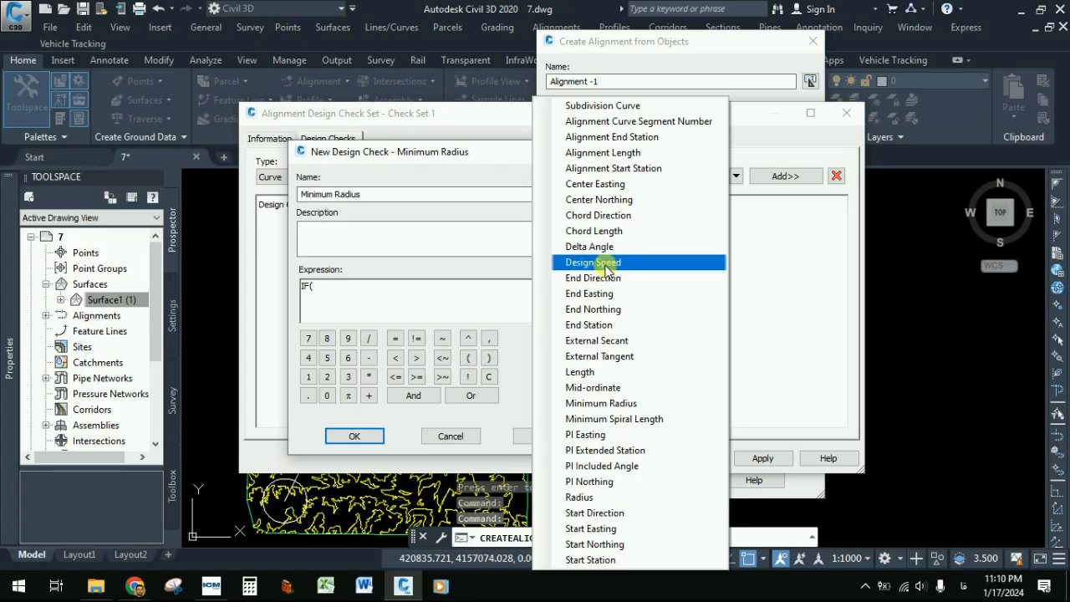
{"action": "left_click", "coordinate": [590, 264]}
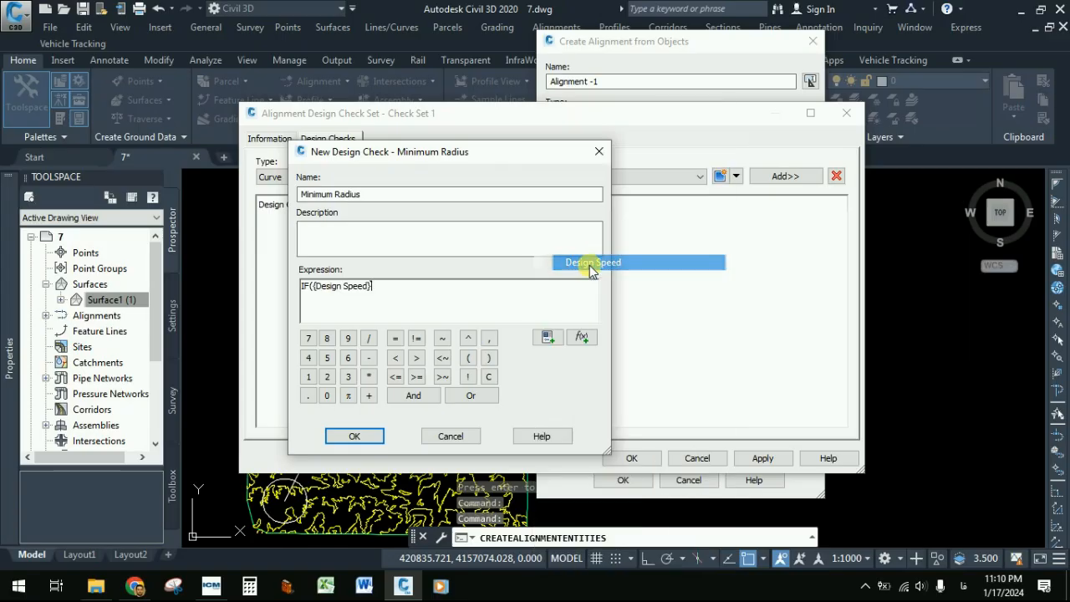
{"action": "left_click", "coordinate": [395, 339]}
{"action": "left_click", "coordinate": [309, 377]}
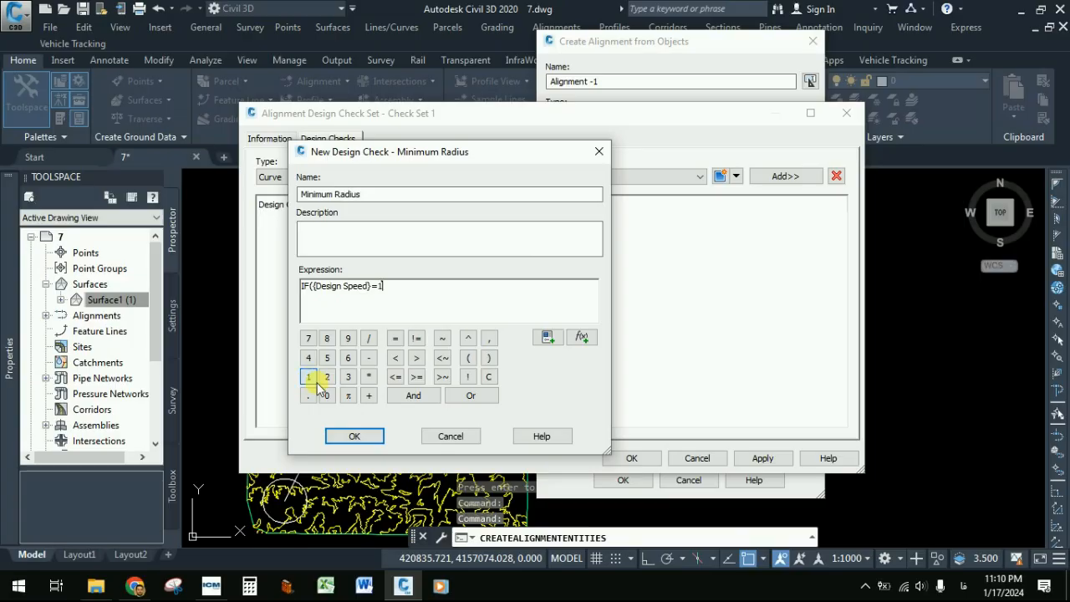
{"action": "double_click", "coordinate": [327, 396]}
{"action": "left_click", "coordinate": [489, 338]}
Complete the expression with {Minimum Radius}>=200,1) and accept the Minimum Radius design check.
{"action": "left_click", "coordinate": [552, 339]}
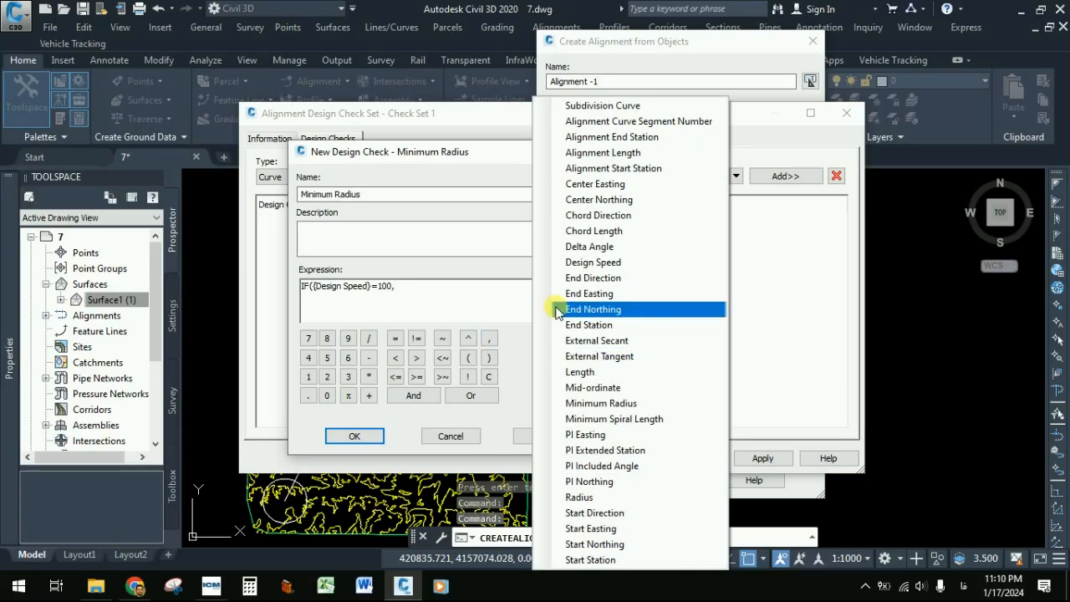
{"action": "left_click", "coordinate": [637, 404]}
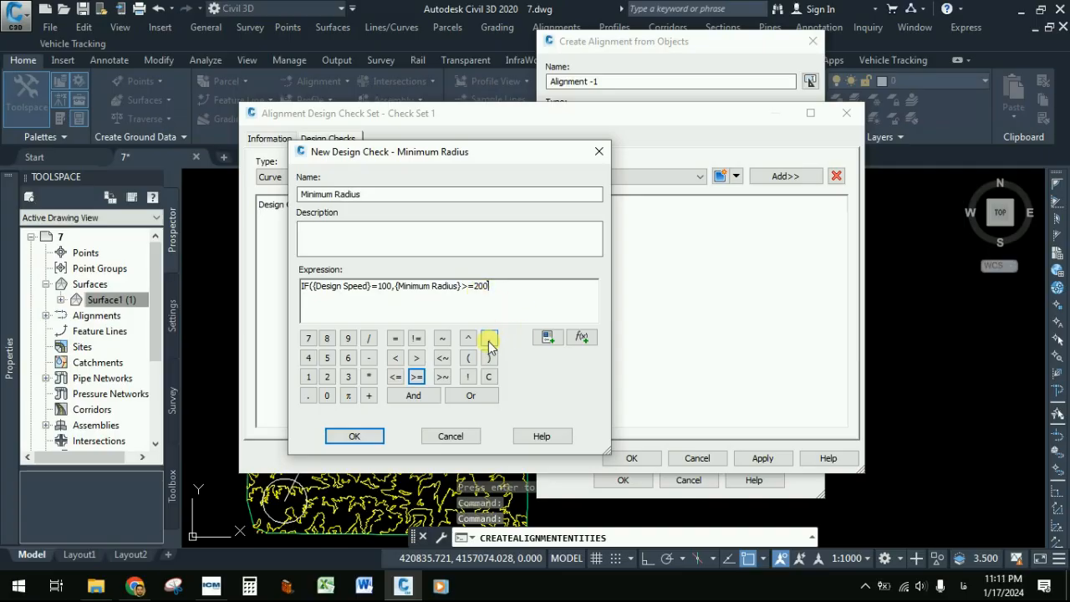
{"action": "left_click", "coordinate": [309, 378]}
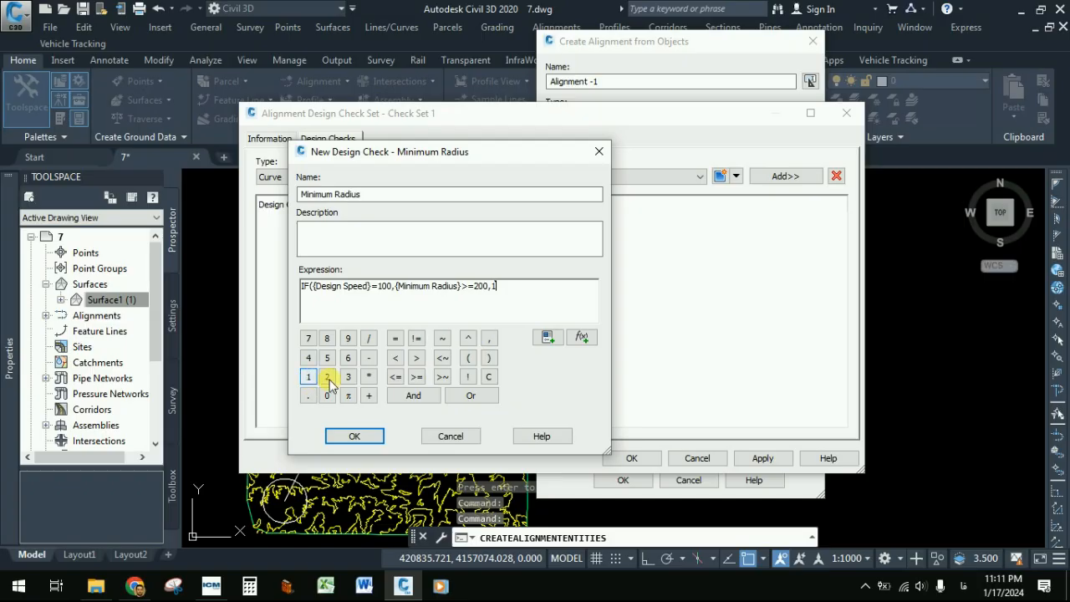
{"action": "left_click", "coordinate": [488, 358]}
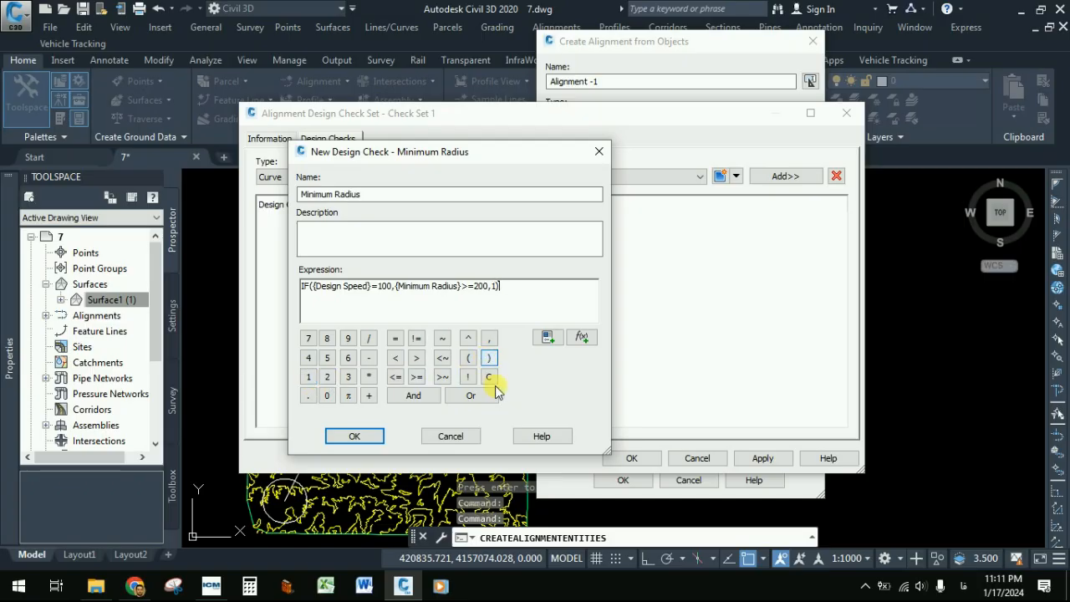
{"action": "left_click", "coordinate": [356, 437]}
Add the Minimum Radius check to Check Set 1 and accept the check set.
{"action": "left_click", "coordinate": [776, 176]}
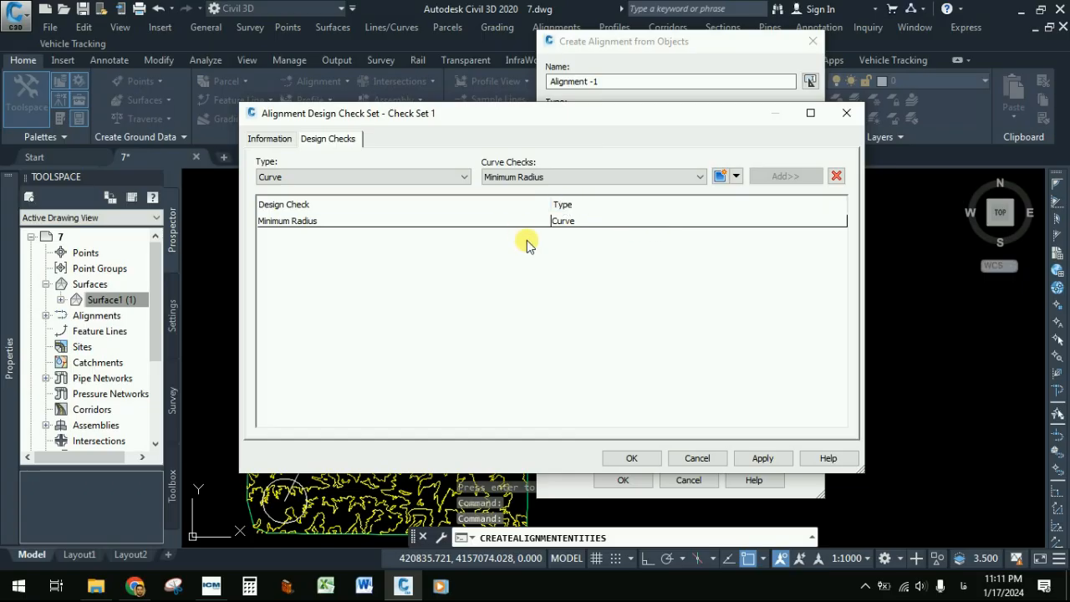
{"action": "left_click", "coordinate": [629, 459]}
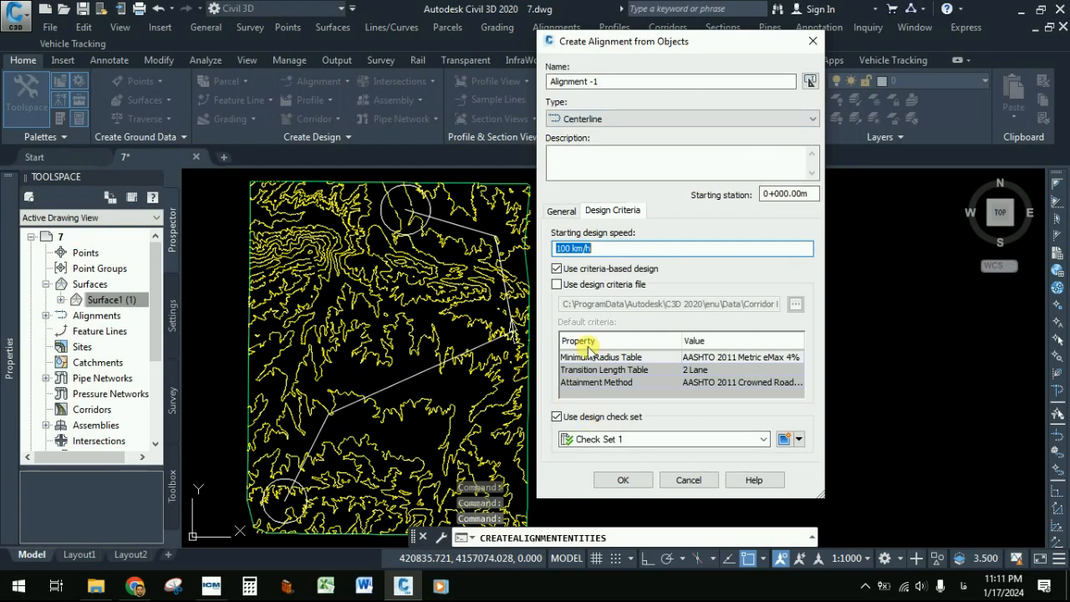
Create the alignment from the selected route with the chosen settings and inspect the curve at its lower bend.
{"action": "left_click", "coordinate": [560, 213]}
{"action": "left_click", "coordinate": [623, 480]}
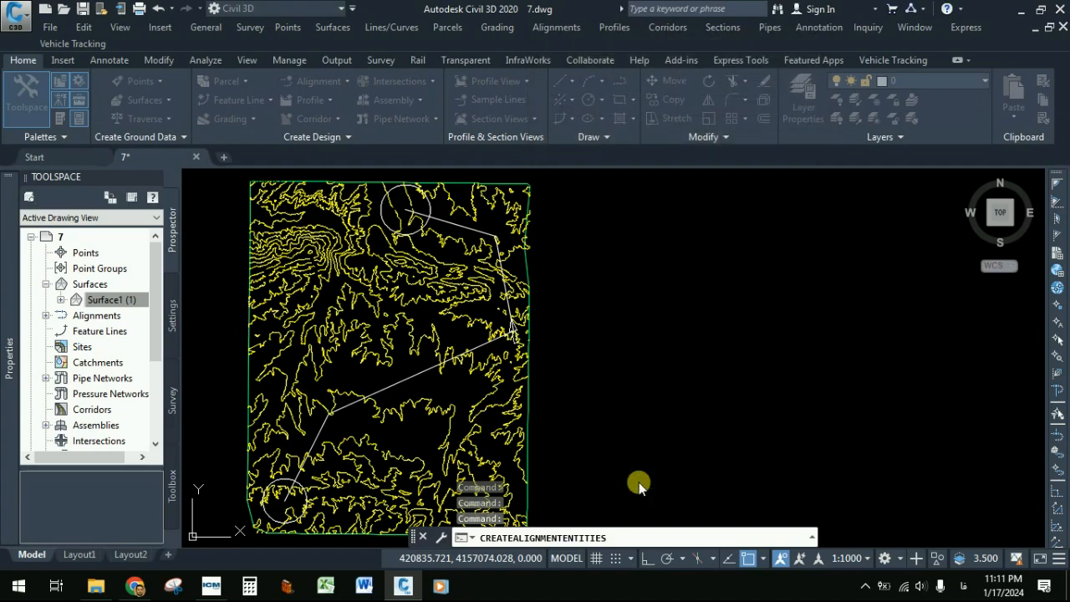
{"action": "scroll", "coordinate": [315, 425], "scroll_direction": "up", "scroll_amount": 2}
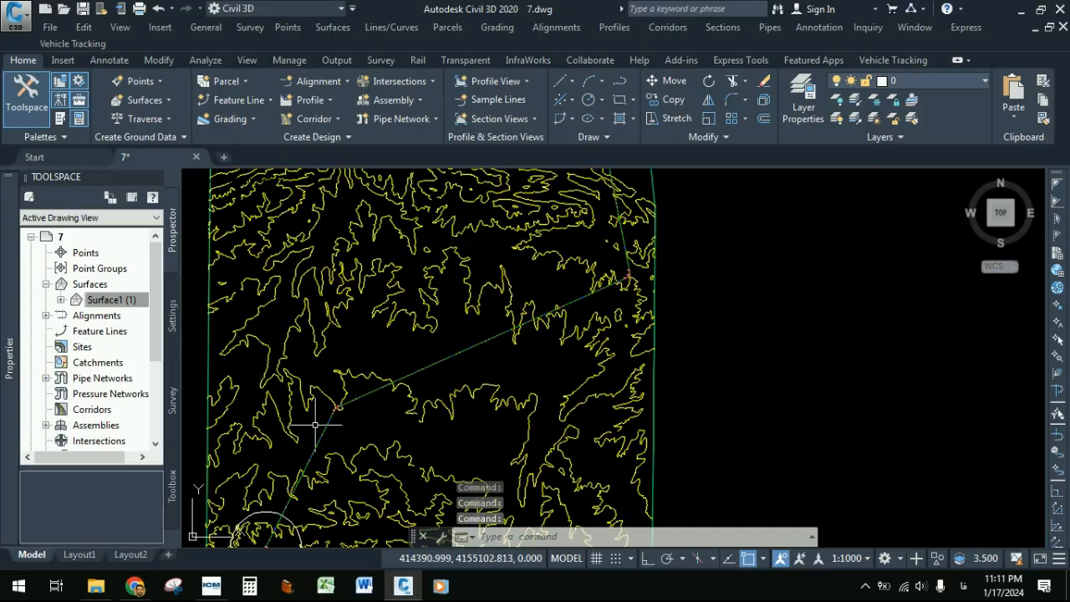
{"action": "scroll", "coordinate": [315, 425], "scroll_direction": "up", "scroll_amount": 5}
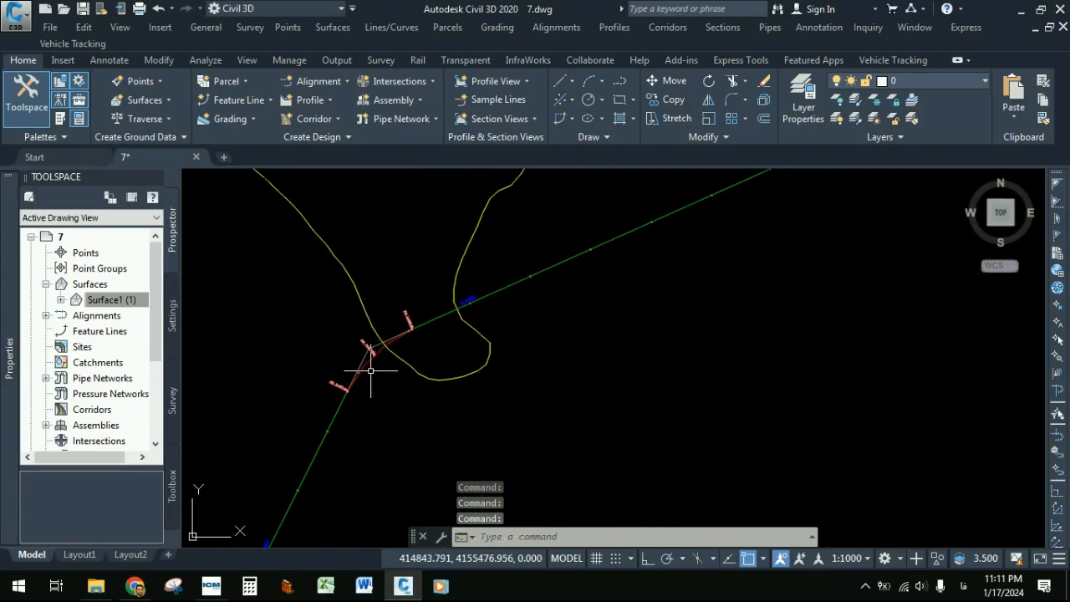
{"action": "scroll", "coordinate": [370, 371], "scroll_direction": "down", "scroll_amount": 2}
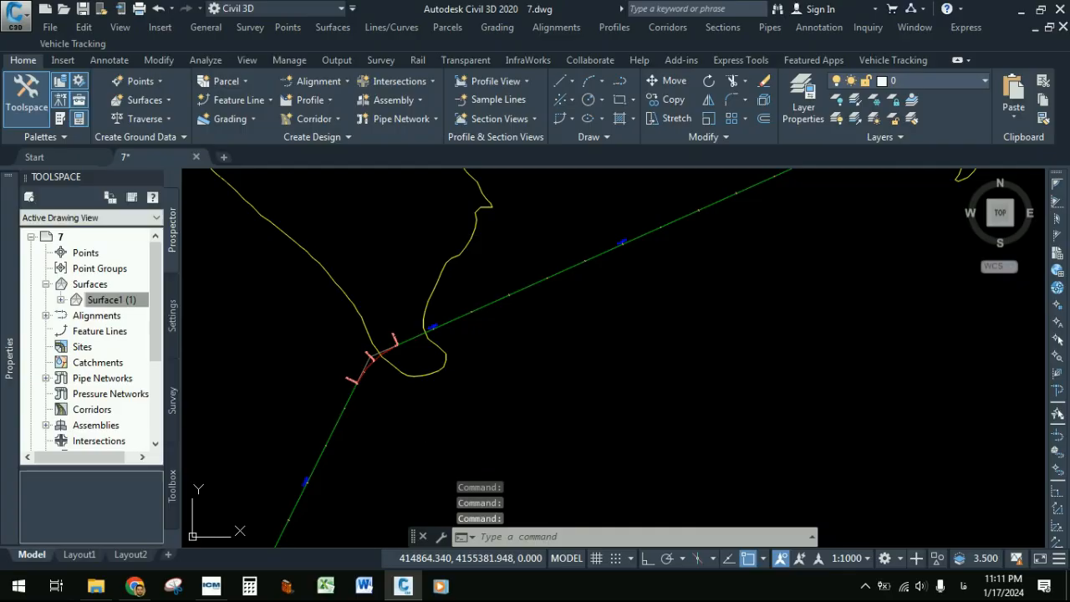
Switch the keyboard input to English and regenerate the drawing.
{"action": "type", "text": "ق"}
{"action": "key", "text": "Return"}
{"action": "key", "text": "Escape"}
{"action": "key", "text": "alt+shift"}
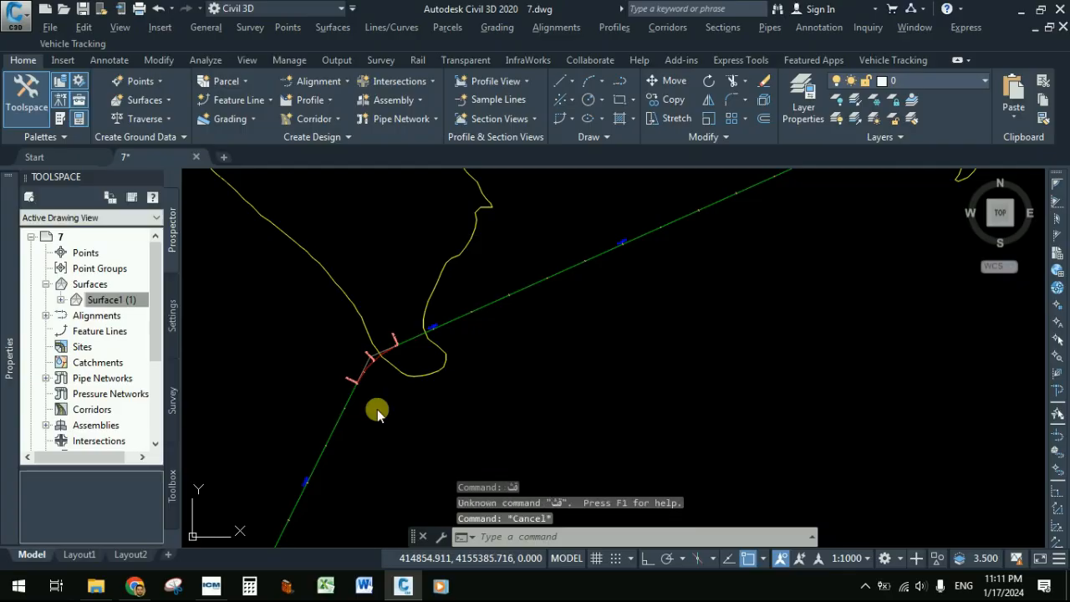
{"action": "key", "text": "Escape"}
{"action": "type", "text": "re"}
{"action": "key", "text": "Return"}
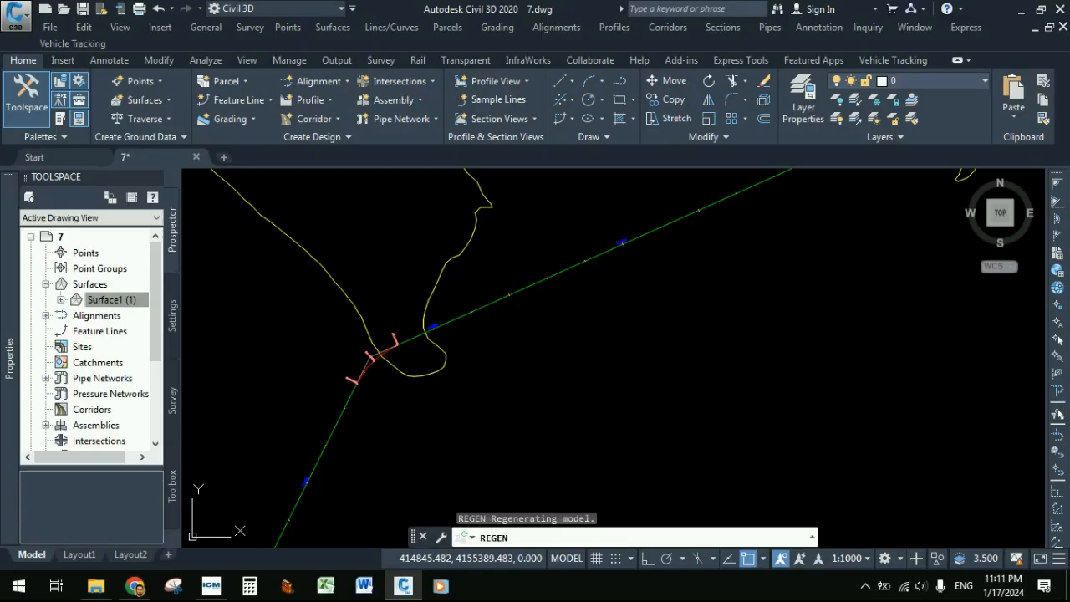
Examine the station labels along the first stretch of the alignment near its start point.
{"action": "scroll", "coordinate": [372, 406], "scroll_direction": "down", "scroll_amount": 5}
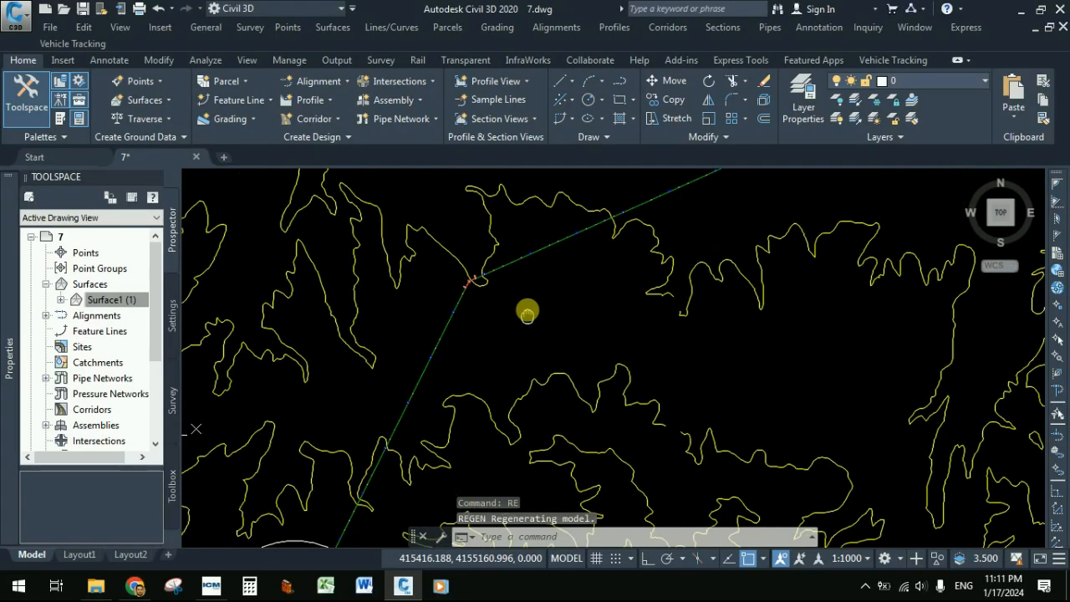
{"action": "scroll", "coordinate": [517, 330], "scroll_direction": "down", "scroll_amount": 2}
{"action": "scroll", "coordinate": [383, 460], "scroll_direction": "down", "scroll_amount": 1}
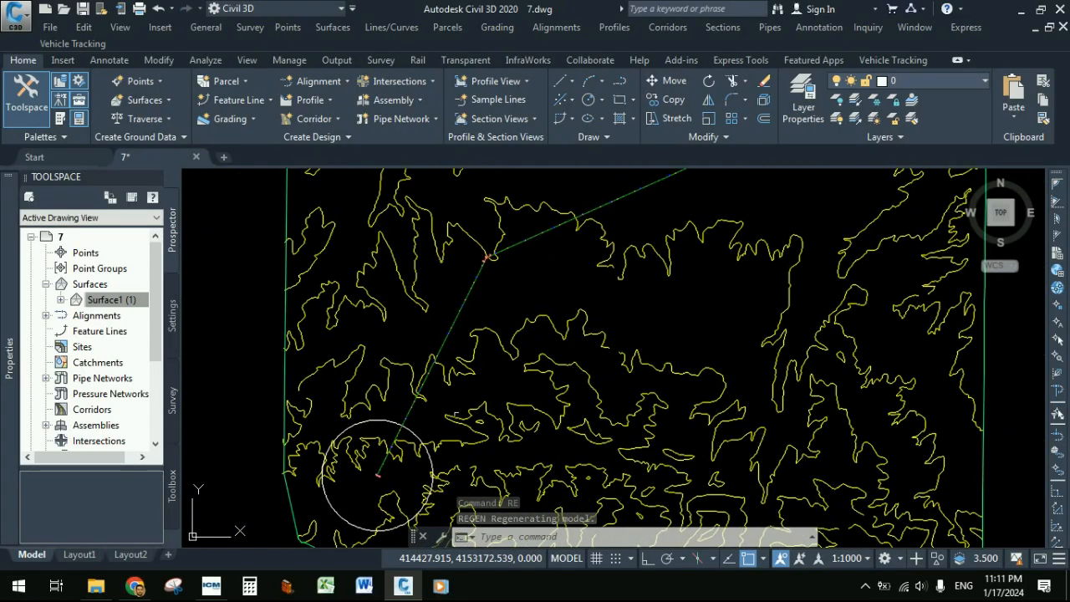
{"action": "scroll", "coordinate": [385, 480], "scroll_direction": "up", "scroll_amount": 3}
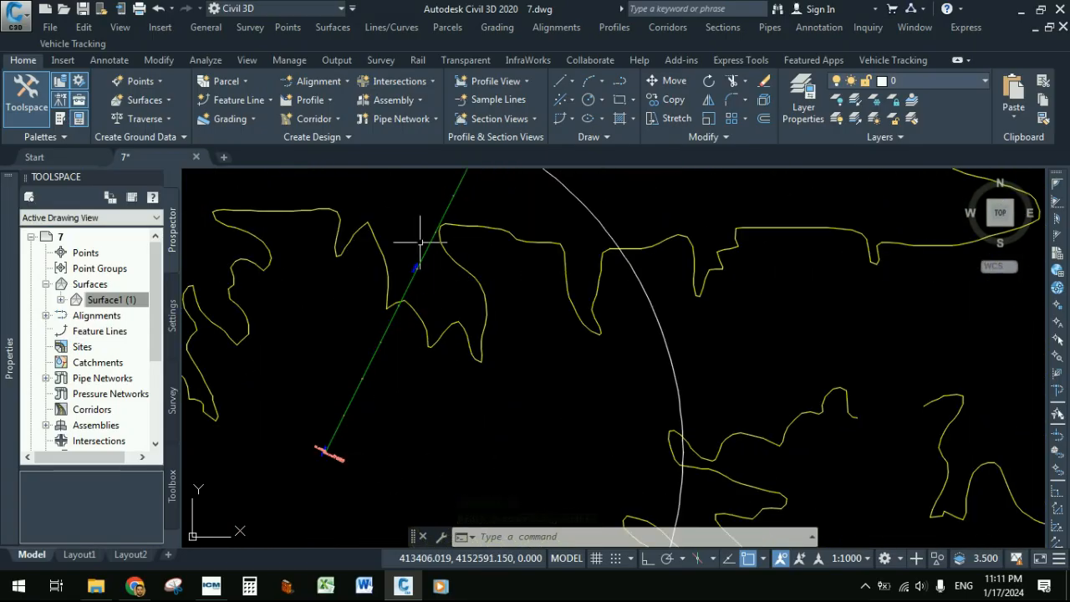
{"action": "scroll", "coordinate": [406, 262], "scroll_direction": "up", "scroll_amount": 1}
{"action": "scroll", "coordinate": [408, 276], "scroll_direction": "up", "scroll_amount": 2}
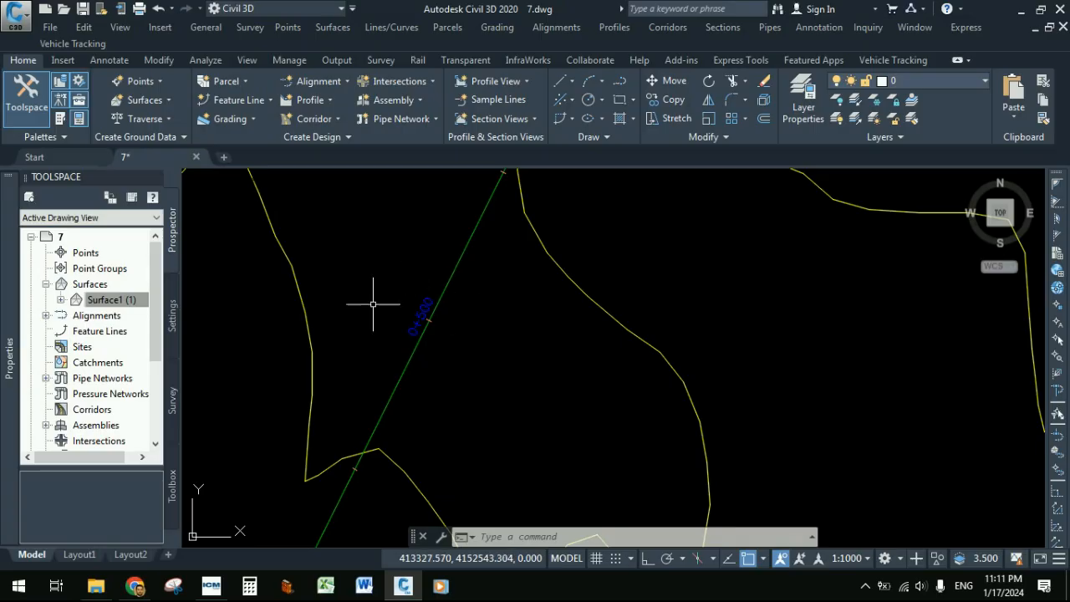
Examine the station labels and ticks along the straight stretch of the alignment from station 0+500 to the next bend.
{"action": "scroll", "coordinate": [439, 319], "scroll_direction": "down", "scroll_amount": 3}
{"action": "middle_click_drag", "start_coordinate": [485, 291], "coordinate": [322, 535]}
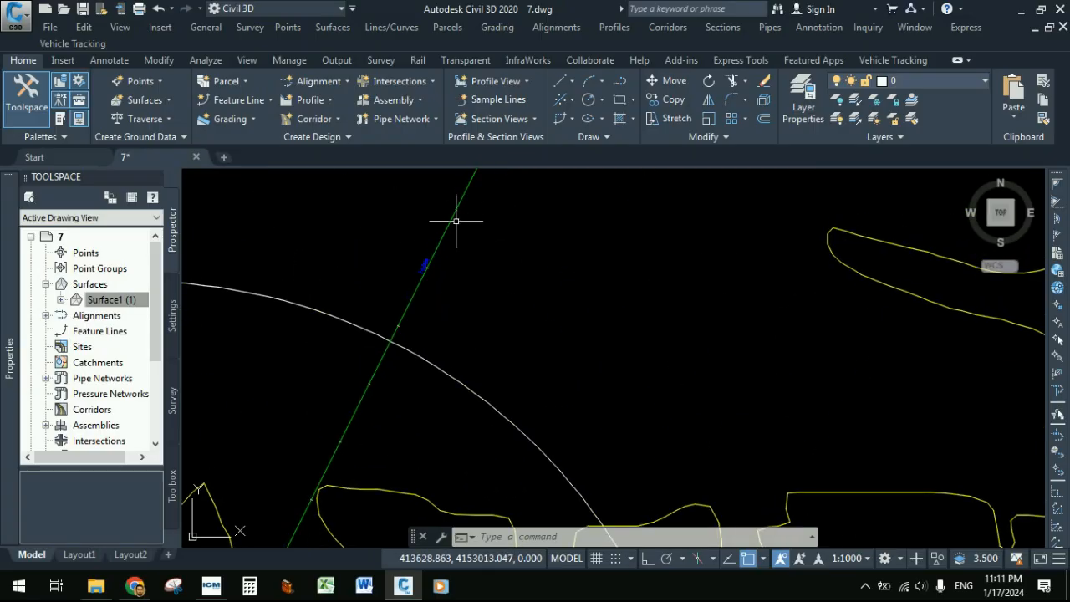
{"action": "scroll", "coordinate": [413, 265], "scroll_direction": "up", "scroll_amount": 3}
{"action": "scroll", "coordinate": [470, 259], "scroll_direction": "down", "scroll_amount": 4}
{"action": "middle_click_drag", "start_coordinate": [465, 293], "coordinate": [307, 567]}
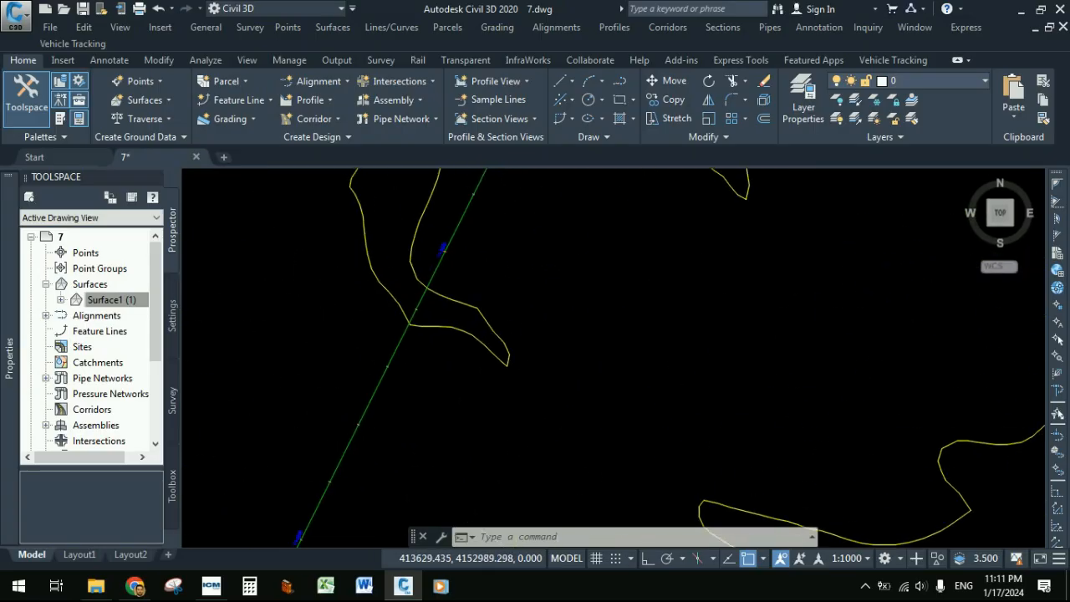
{"action": "scroll", "coordinate": [443, 255], "scroll_direction": "up", "scroll_amount": 2}
{"action": "scroll", "coordinate": [443, 255], "scroll_direction": "down", "scroll_amount": 3}
{"action": "middle_click_drag", "start_coordinate": [477, 284], "coordinate": [340, 504]}
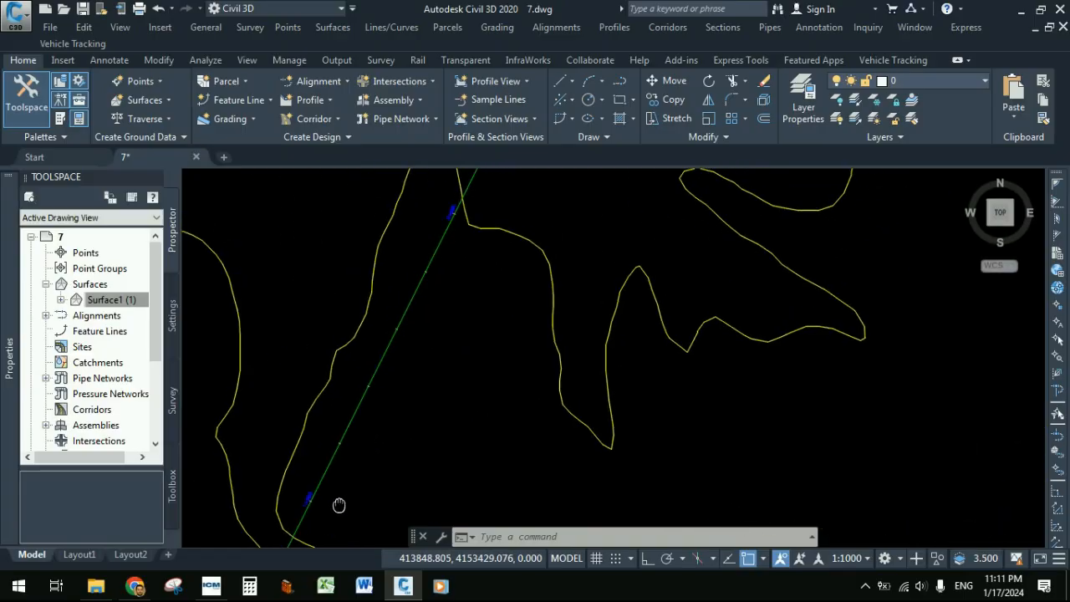
{"action": "scroll", "coordinate": [325, 476], "scroll_direction": "up", "scroll_amount": 3}
{"action": "scroll", "coordinate": [356, 408], "scroll_direction": "up", "scroll_amount": 4}
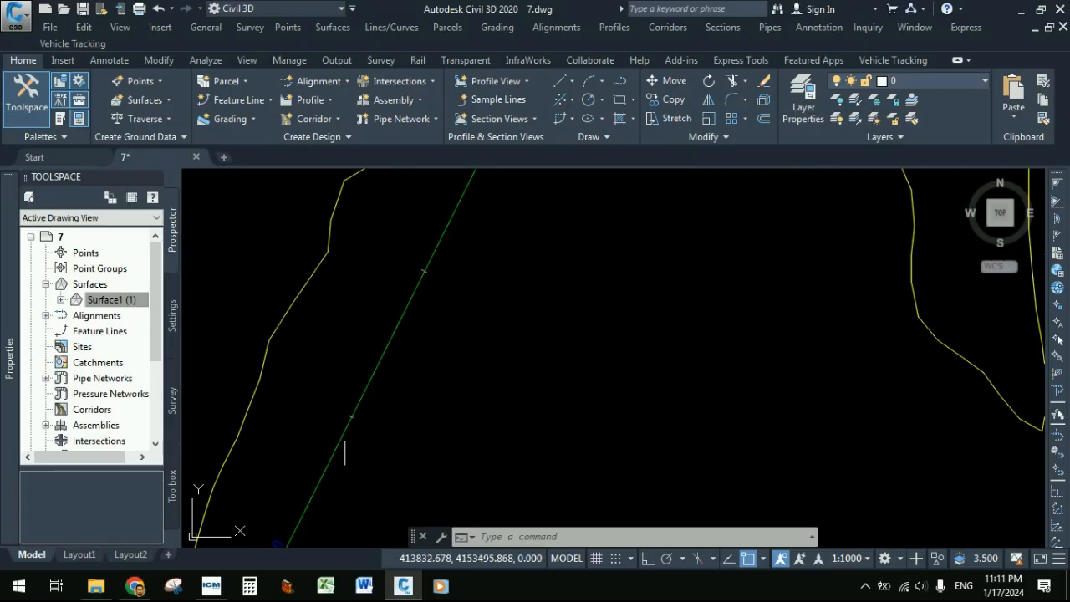
{"action": "scroll", "coordinate": [357, 406], "scroll_direction": "down", "scroll_amount": 4}
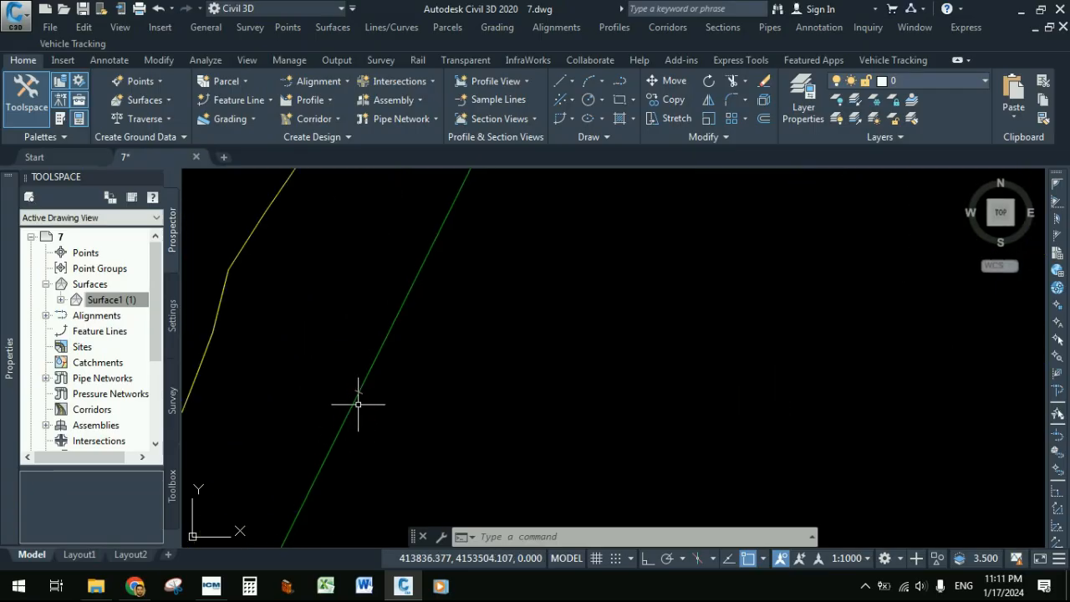
{"action": "middle_click_drag", "start_coordinate": [451, 274], "coordinate": [410, 364]}
{"action": "scroll", "coordinate": [397, 393], "scroll_direction": "down", "scroll_amount": 2}
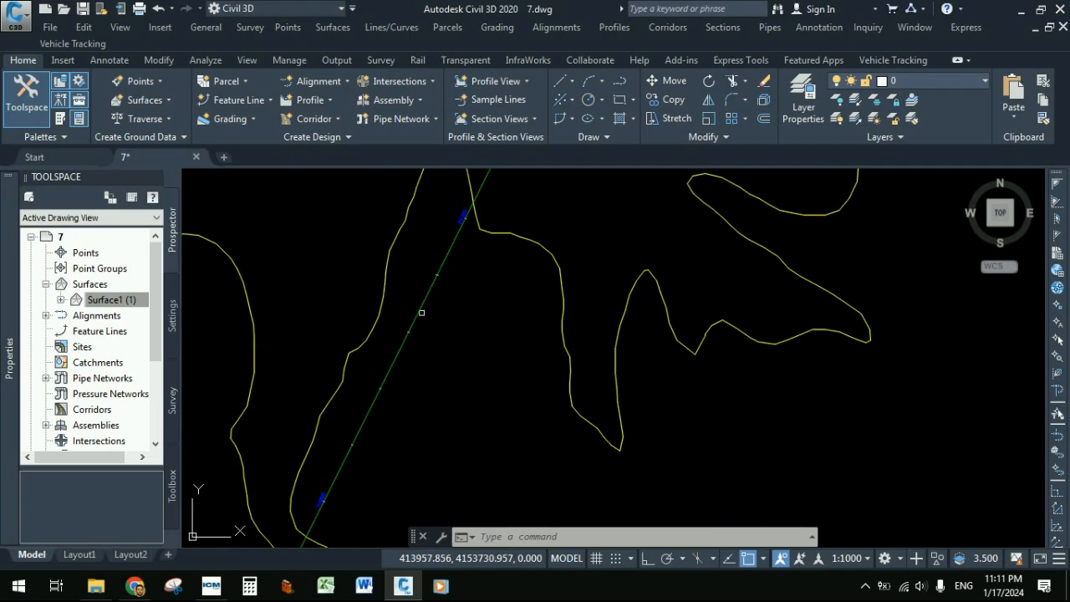
{"action": "scroll", "coordinate": [424, 324], "scroll_direction": "down", "scroll_amount": 3}
{"action": "middle_click_drag", "start_coordinate": [424, 324], "coordinate": [333, 495]}
{"action": "middle_click_drag", "start_coordinate": [509, 257], "coordinate": [369, 523]}
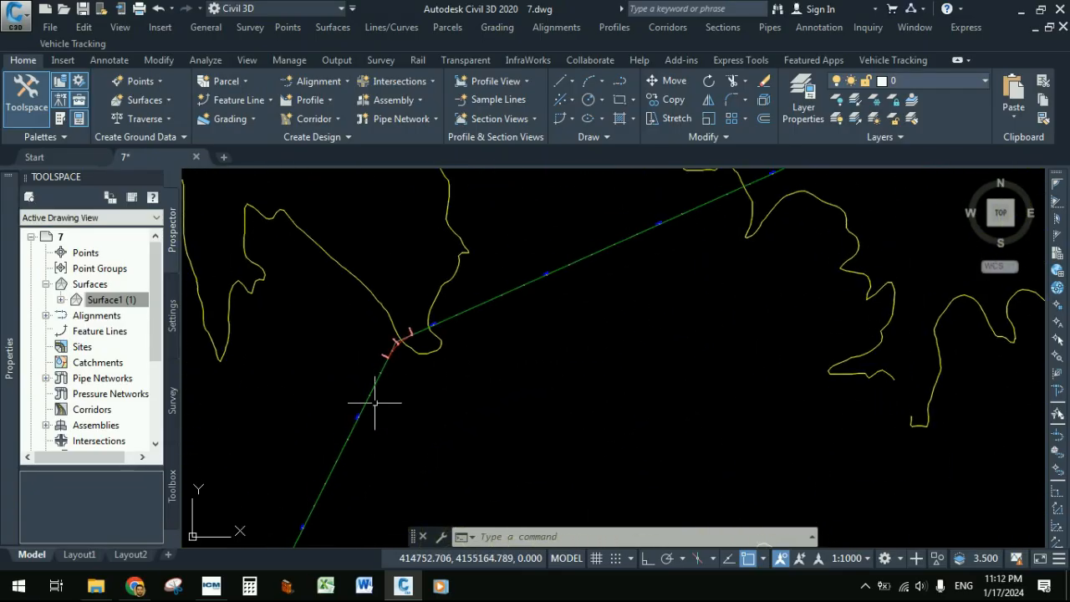
Examine the curve point station labels at the alignment's two bends at either end of the long middle tangent.
{"action": "scroll", "coordinate": [398, 350], "scroll_direction": "up", "scroll_amount": 4}
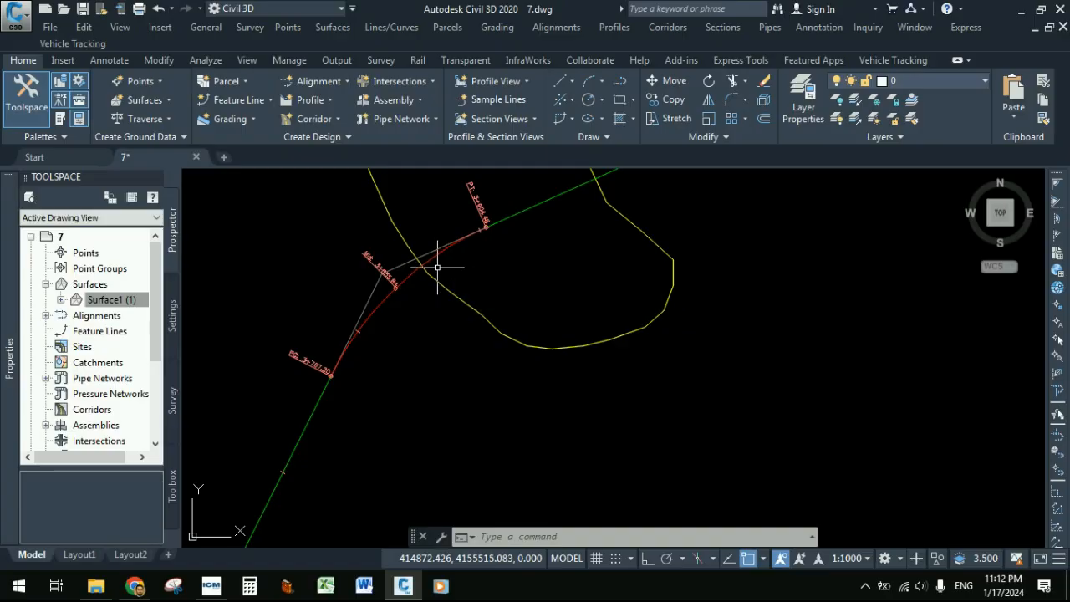
{"action": "scroll", "coordinate": [436, 271], "scroll_direction": "down", "scroll_amount": 2}
{"action": "scroll", "coordinate": [435, 289], "scroll_direction": "down", "scroll_amount": 5}
{"action": "middle_click_drag", "start_coordinate": [582, 325], "coordinate": [266, 478]}
{"action": "scroll", "coordinate": [719, 313], "scroll_direction": "down", "scroll_amount": 3}
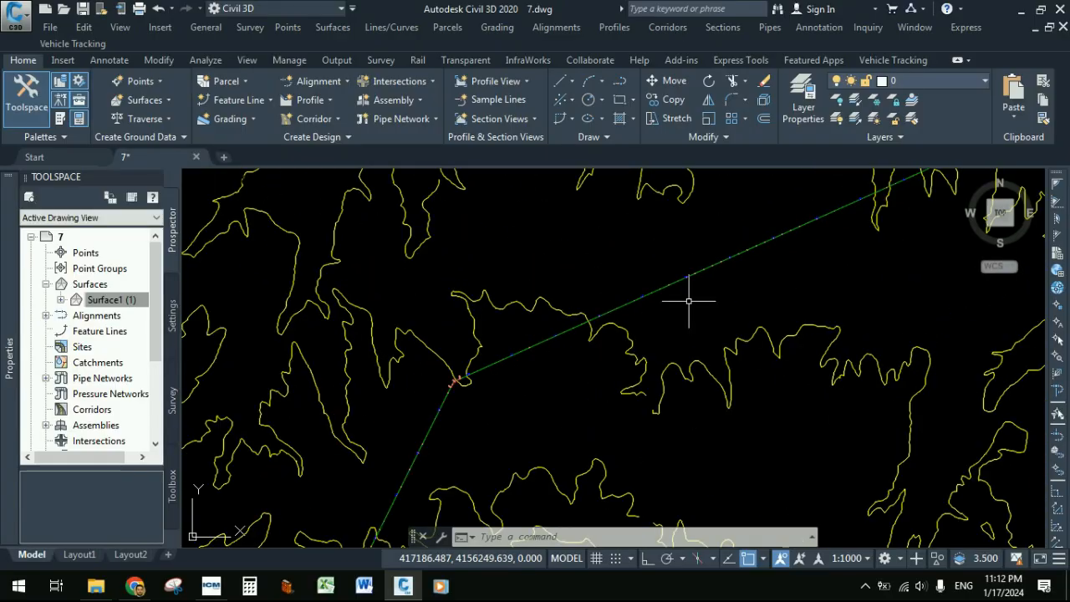
{"action": "middle_click_drag", "start_coordinate": [696, 303], "coordinate": [287, 475]}
{"action": "scroll", "coordinate": [726, 244], "scroll_direction": "up", "scroll_amount": 5}
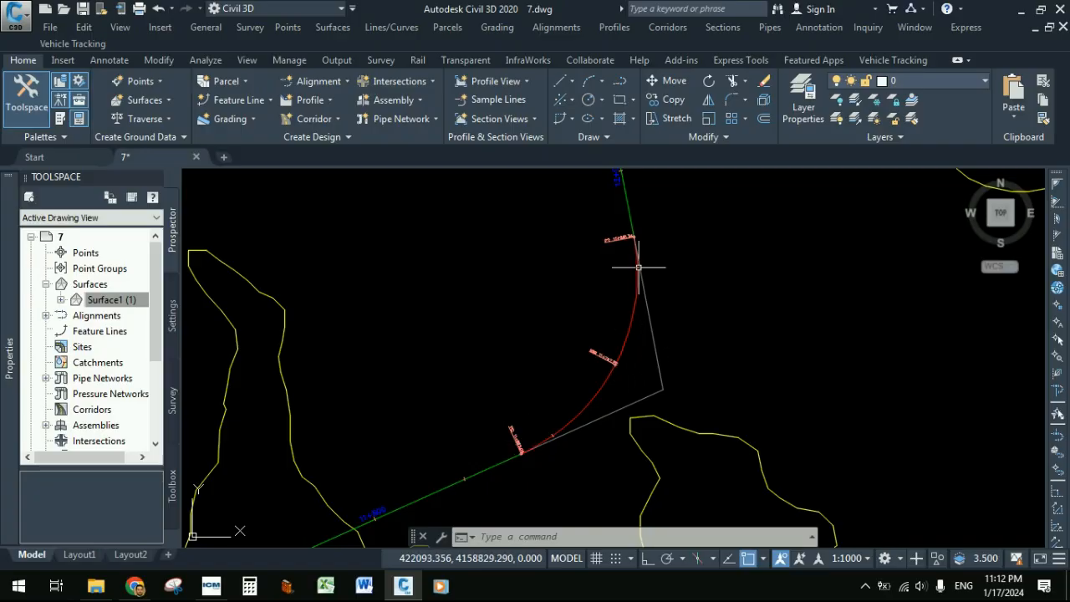
{"action": "scroll", "coordinate": [631, 231], "scroll_direction": "up", "scroll_amount": 5}
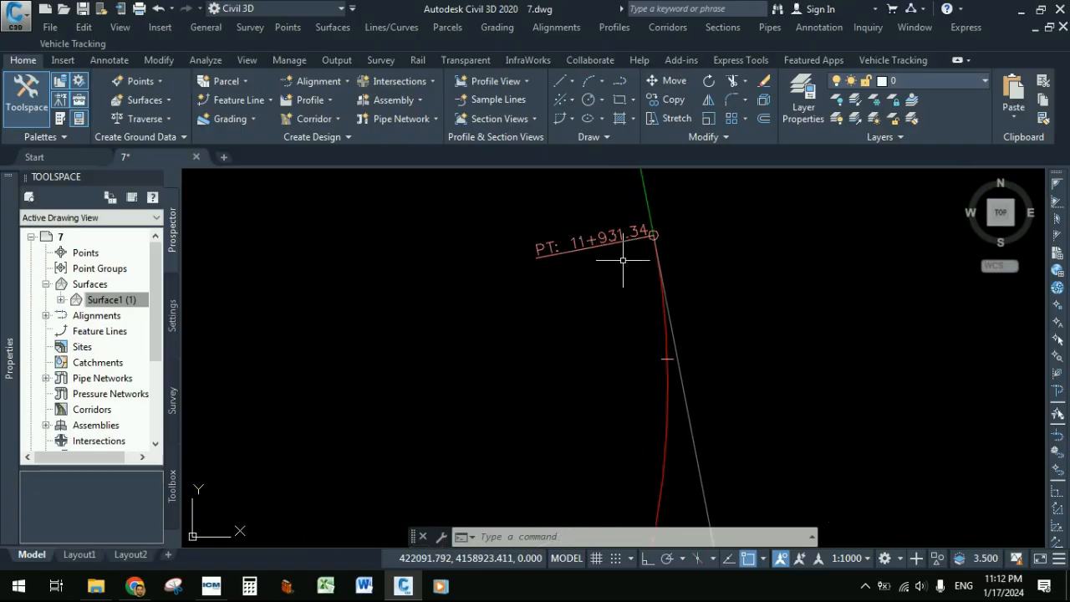
{"action": "scroll", "coordinate": [623, 260], "scroll_direction": "down", "scroll_amount": 5}
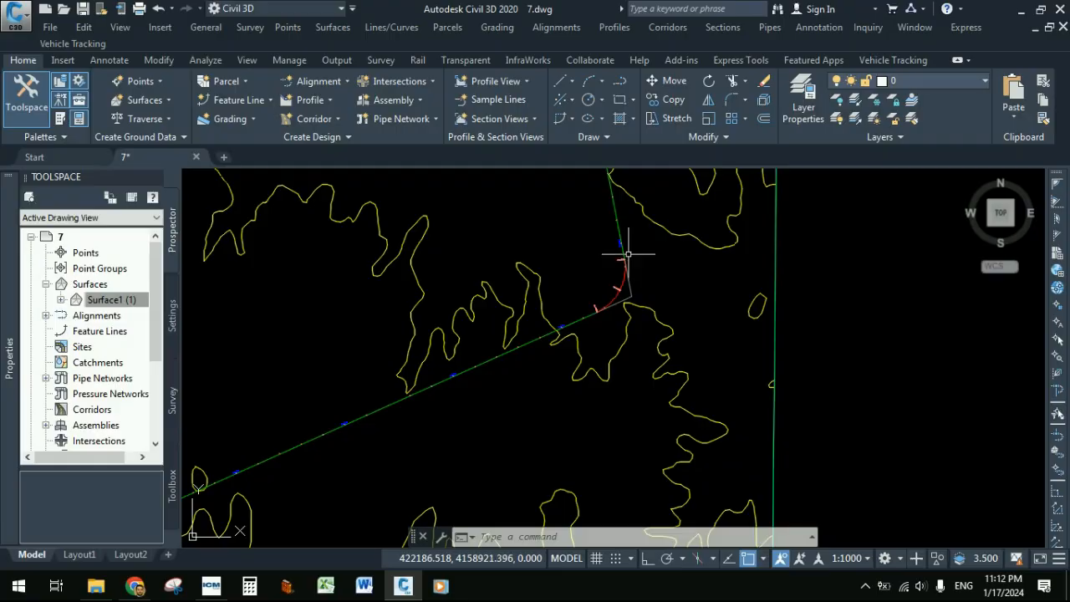
Examine the beginning station and design speed labels at the alignment's start point.
{"action": "scroll", "coordinate": [591, 283], "scroll_direction": "down", "scroll_amount": 5}
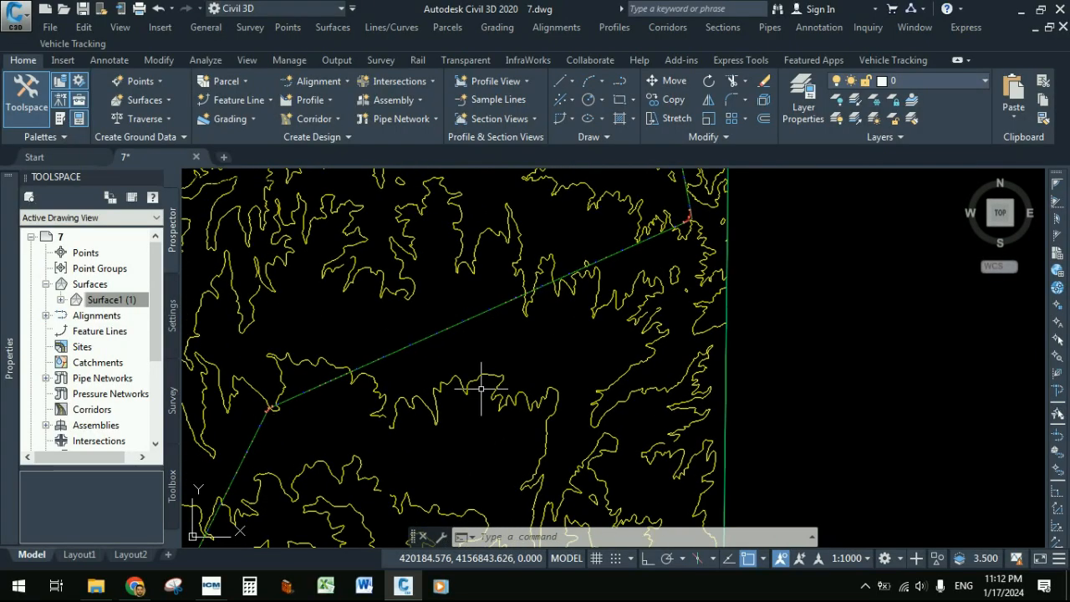
{"action": "mouse_move", "coordinate": [481, 387]}
{"action": "middle_mouse_down"}
{"action": "mouse_move", "coordinate": [571, 322]}
{"action": "mouse_move", "coordinate": [556, 323]}
{"action": "middle_mouse_up"}
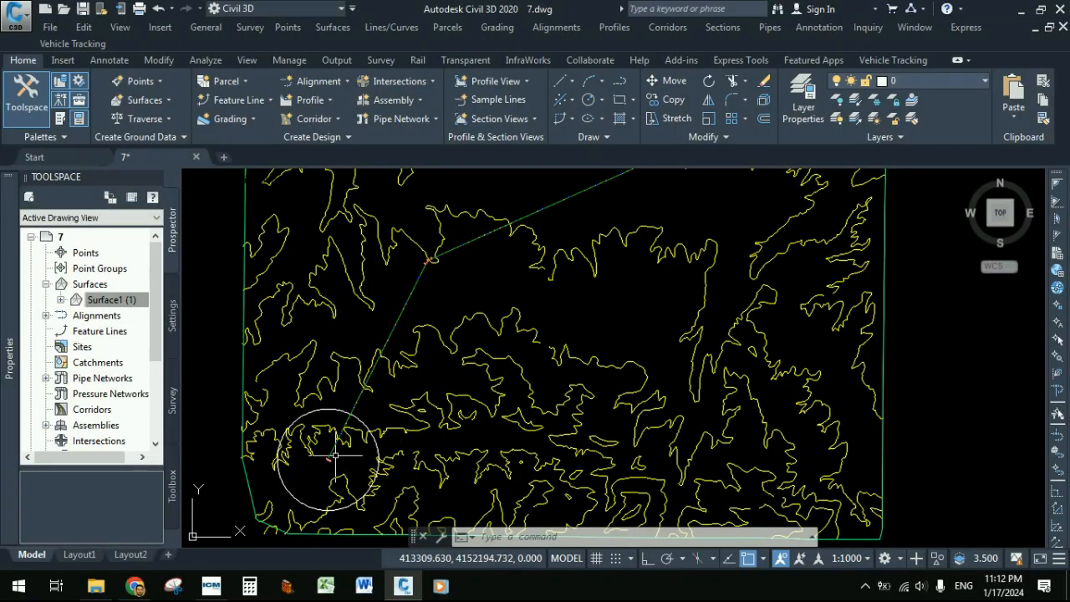
{"action": "scroll", "coordinate": [334, 456], "scroll_direction": "up", "scroll_amount": 8}
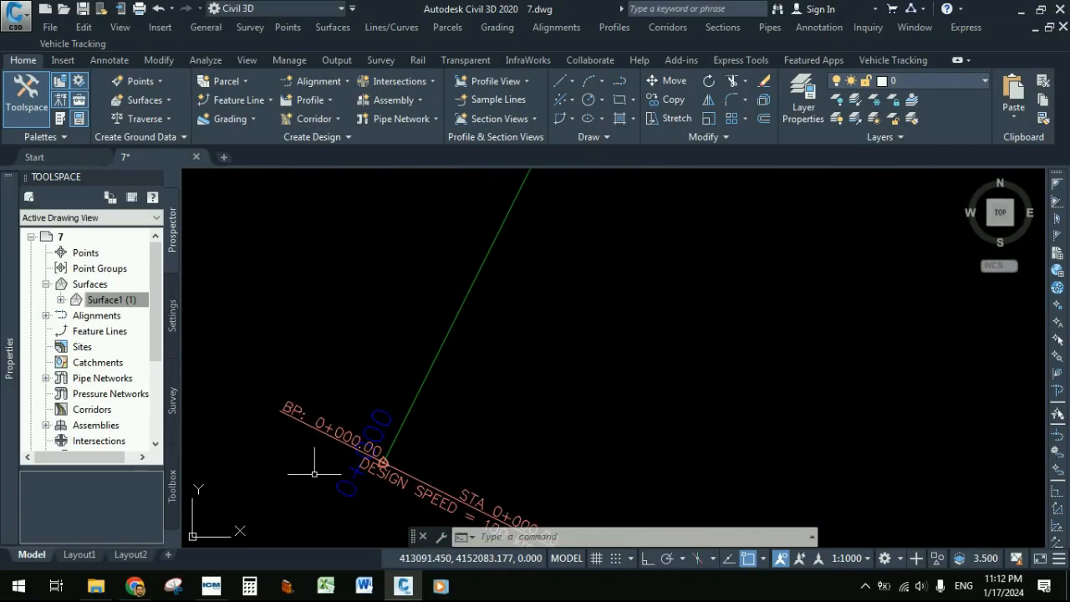
{"action": "middle_click_drag", "start_coordinate": [345, 503], "coordinate": [285, 453]}
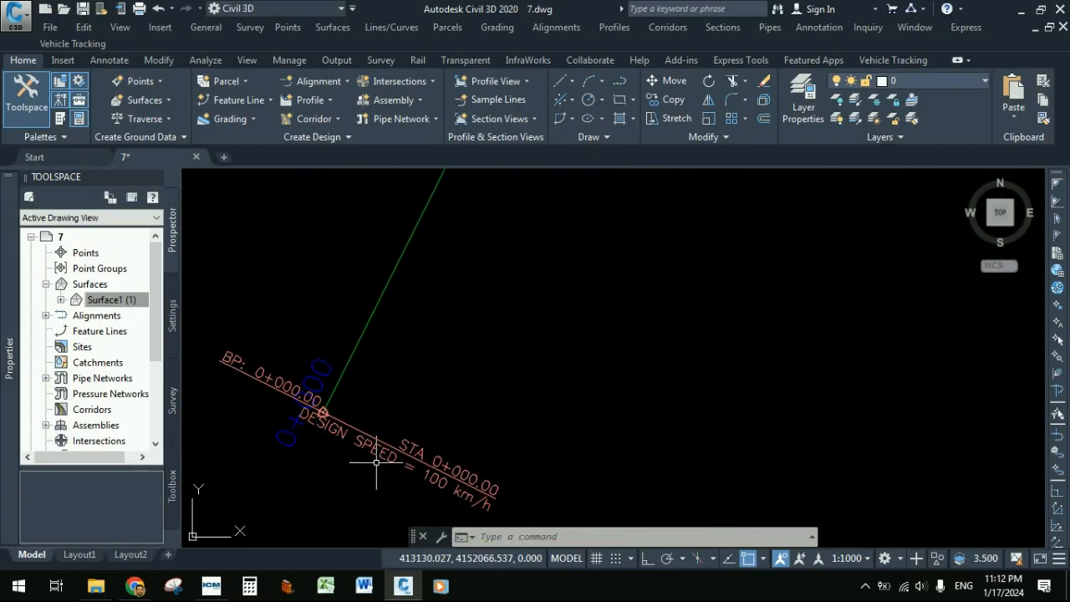
Examine the end station labels at the alignment's end point inside the upper circle.
{"action": "scroll", "coordinate": [562, 335], "scroll_direction": "down", "scroll_amount": 14}
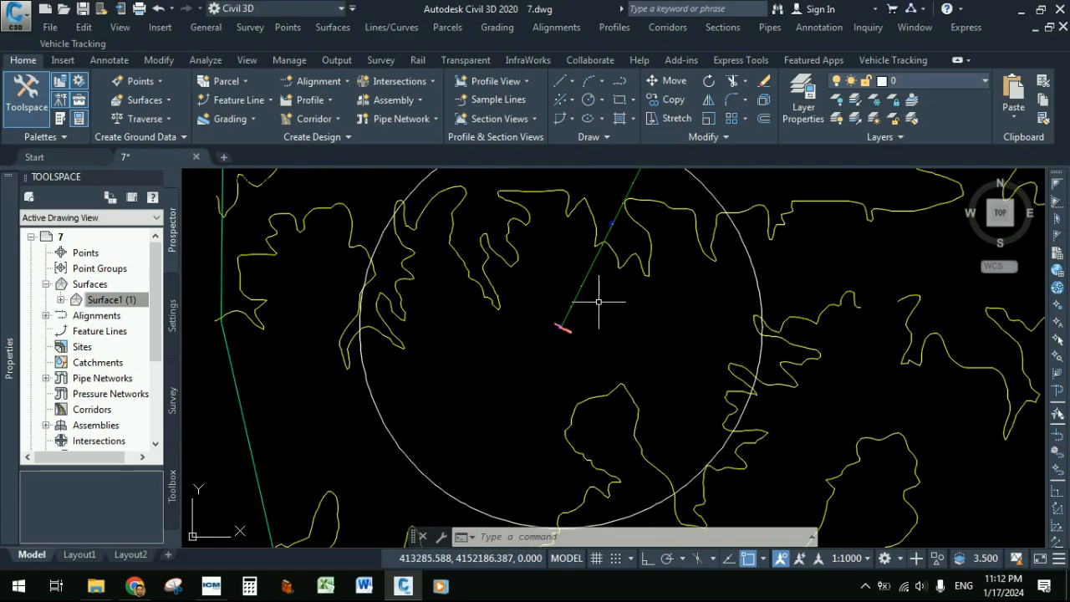
{"action": "mouse_move", "coordinate": [667, 322]}
{"action": "middle_mouse_down"}
{"action": "mouse_move", "coordinate": [666, 368]}
{"action": "mouse_move", "coordinate": [446, 589]}
{"action": "middle_mouse_up"}
{"action": "scroll", "coordinate": [669, 399], "scroll_direction": "down", "scroll_amount": 5}
{"action": "middle_click_drag", "start_coordinate": [667, 401], "coordinate": [334, 558]}
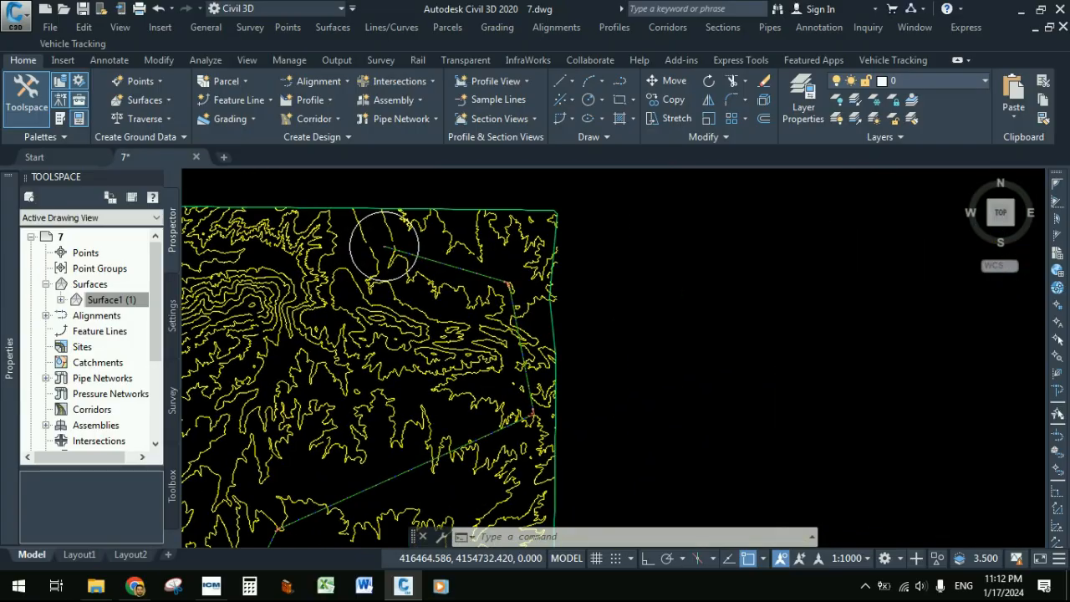
{"action": "scroll", "coordinate": [382, 246], "scroll_direction": "up", "scroll_amount": 10}
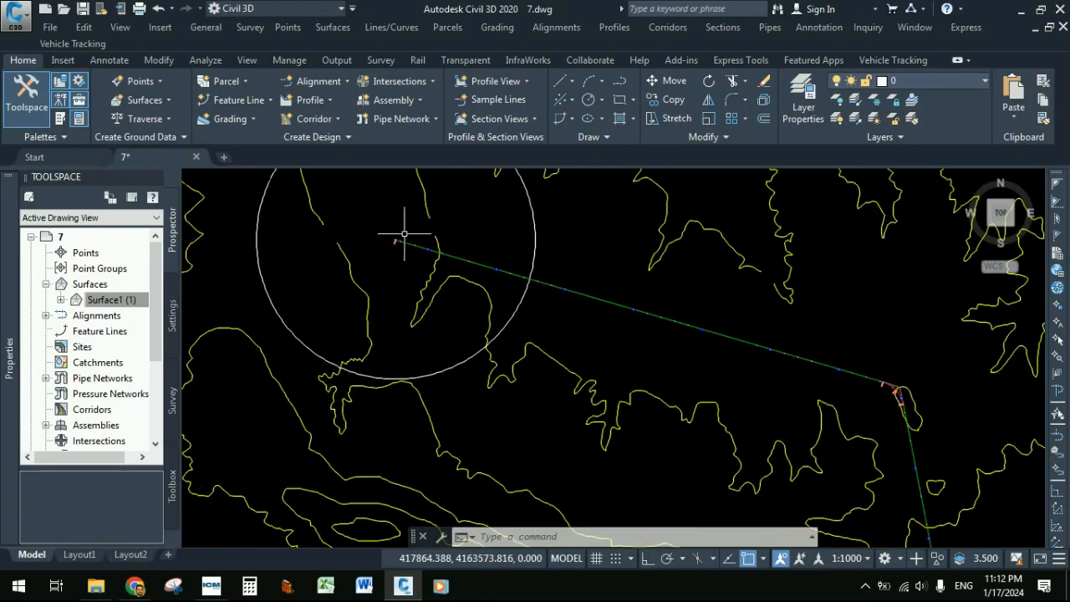
{"action": "scroll", "coordinate": [347, 299], "scroll_direction": "up", "scroll_amount": 2}
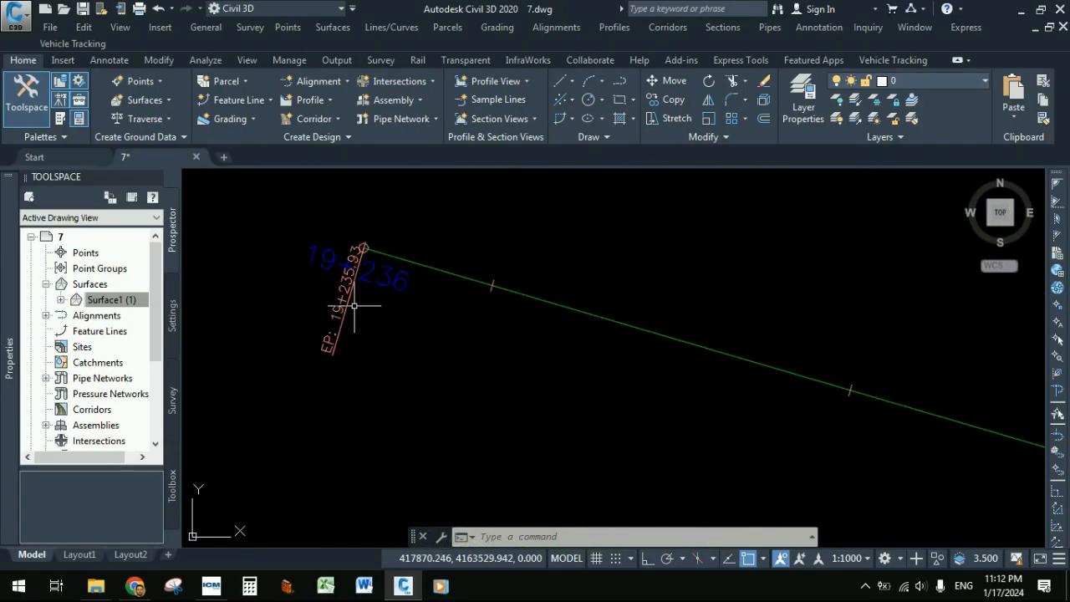
{"action": "scroll", "coordinate": [354, 313], "scroll_direction": "up", "scroll_amount": 2}
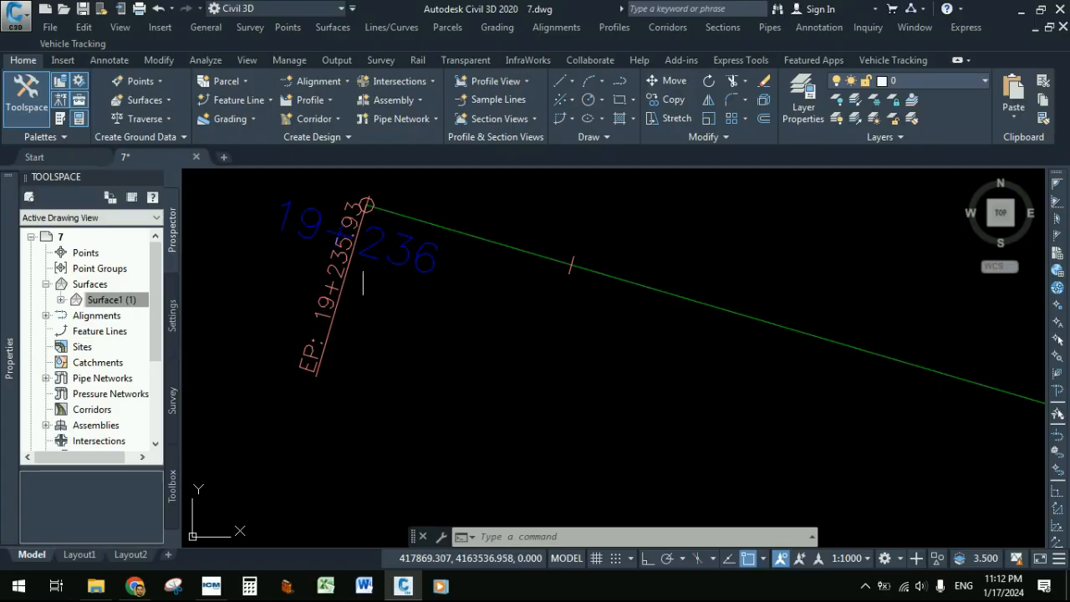
Select the alignment, open the Design Criteria Editor and list its Minimum Radius Tables for alignments.
{"action": "scroll", "coordinate": [363, 285], "scroll_direction": "down", "scroll_amount": 10}
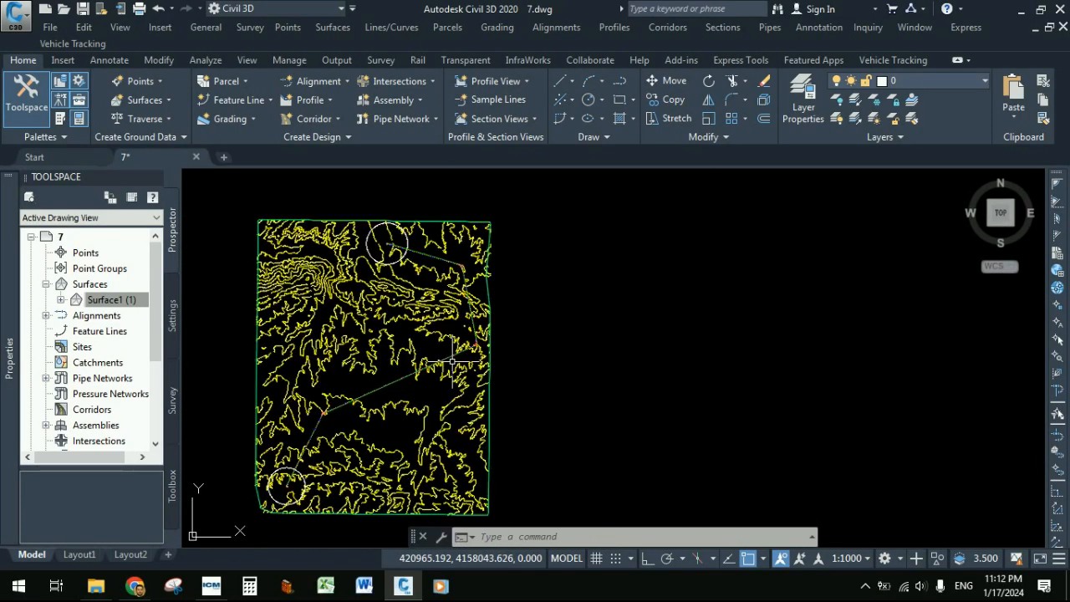
{"action": "scroll", "coordinate": [422, 376], "scroll_direction": "up", "scroll_amount": 4}
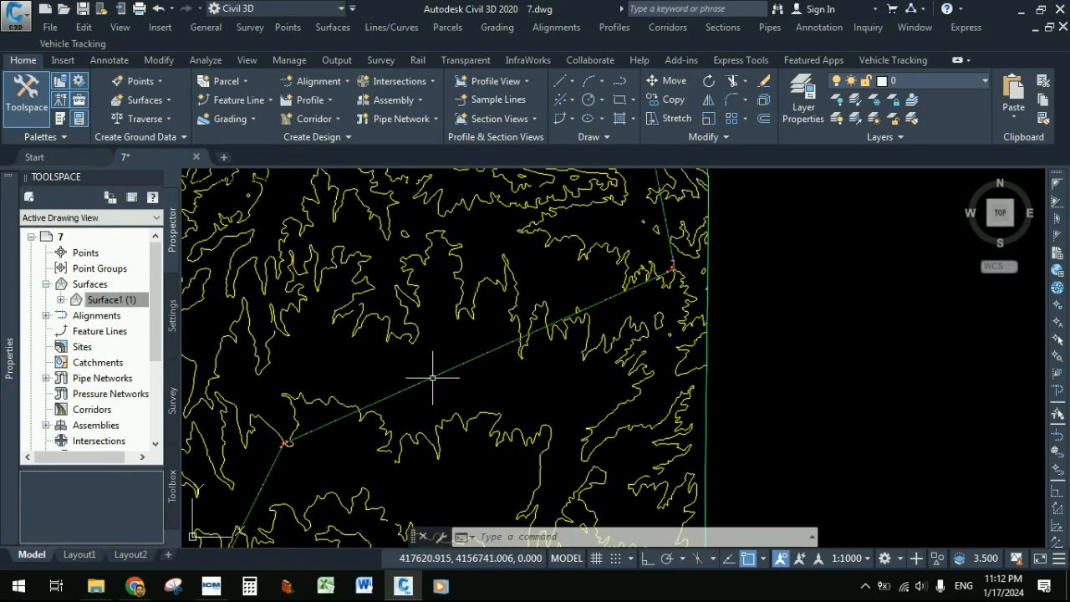
{"action": "scroll", "coordinate": [435, 377], "scroll_direction": "up", "scroll_amount": 2}
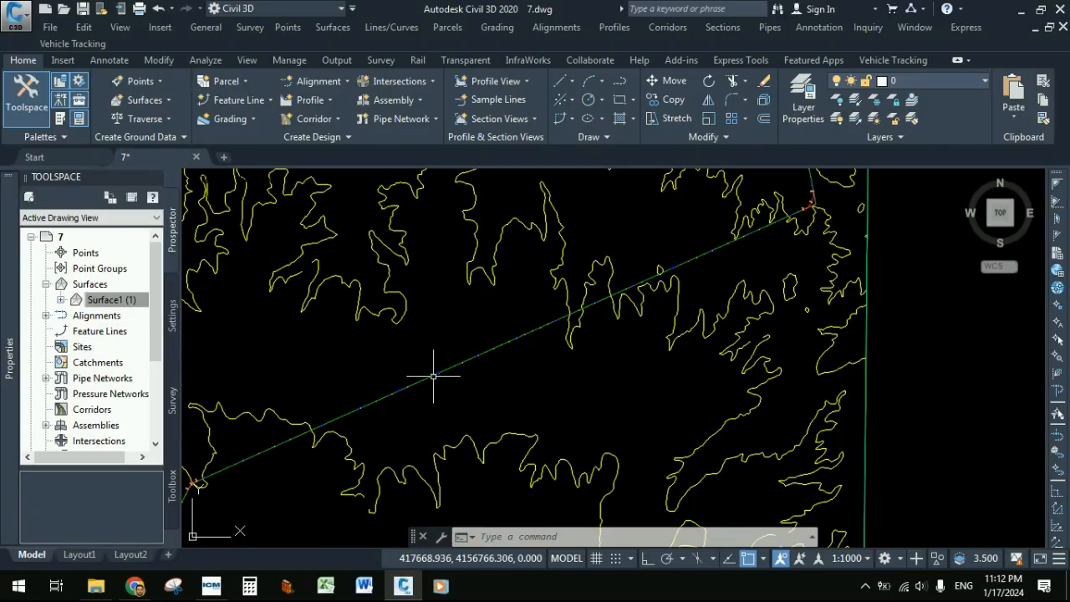
{"action": "scroll", "coordinate": [468, 368], "scroll_direction": "up", "scroll_amount": 3}
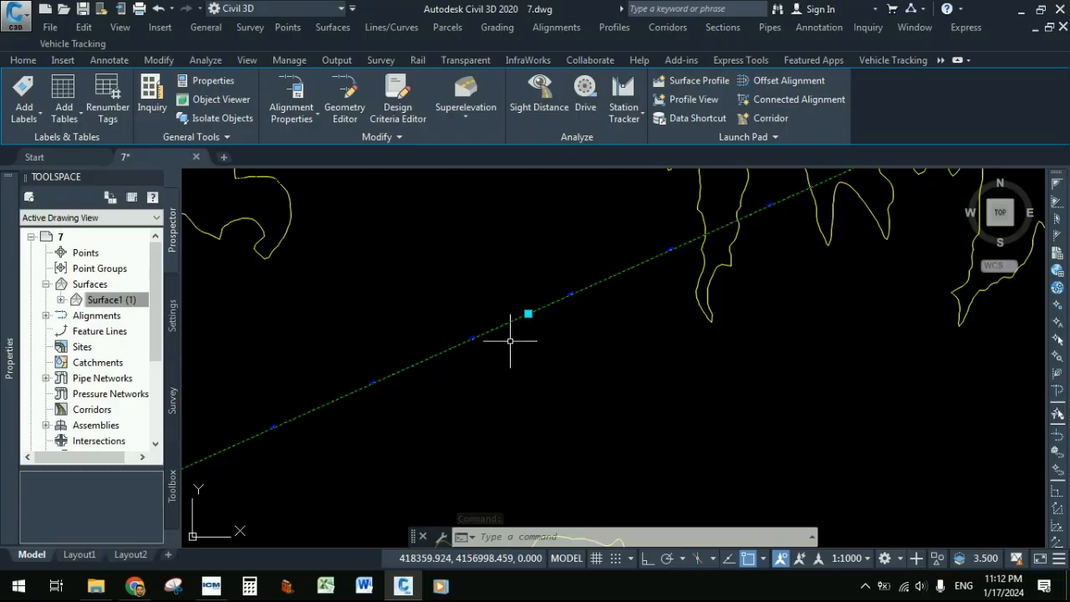
{"action": "left_click", "coordinate": [402, 122]}
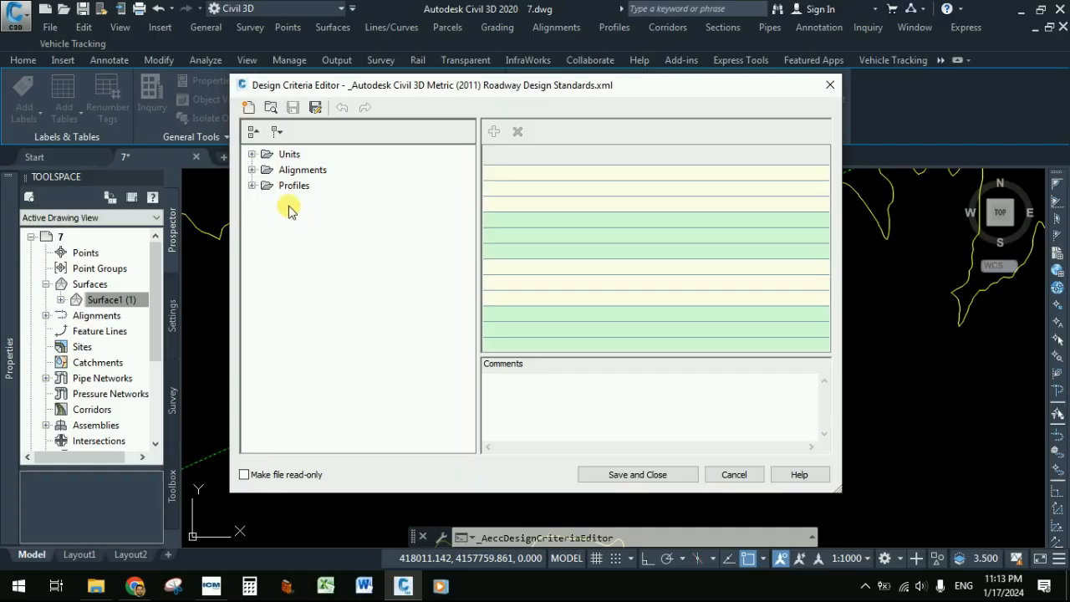
{"action": "left_click", "coordinate": [253, 171]}
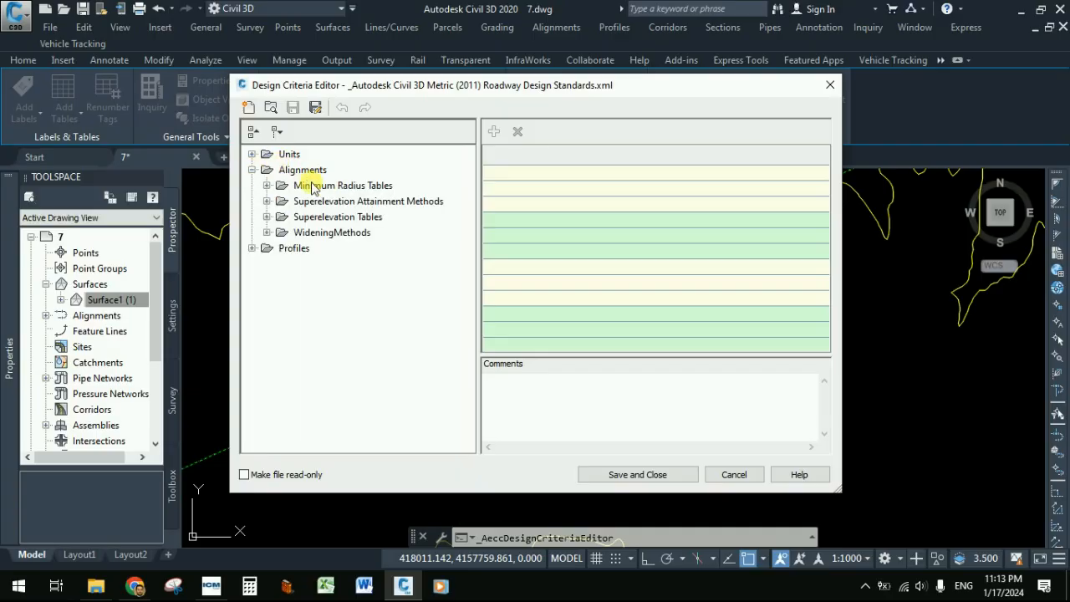
{"action": "left_click", "coordinate": [340, 186]}
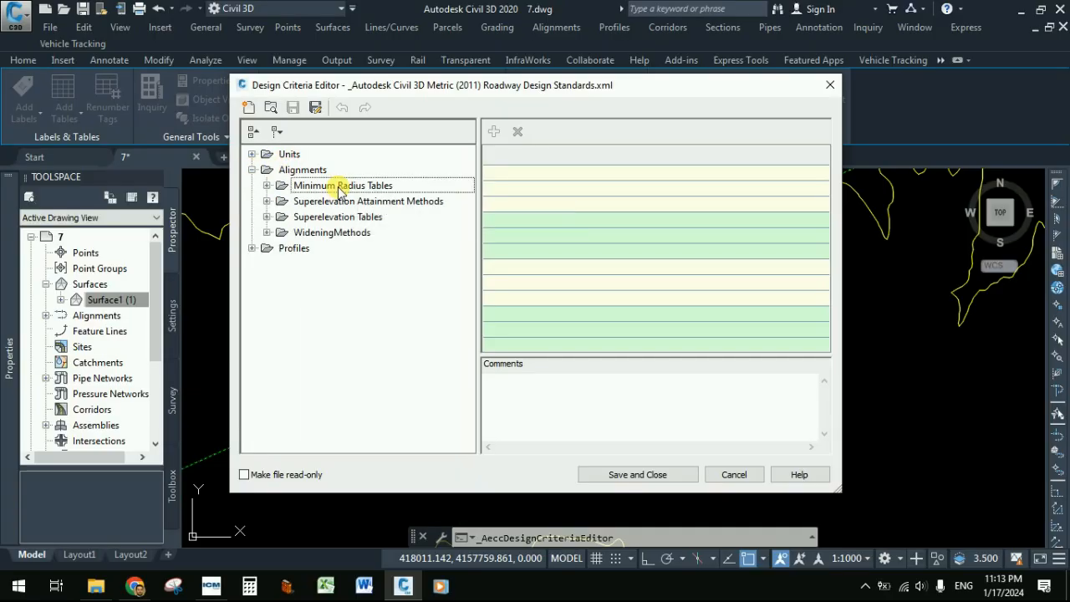
{"action": "left_click", "coordinate": [267, 185]}
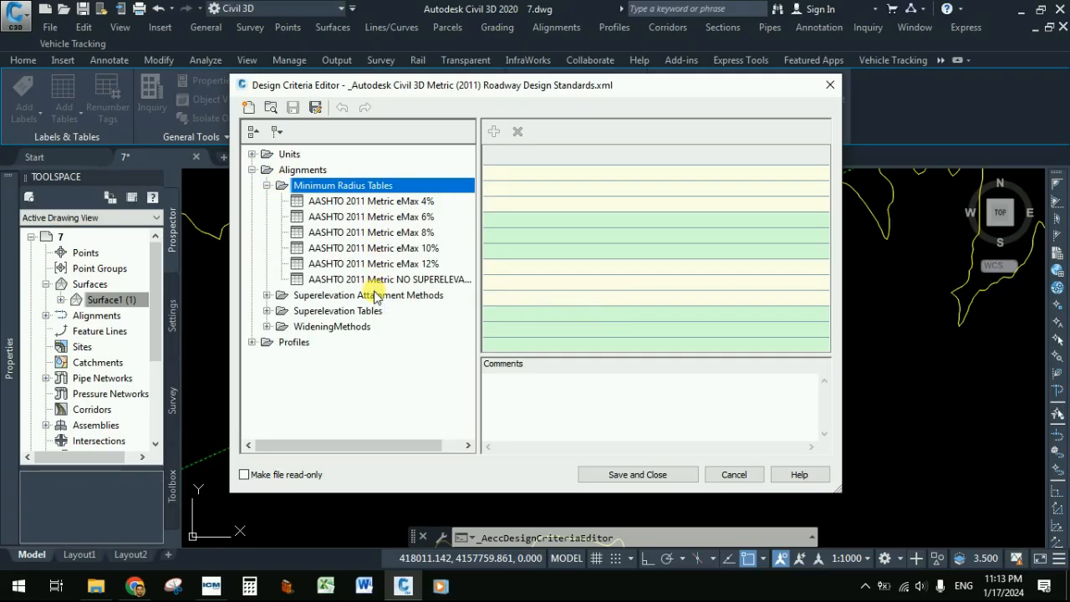
Review the AASHTO 2011 Metric eMax 4% and eMax 10% minimum radius tables, close the editor without saving and deselect the alignment.
{"action": "left_click", "coordinate": [369, 202]}
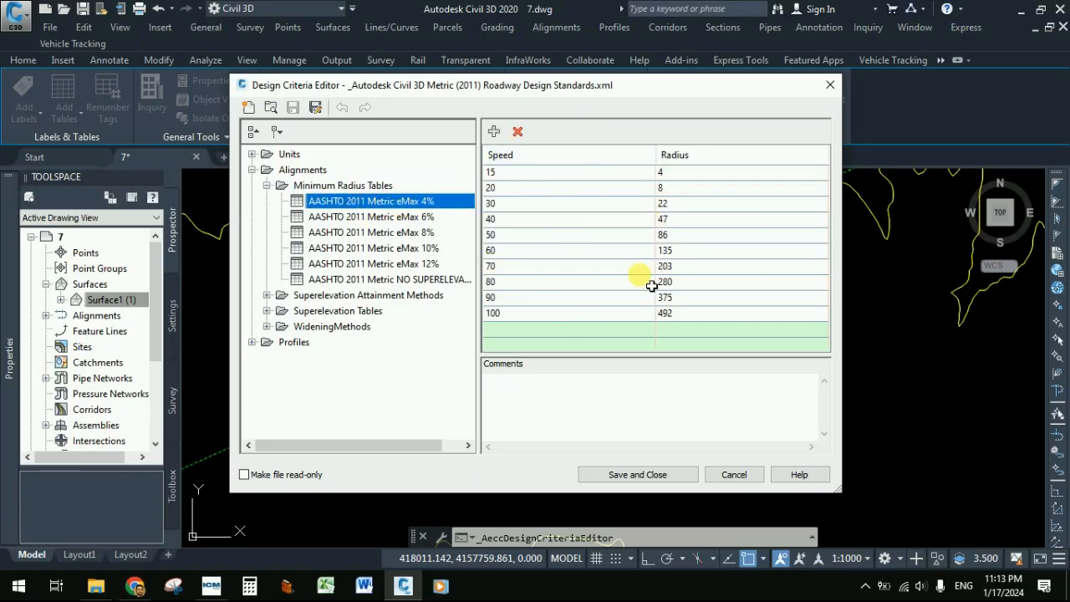
{"action": "left_click", "coordinate": [374, 247]}
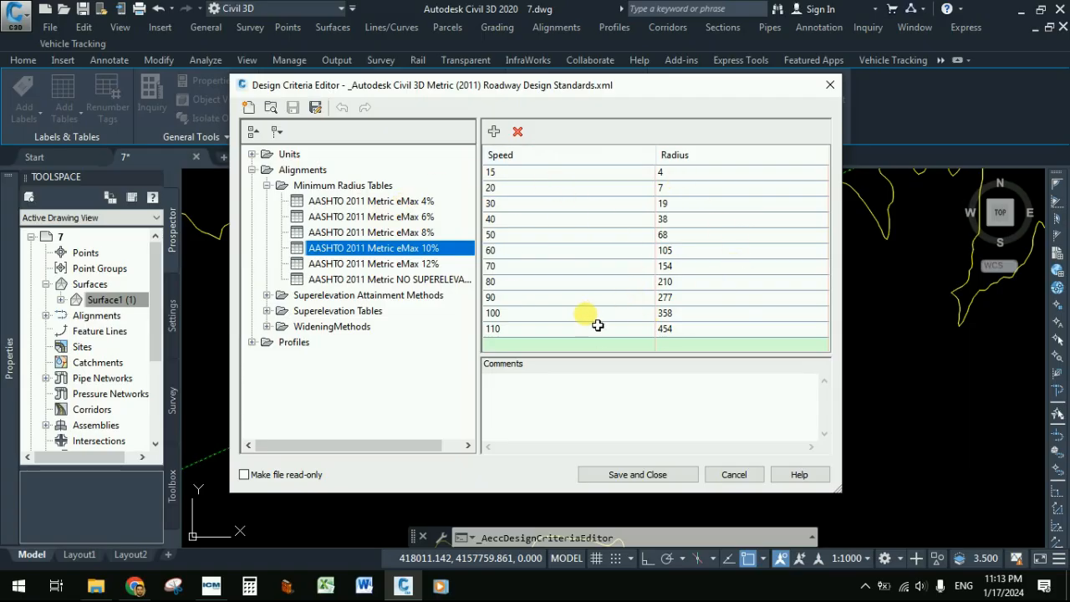
{"action": "left_click", "coordinate": [252, 154]}
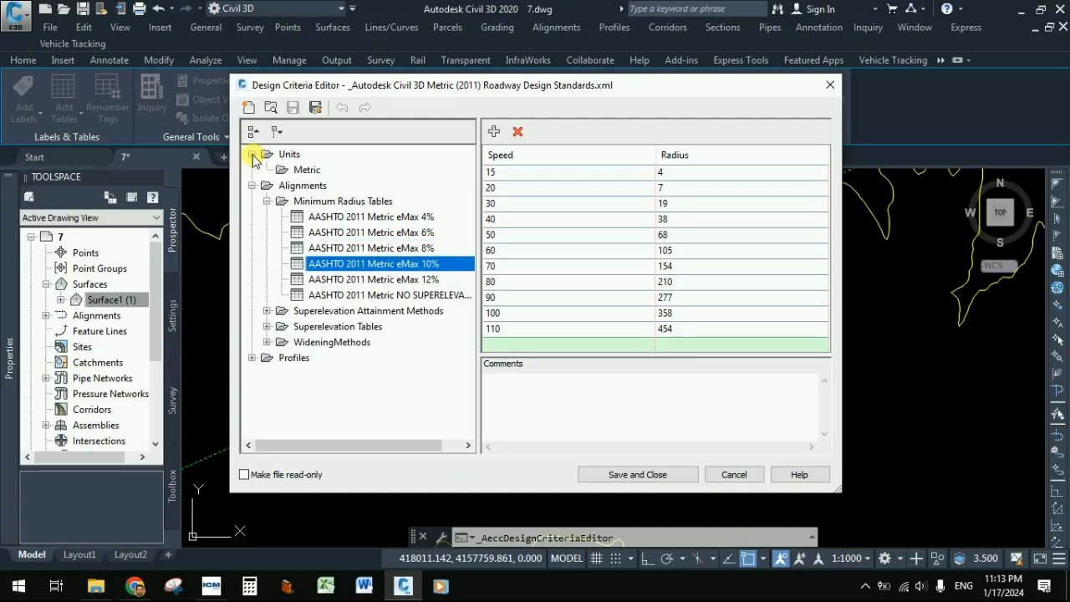
{"action": "left_click", "coordinate": [740, 474]}
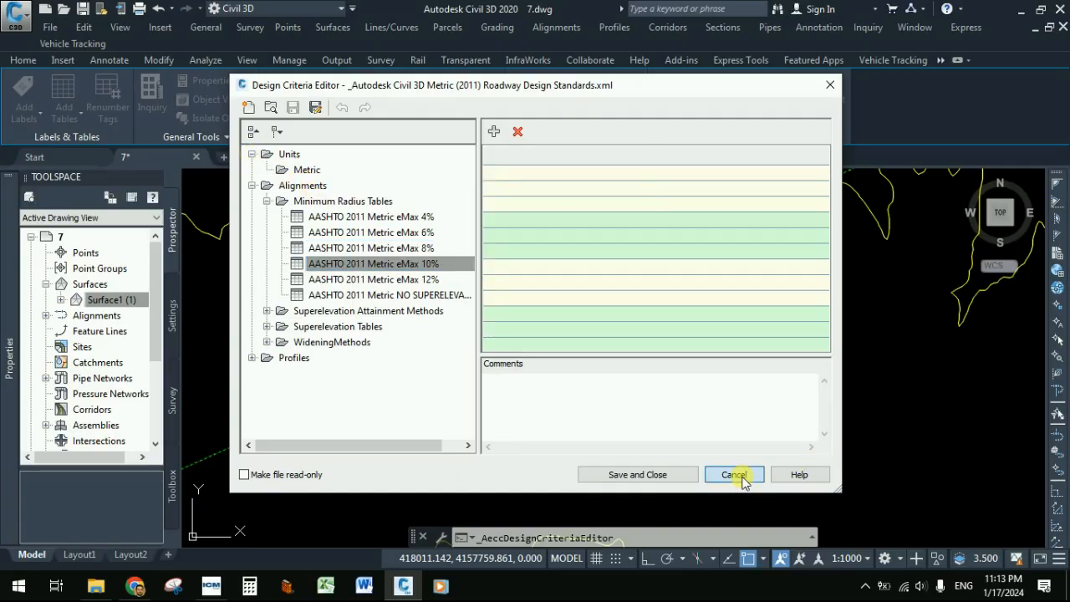
{"action": "scroll", "coordinate": [626, 390], "scroll_direction": "down", "scroll_amount": 6}
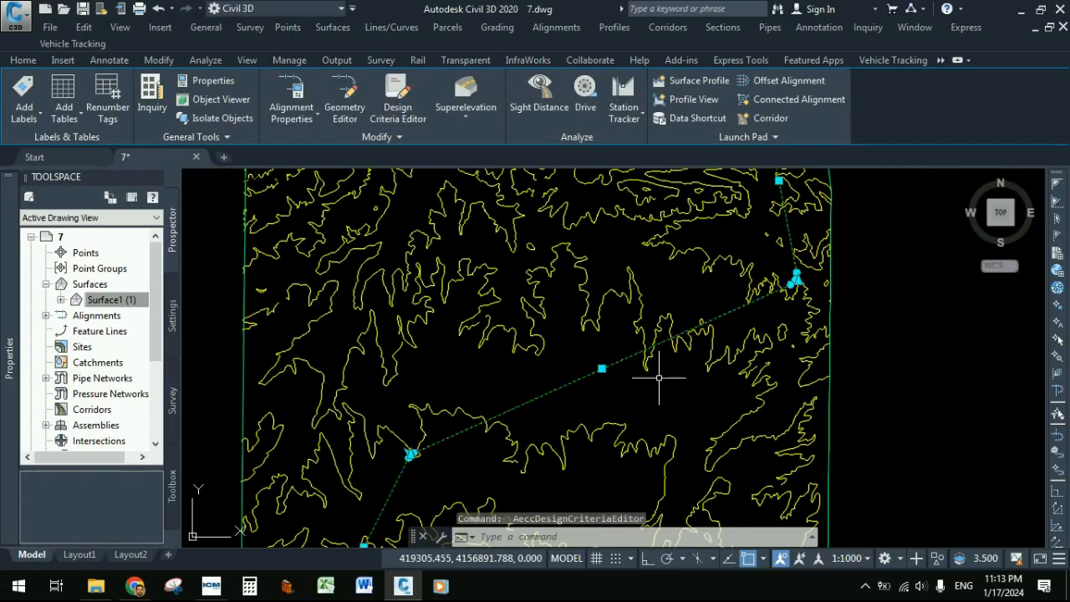
{"action": "scroll", "coordinate": [620, 401], "scroll_direction": "down", "scroll_amount": 2}
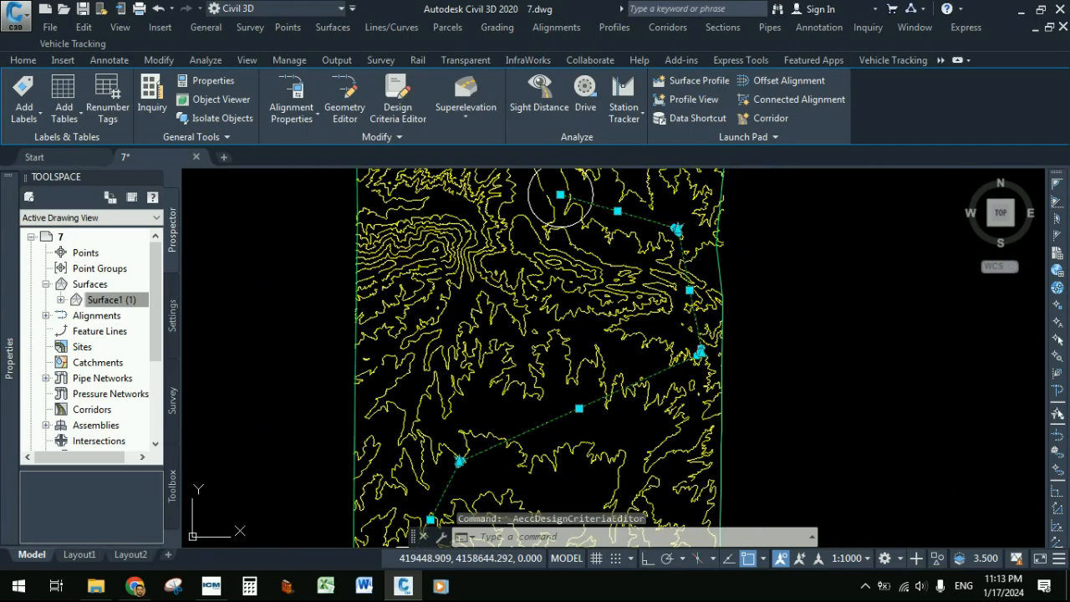
{"action": "key", "text": "Escape"}
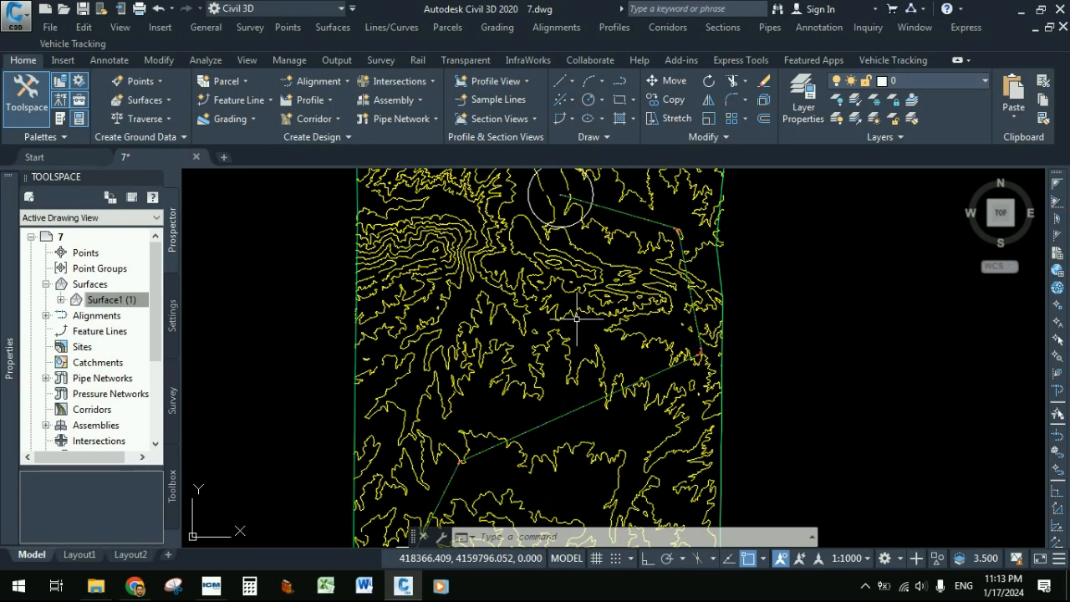
{"action": "key", "text": "ctrl+shift+s"}
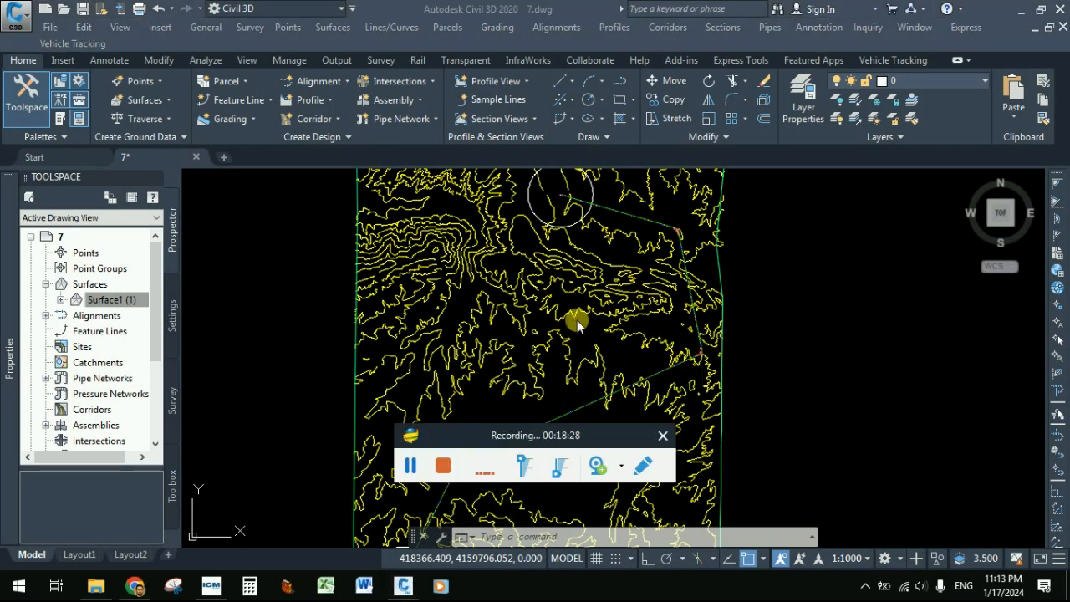